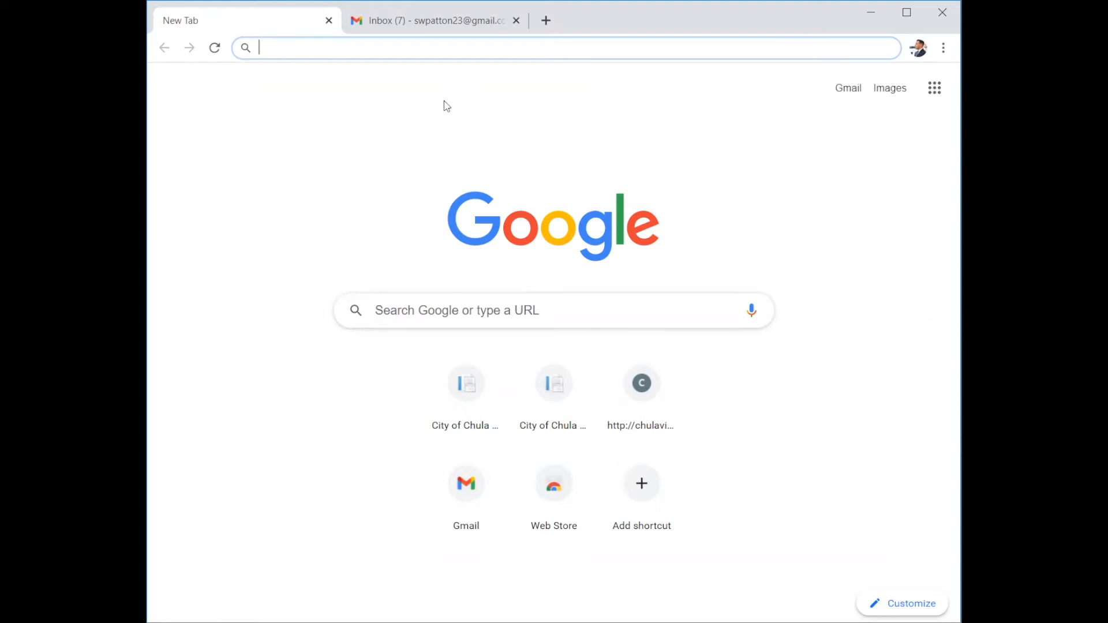
Go to chulavistaerap.com in Chrome, dropping the suggested .org ending.
key(Delete)
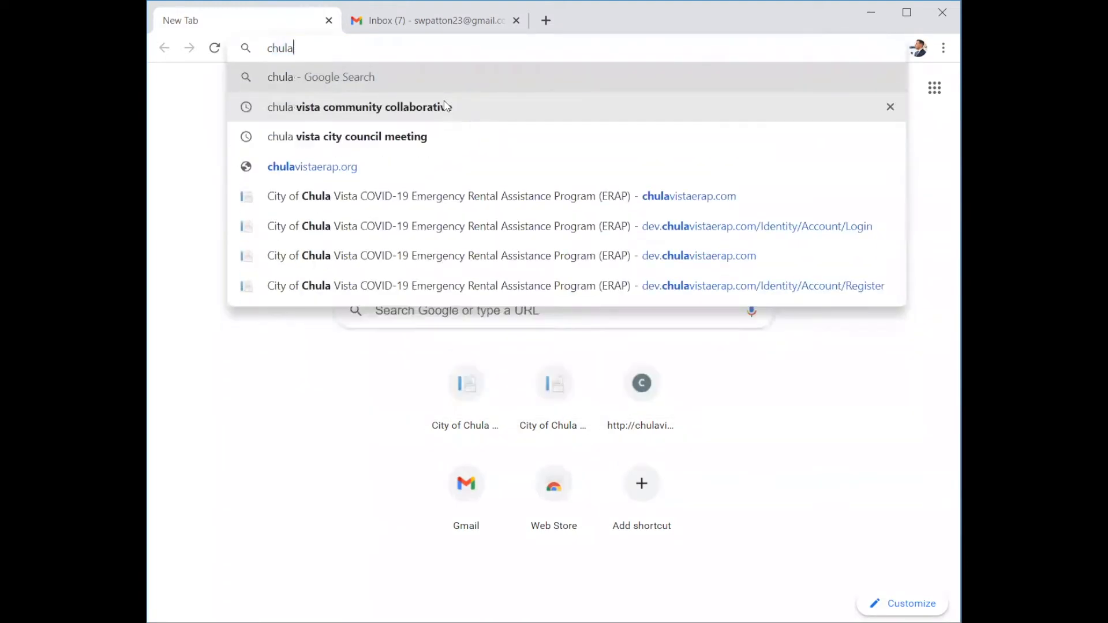
text(vistaerap.com)
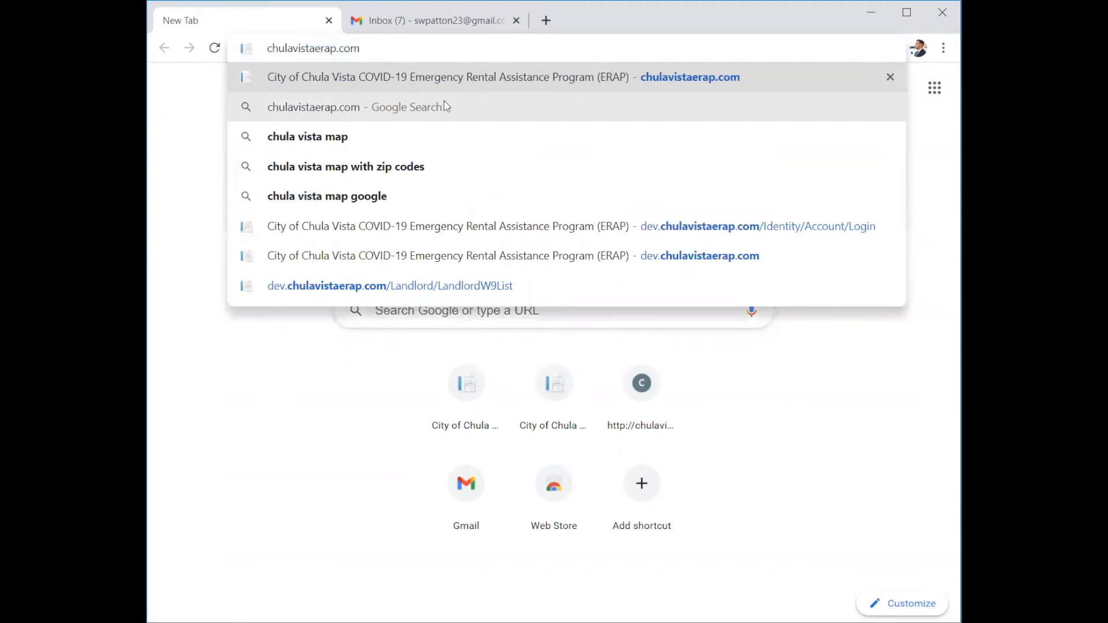
key(Return)
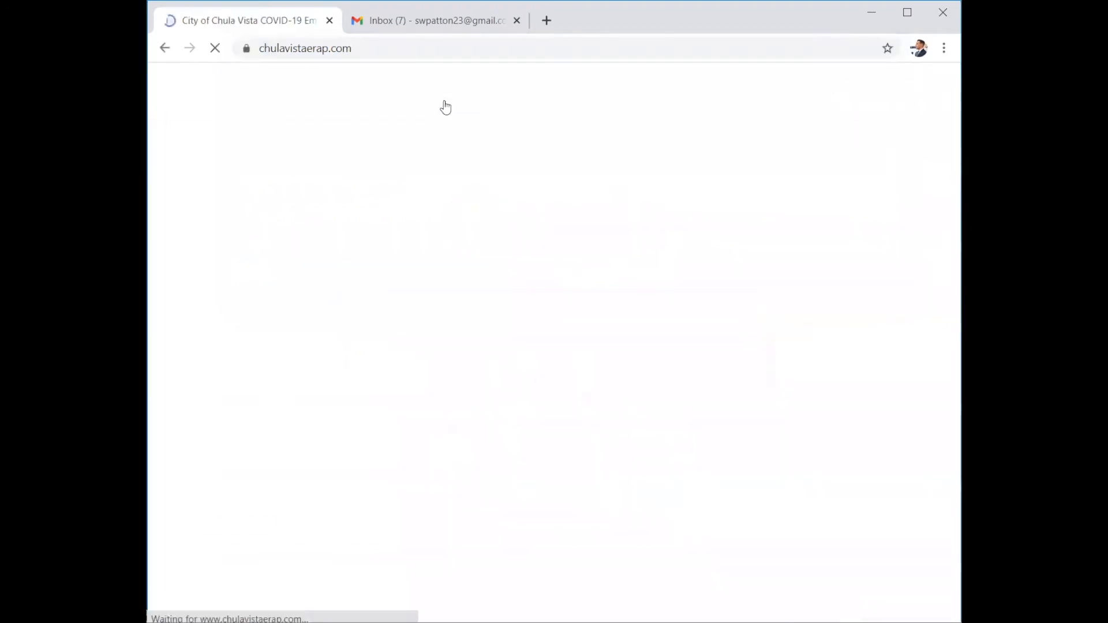
scroll(477, 441, down, 3)
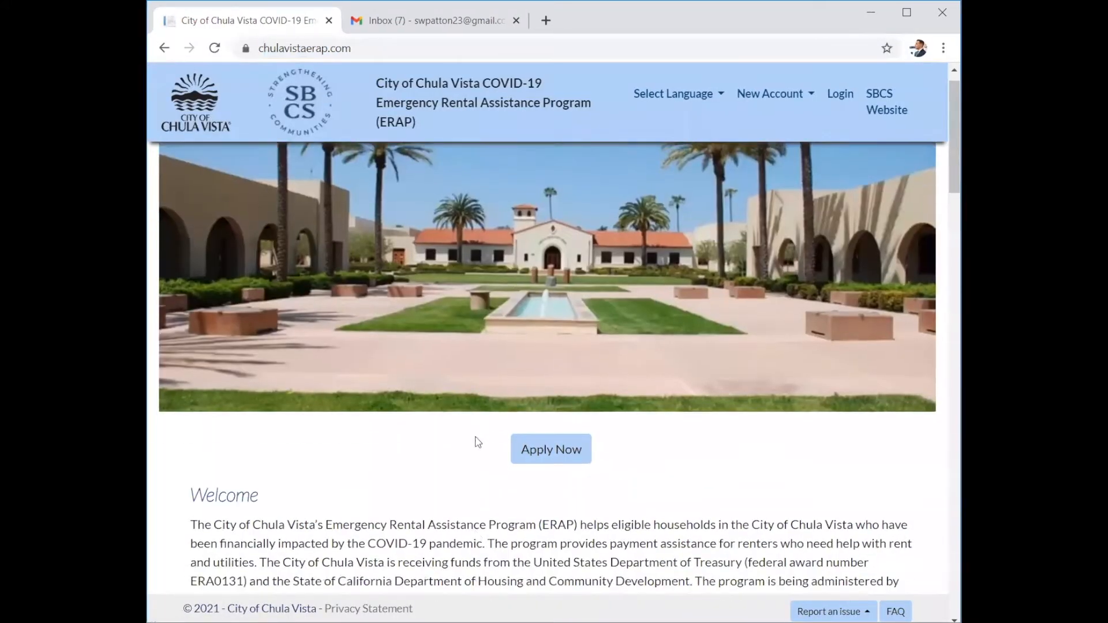
scroll(477, 442, down, 7)
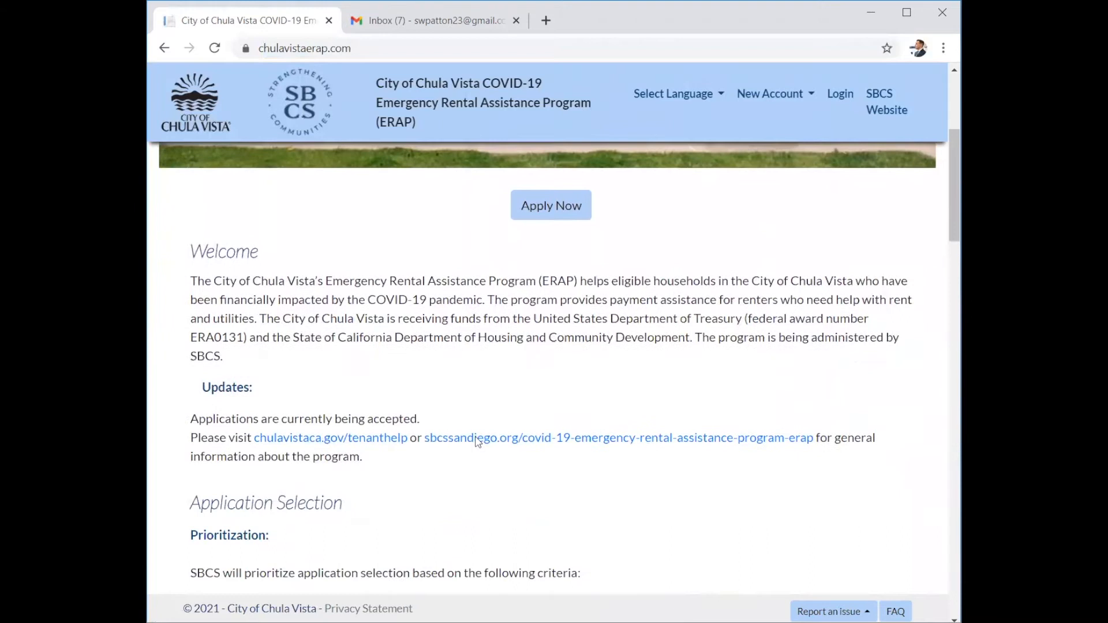
scroll(477, 441, down, 8)
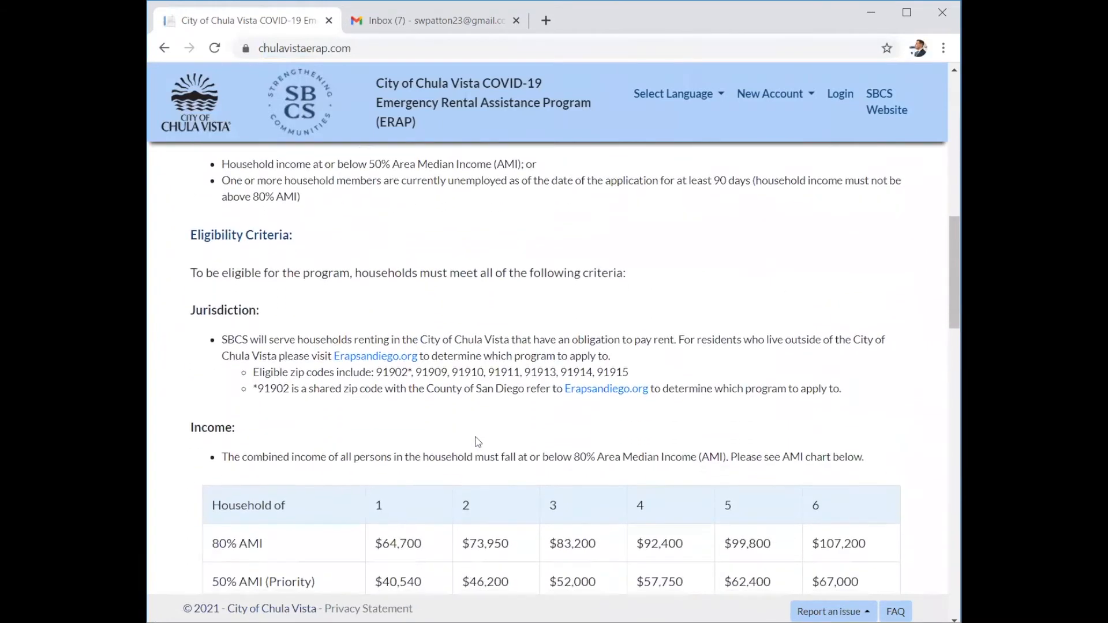
scroll(478, 441, down, 10)
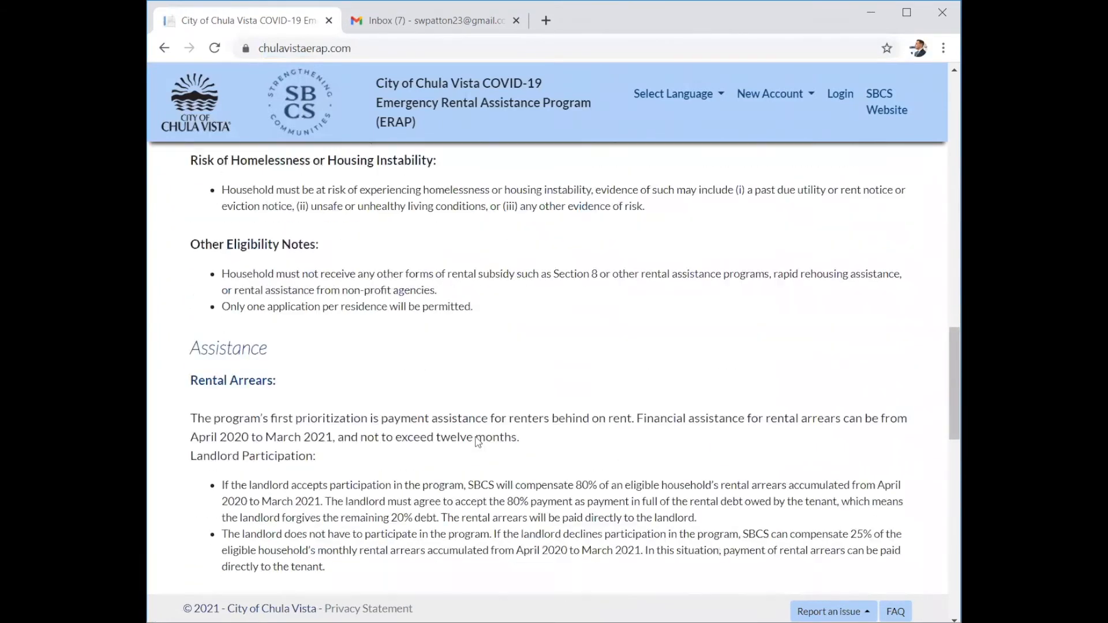
scroll(478, 441, down, 9)
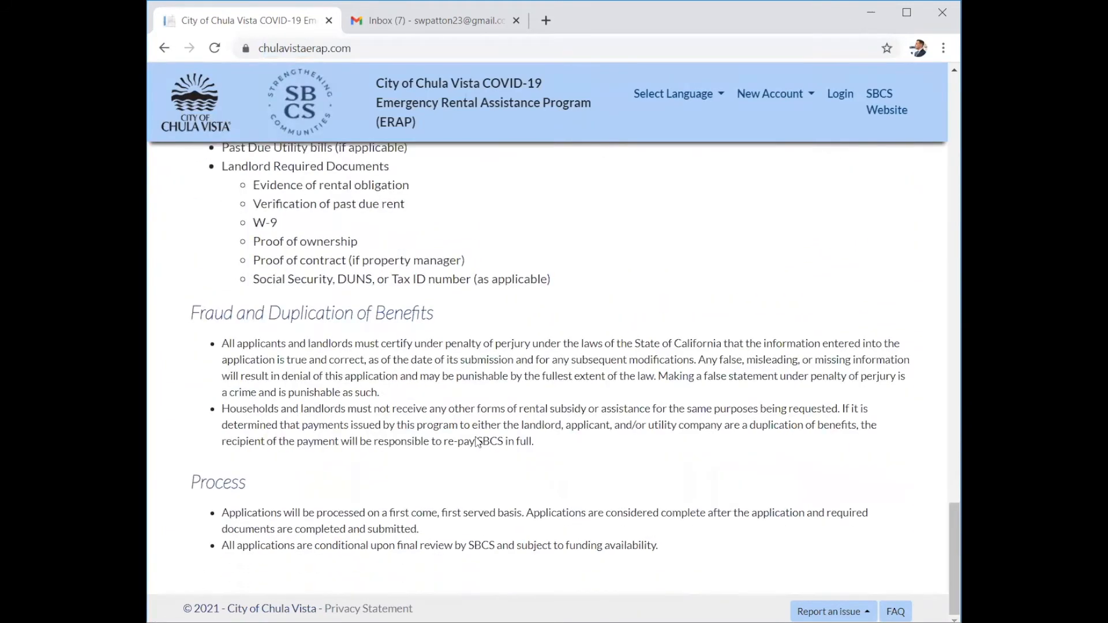
scroll(477, 442, up, 20)
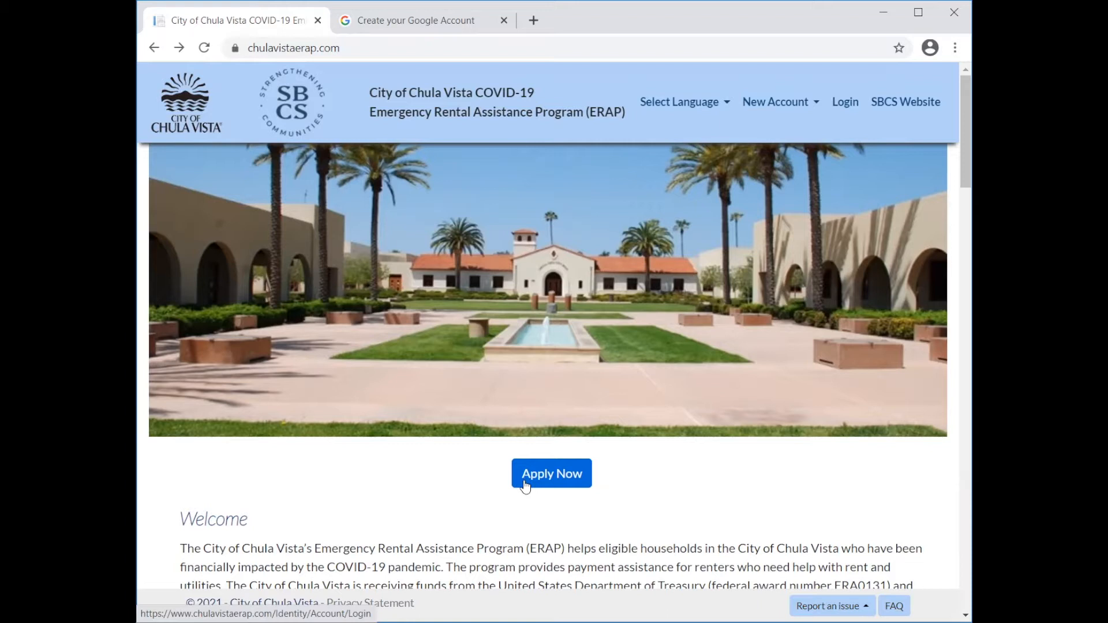
right_click(693, 103)
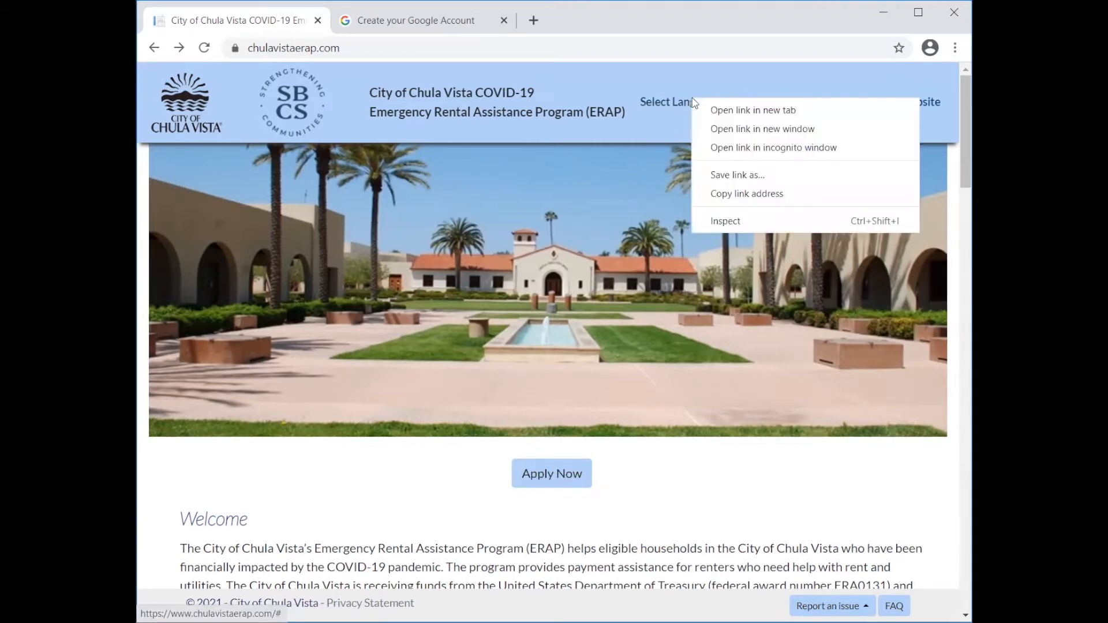
click(674, 104)
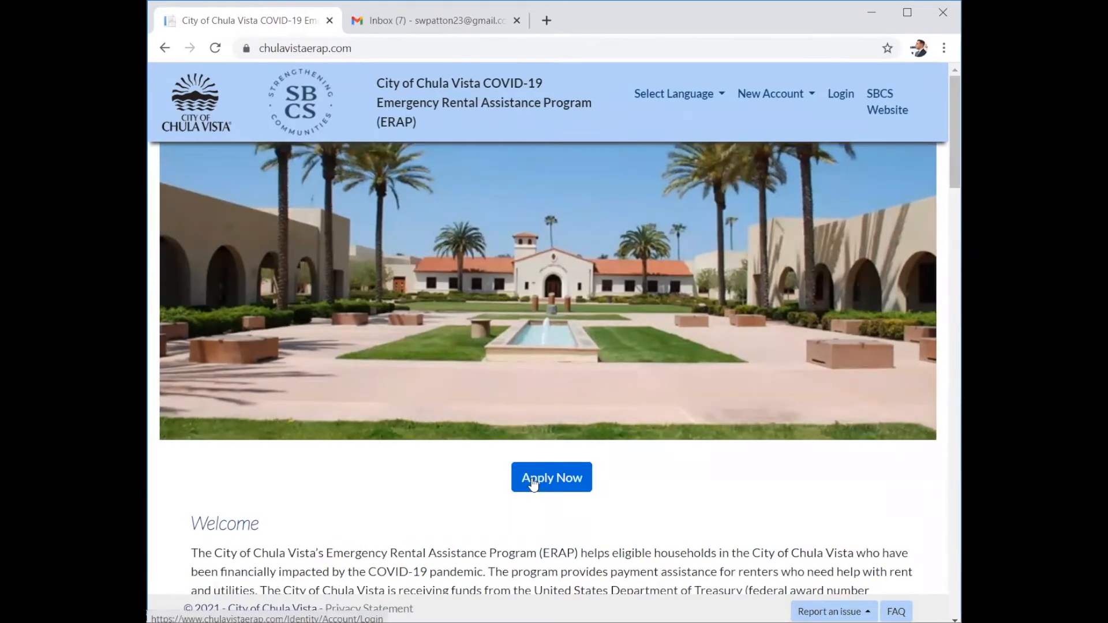
Start a tenant account from Apply Now and autofill the applicant's first and last name.
click(533, 484)
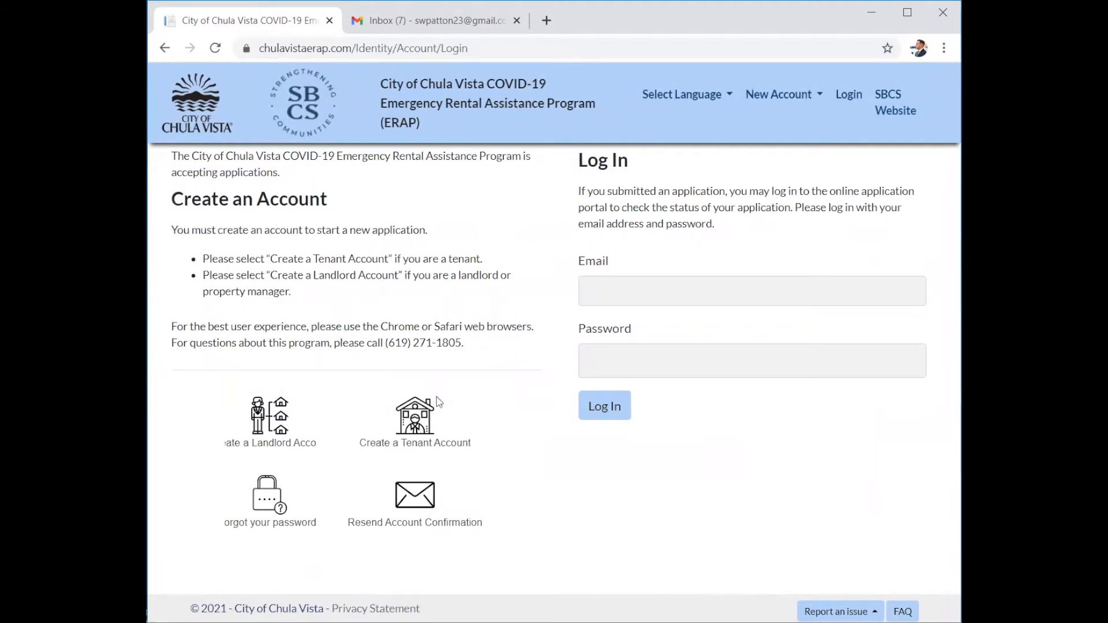
click(399, 424)
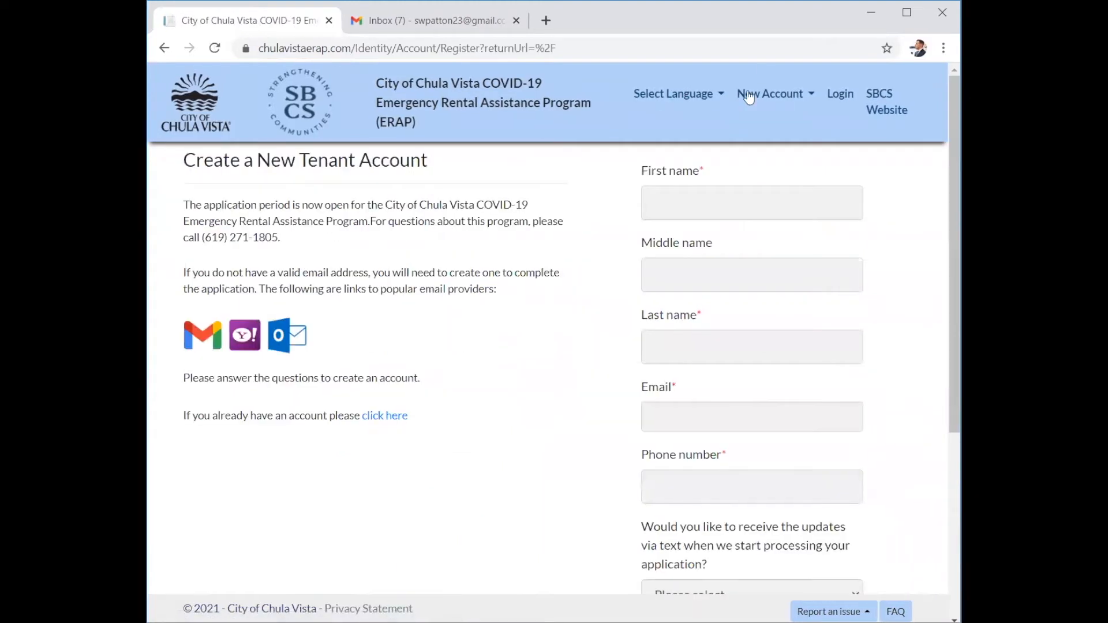
click(689, 199)
click(658, 245)
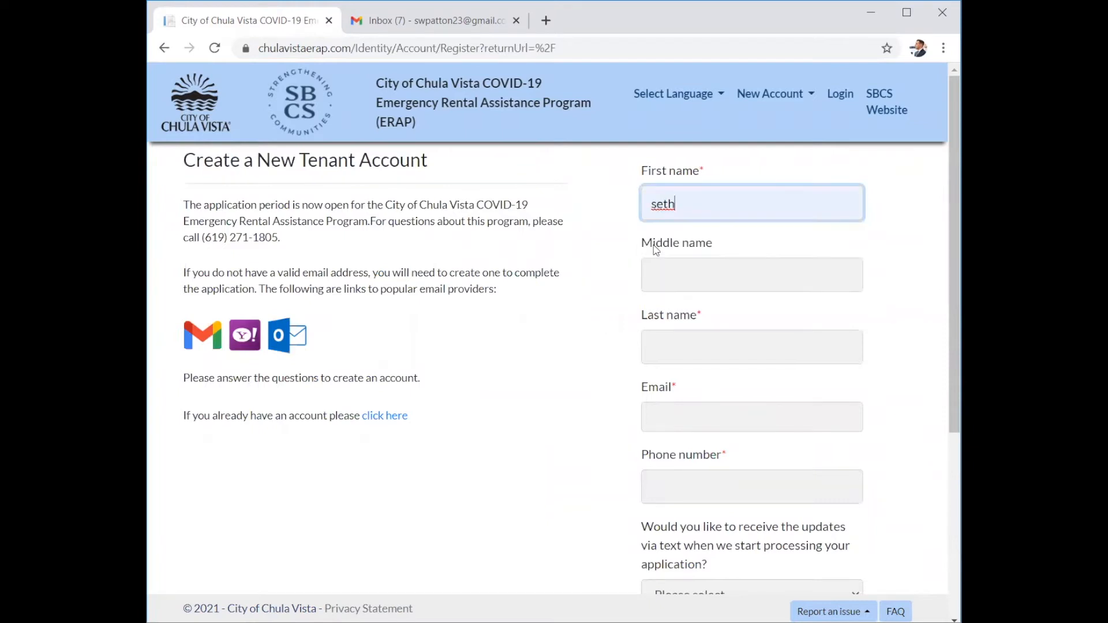
click(665, 346)
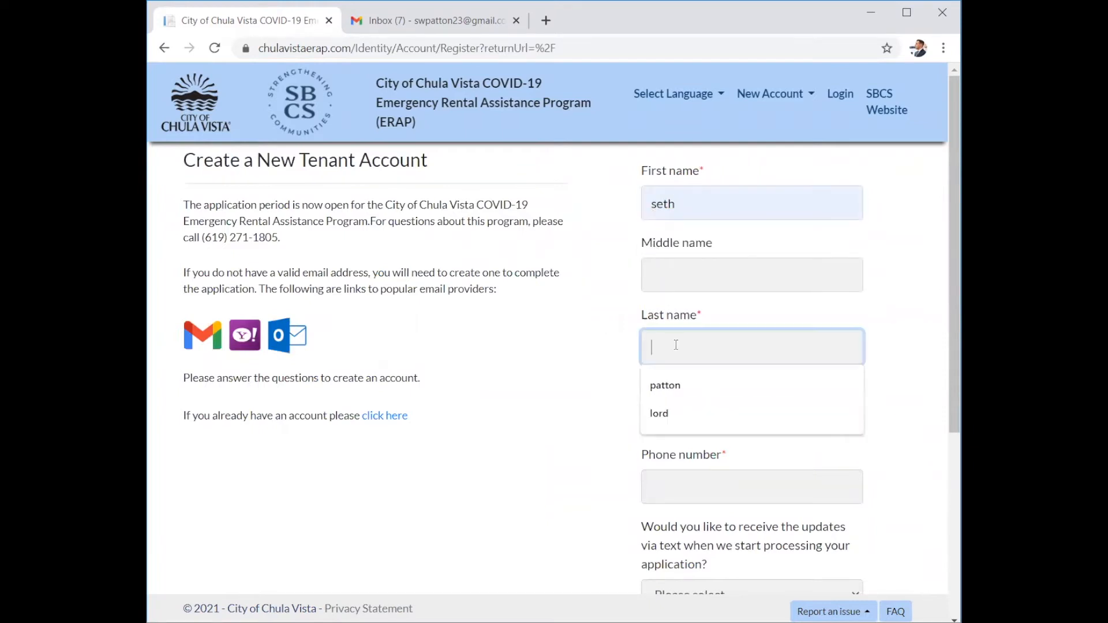
click(658, 395)
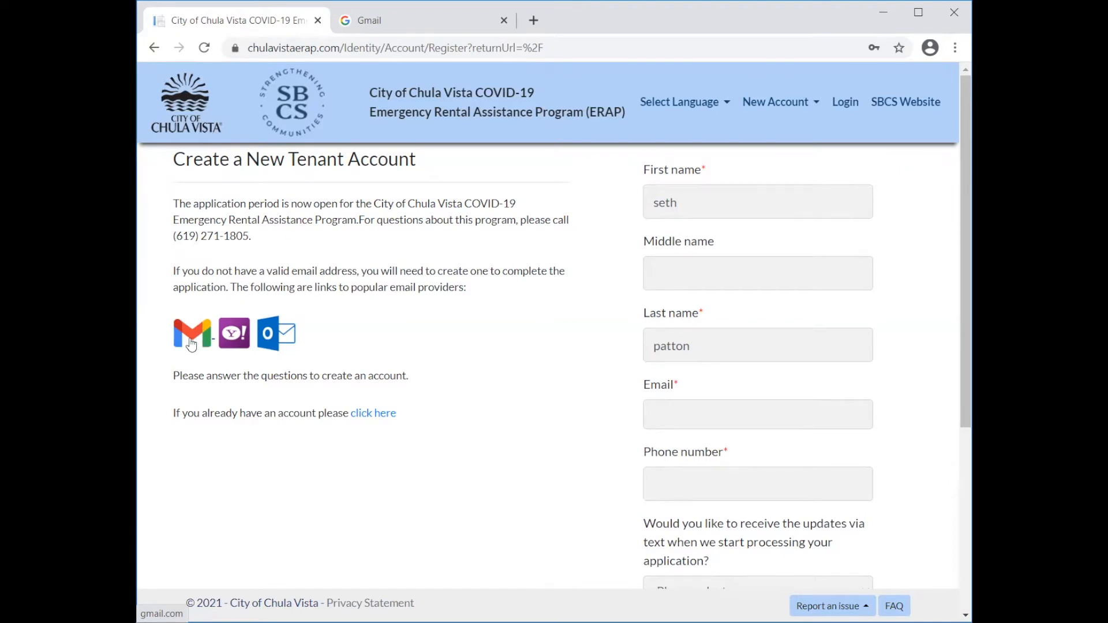
On the Gmail tab, open the personal Create your Google Account form and dismiss password suggestions.
right_click(407, 27)
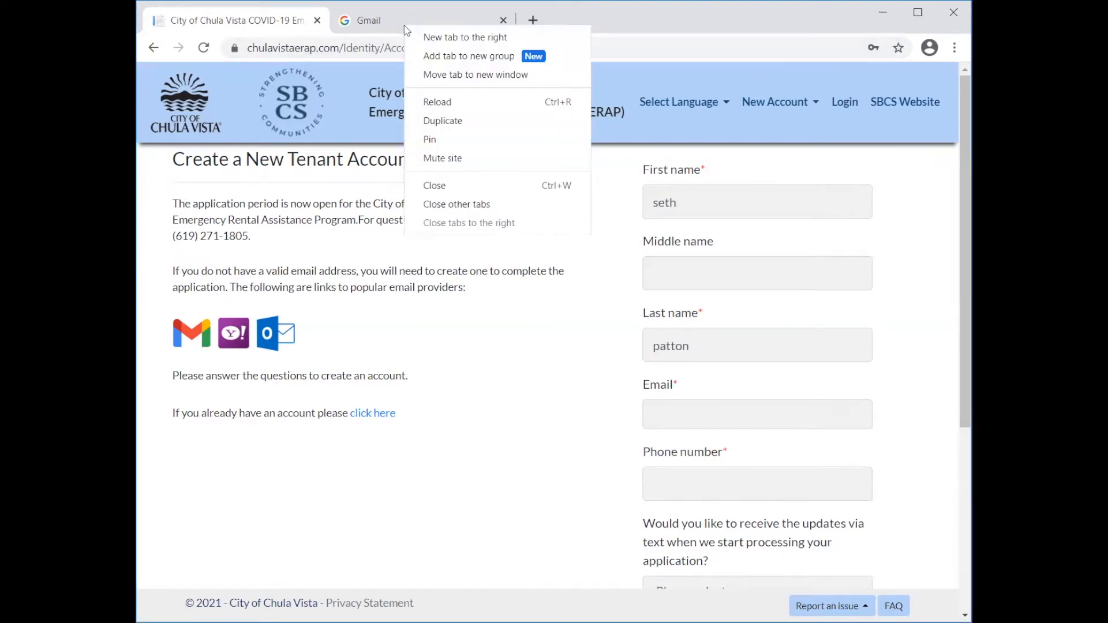
click(394, 29)
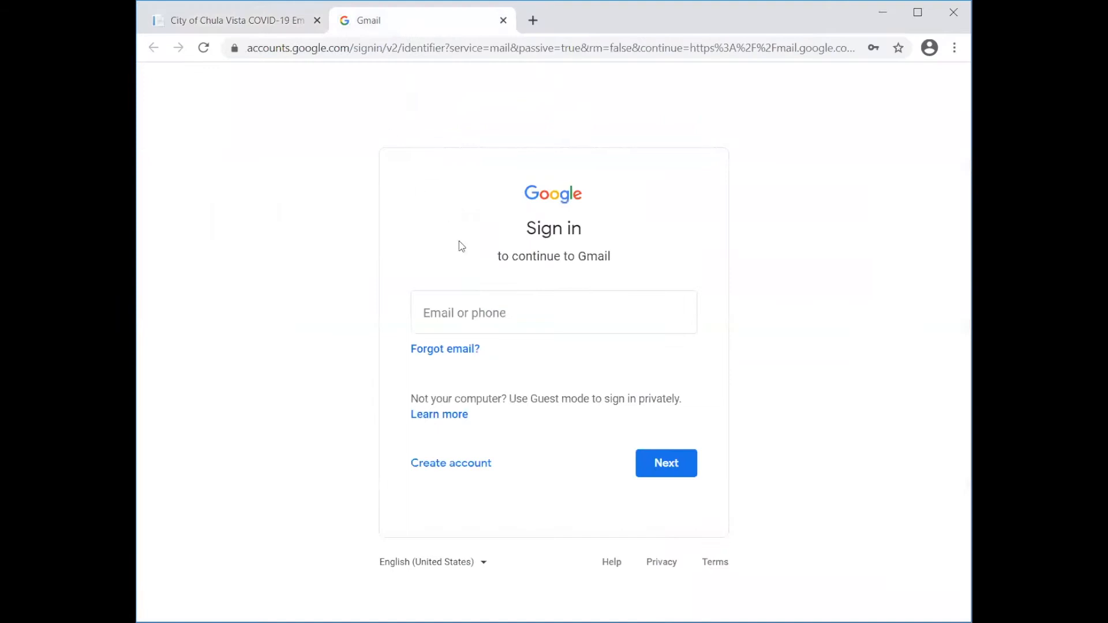
click(440, 463)
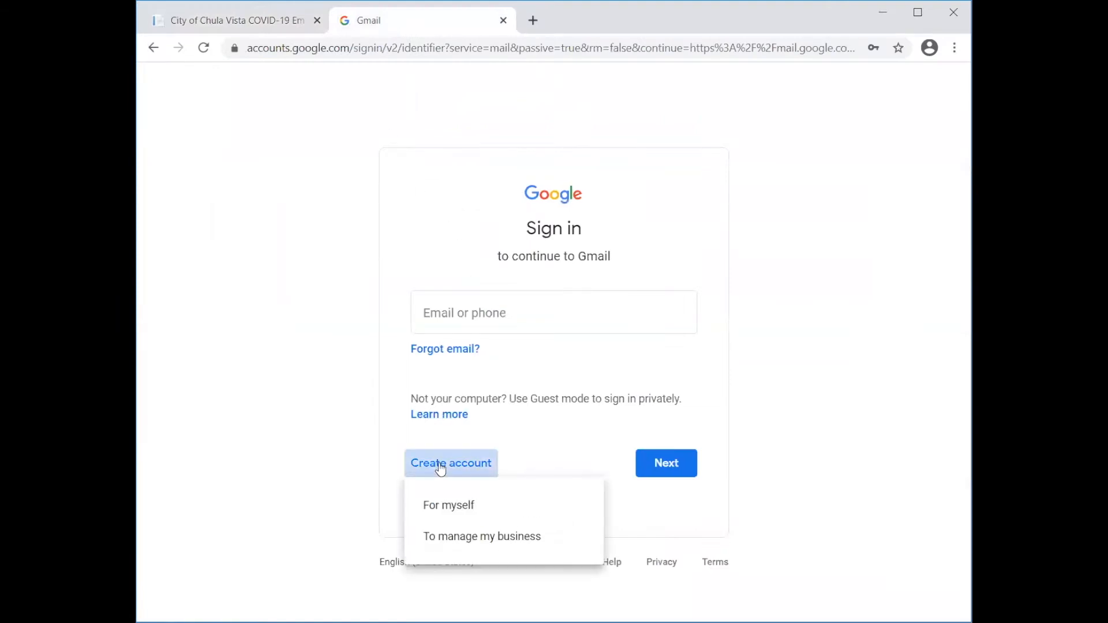
click(440, 506)
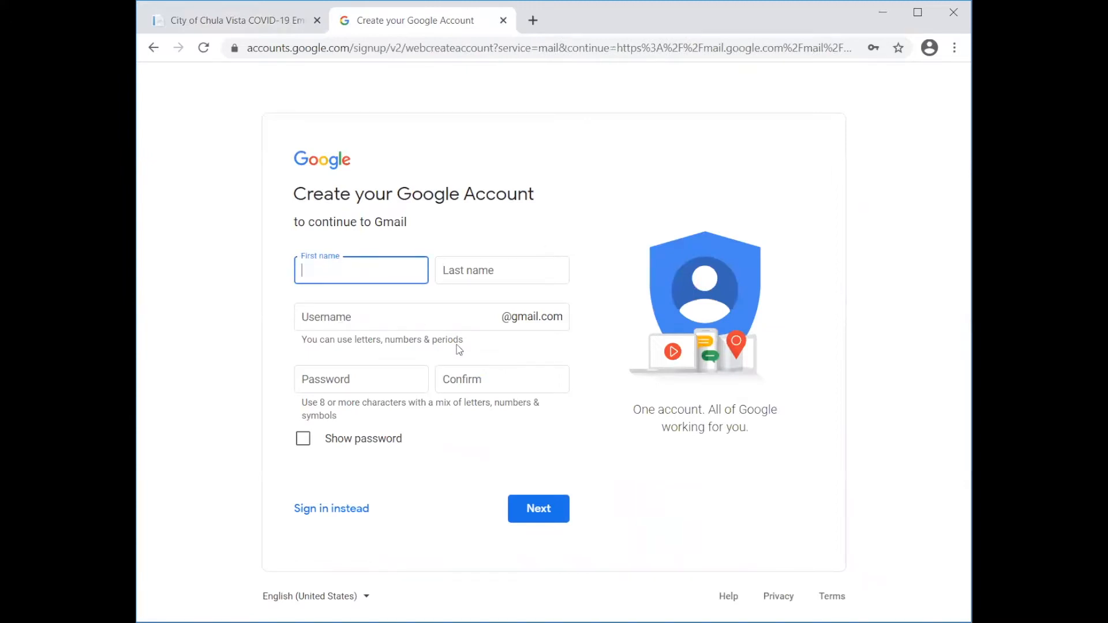
click(424, 390)
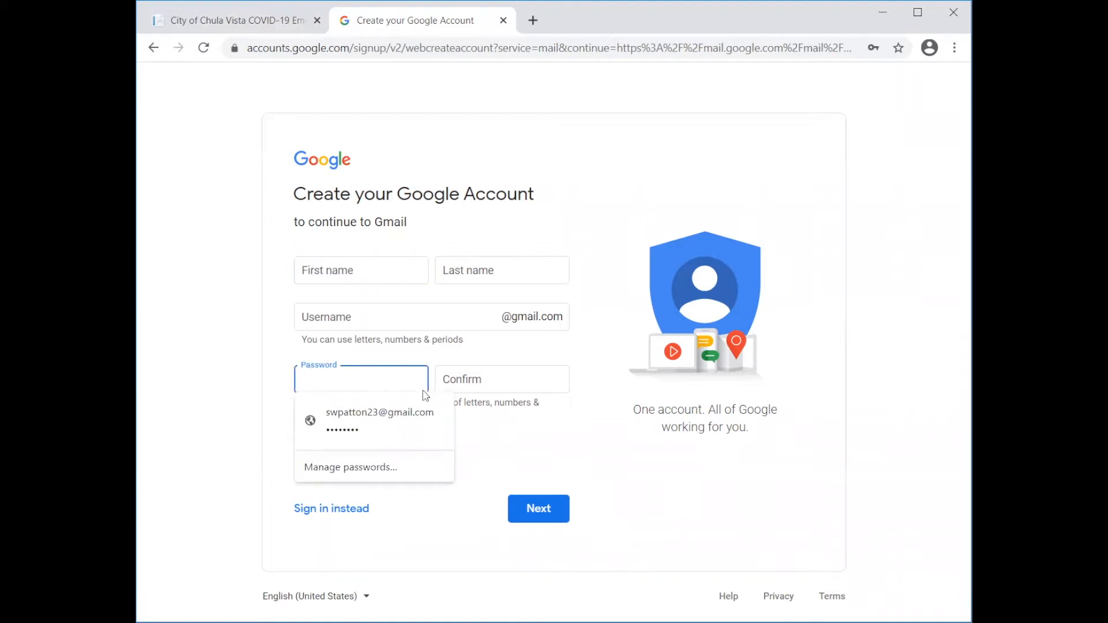
click(252, 364)
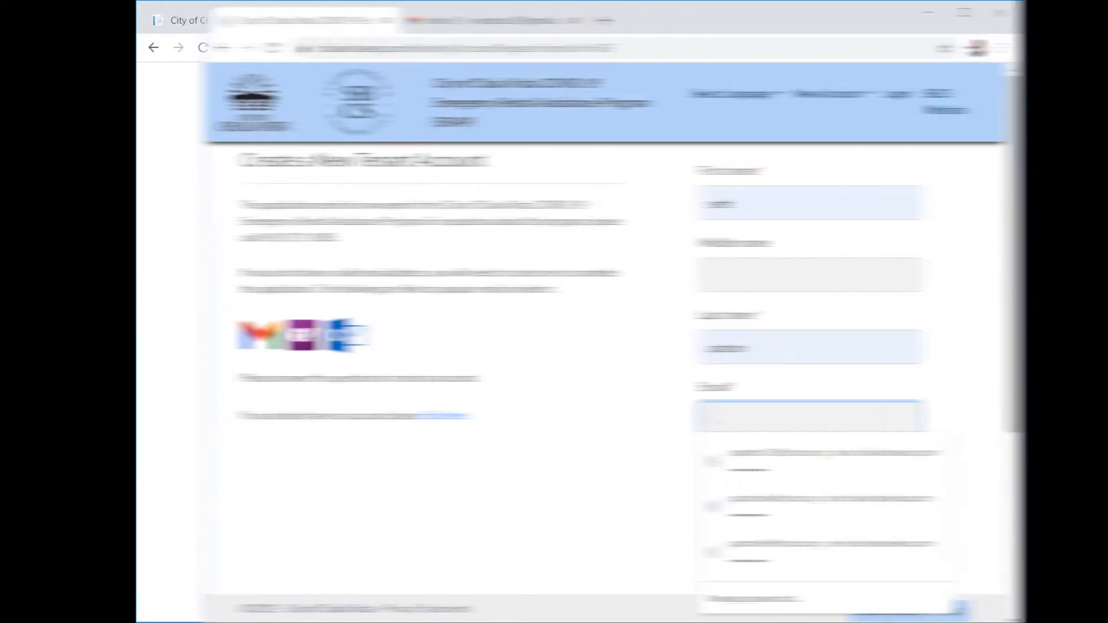
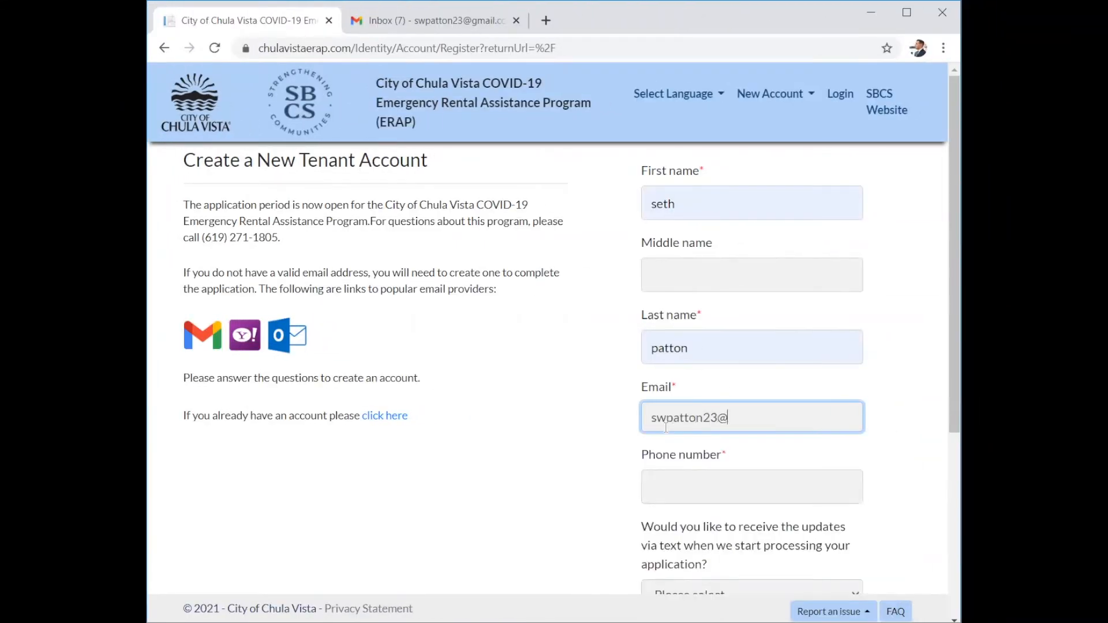
Enter the account e-mail and phone number, and opt in to text message updates.
click(680, 487)
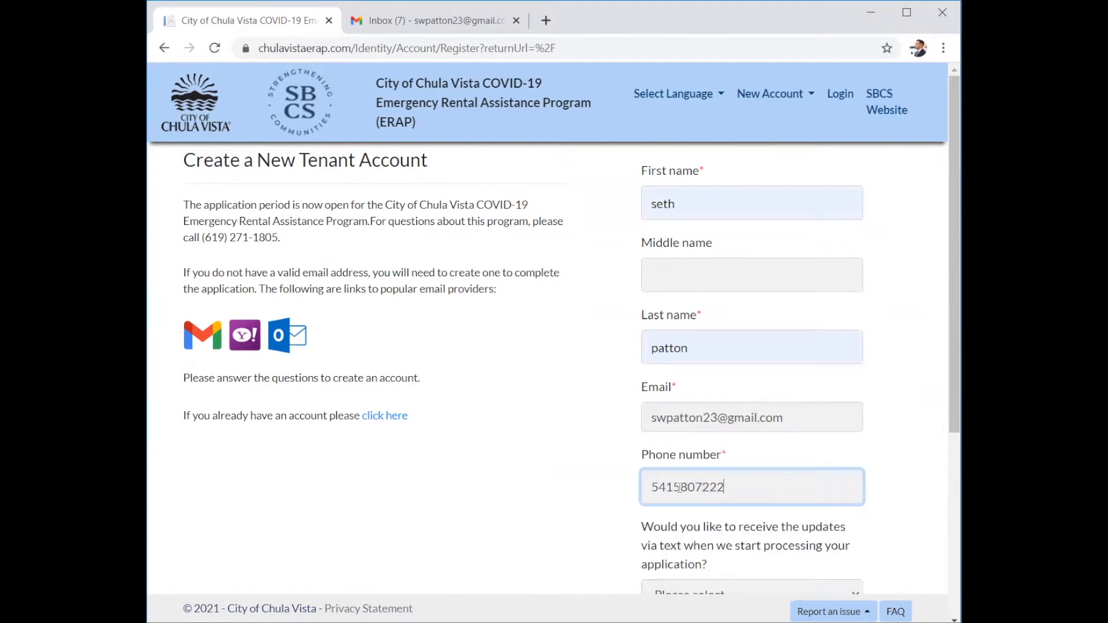
scroll(679, 487, down, 2)
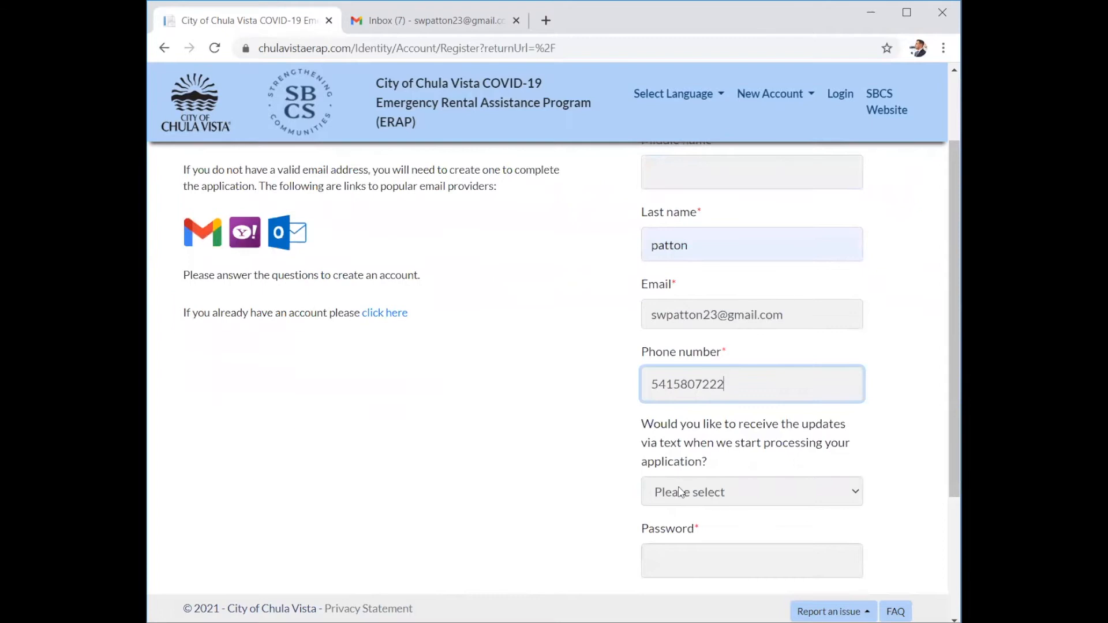
click(680, 491)
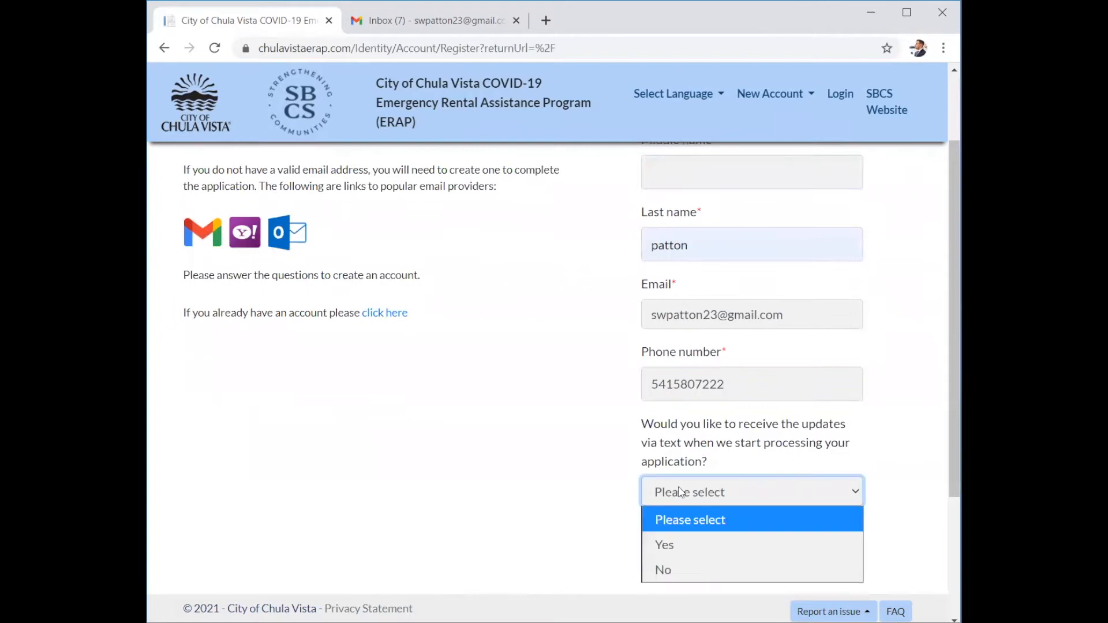
click(677, 545)
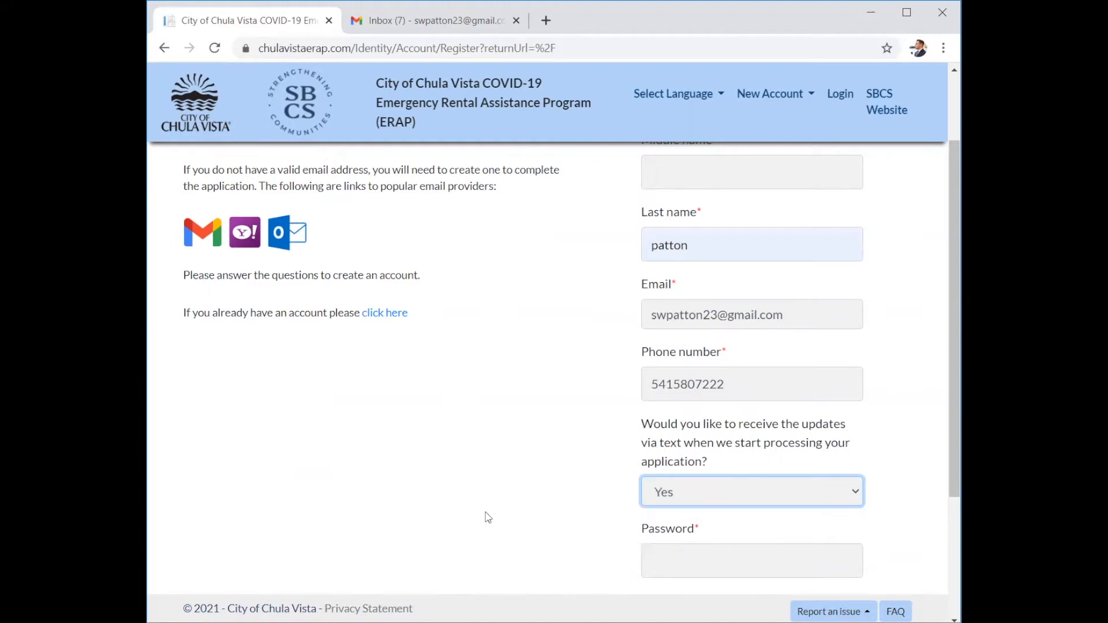
Enter and confirm the account password, then register the account.
scroll(507, 505, down, 2)
click(661, 437)
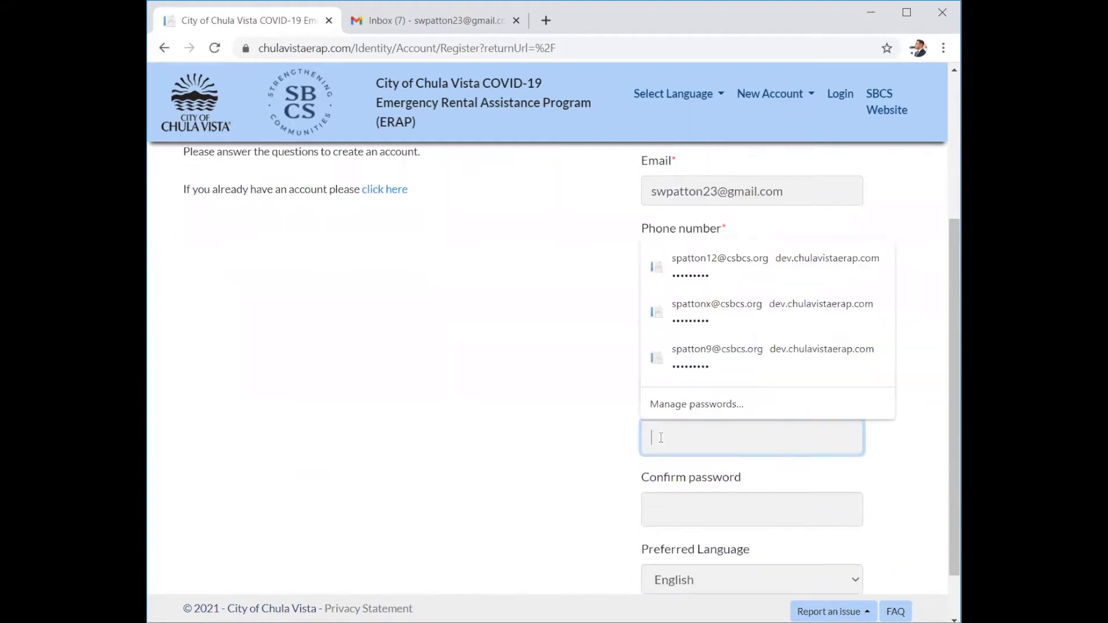
text(••••••)
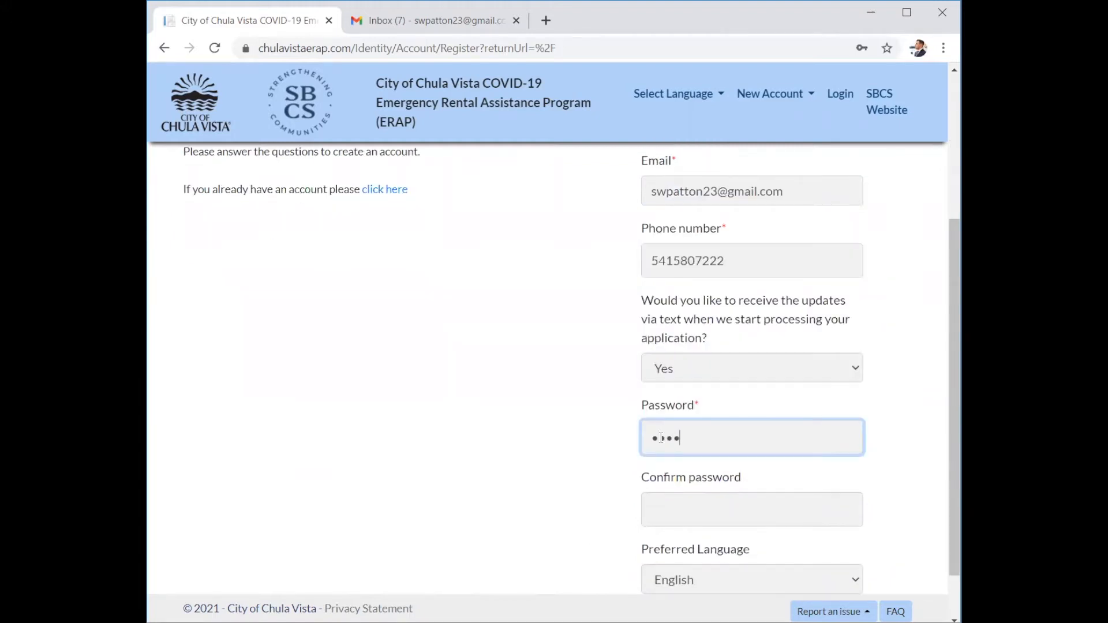
text(•••)
click(727, 508)
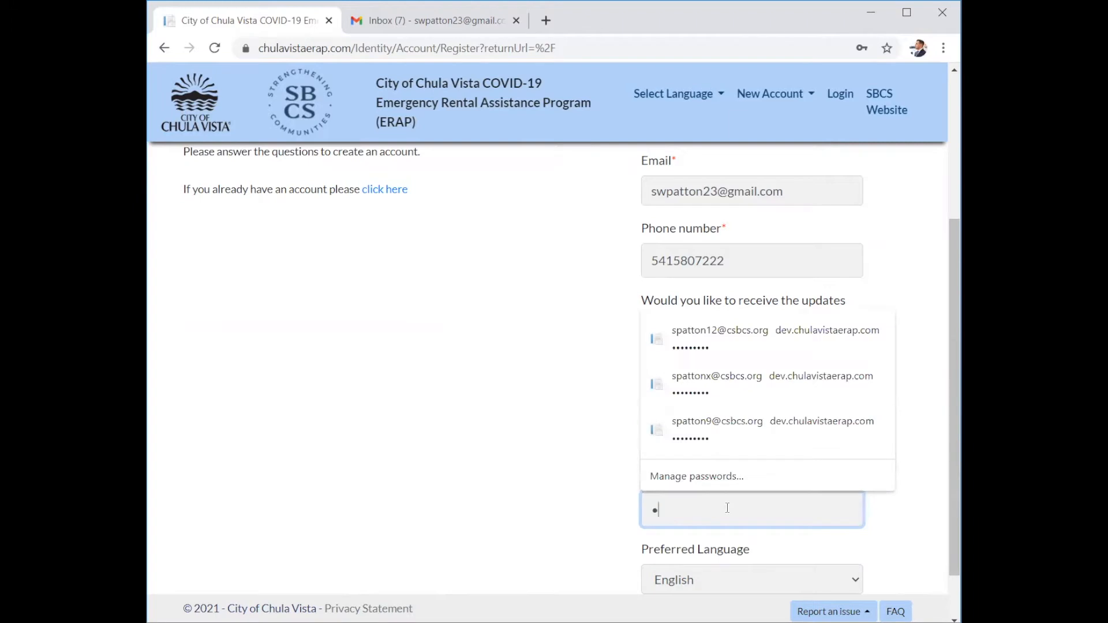
text(••••••••)
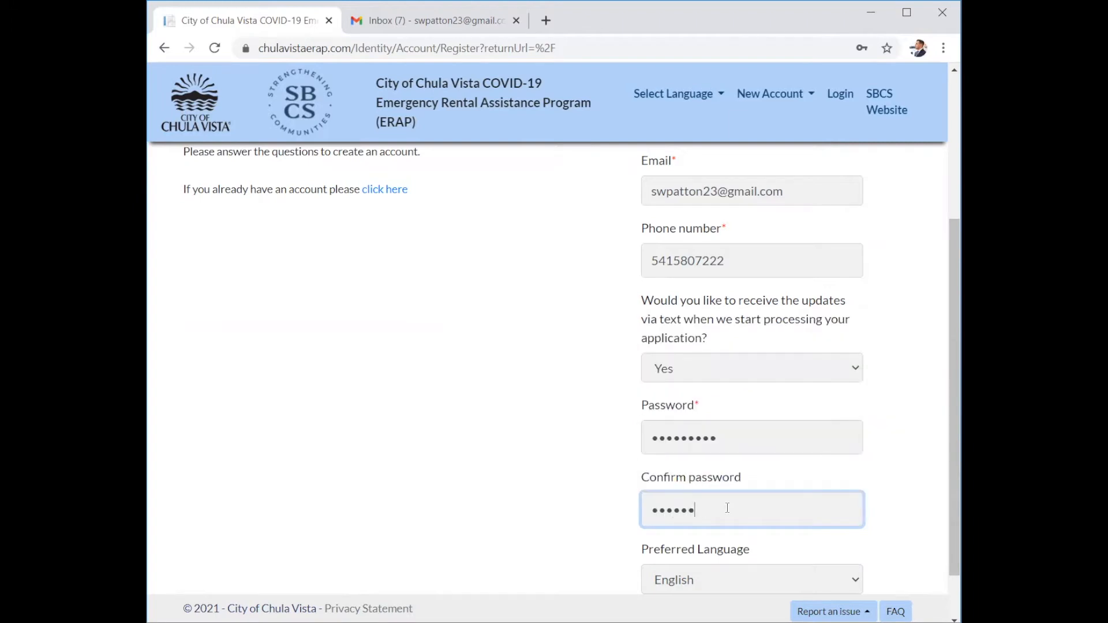
text(•)
scroll(589, 533, down, 1)
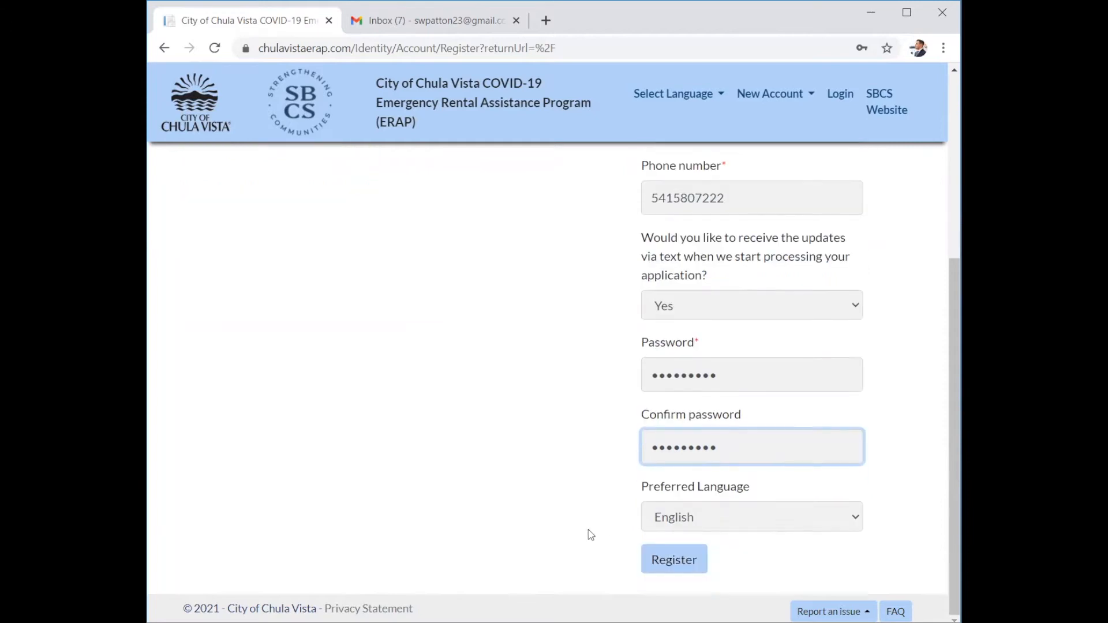
click(692, 571)
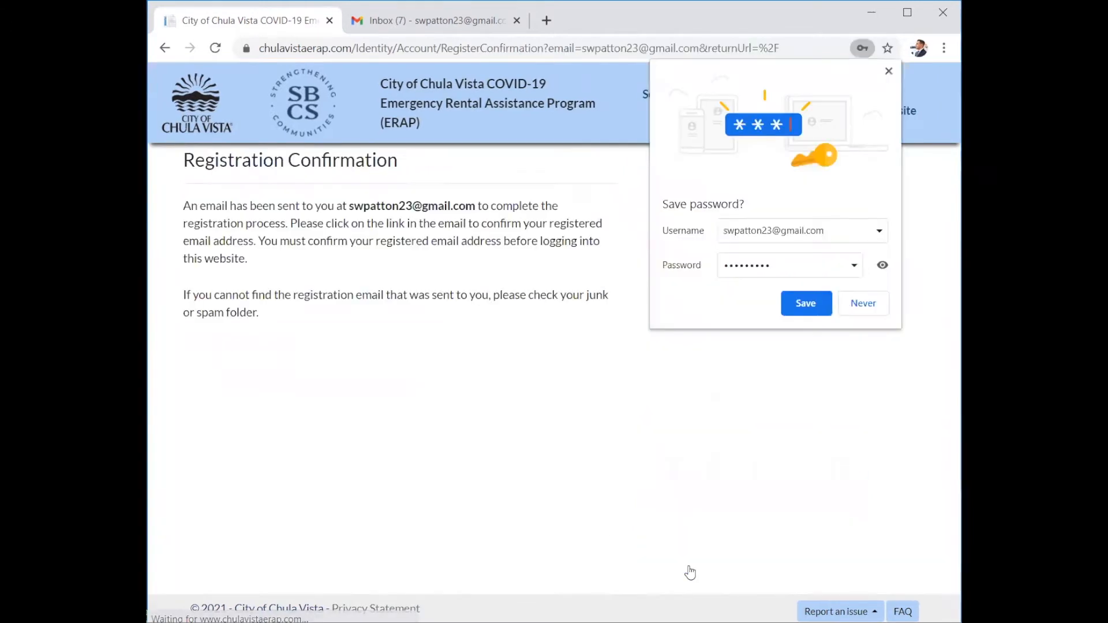
Save the new password in Chrome and follow the confirmation to the login page.
click(804, 303)
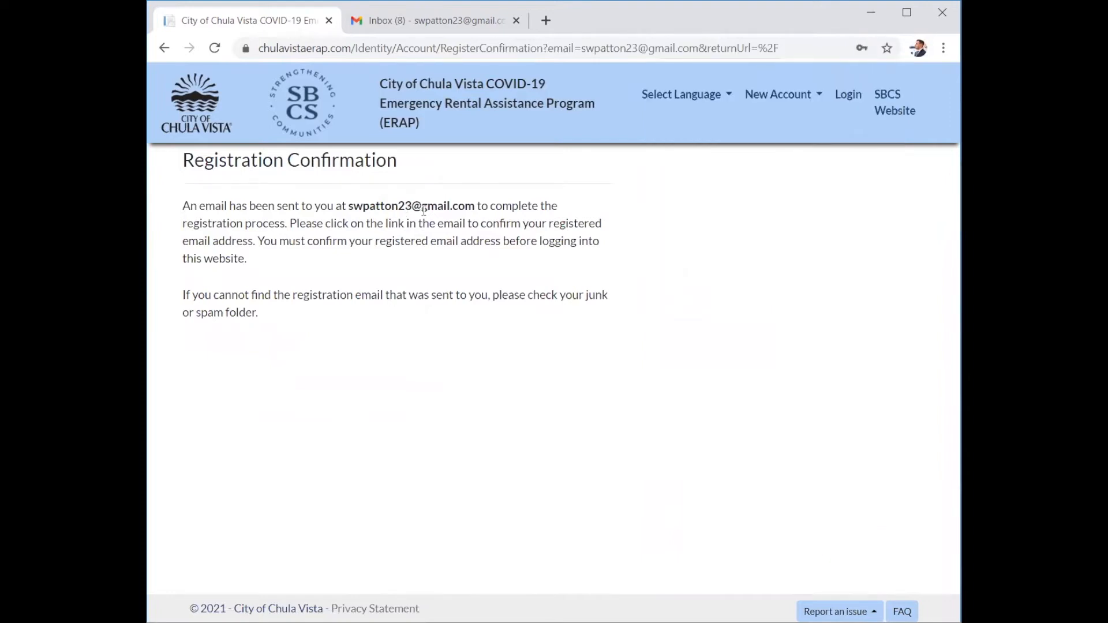
click(439, 107)
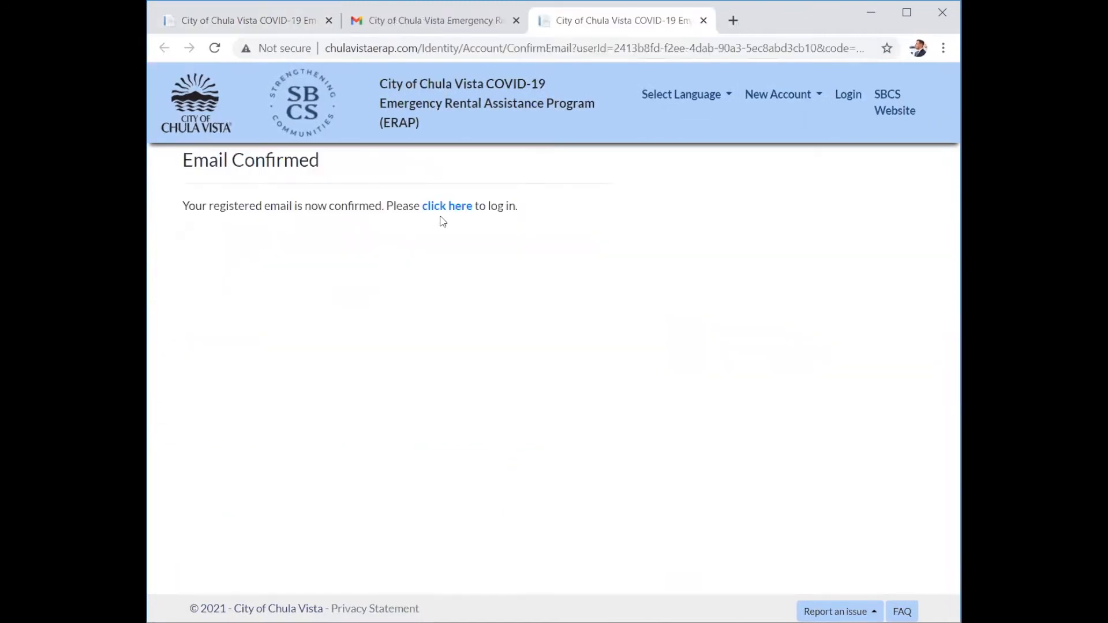
click(444, 206)
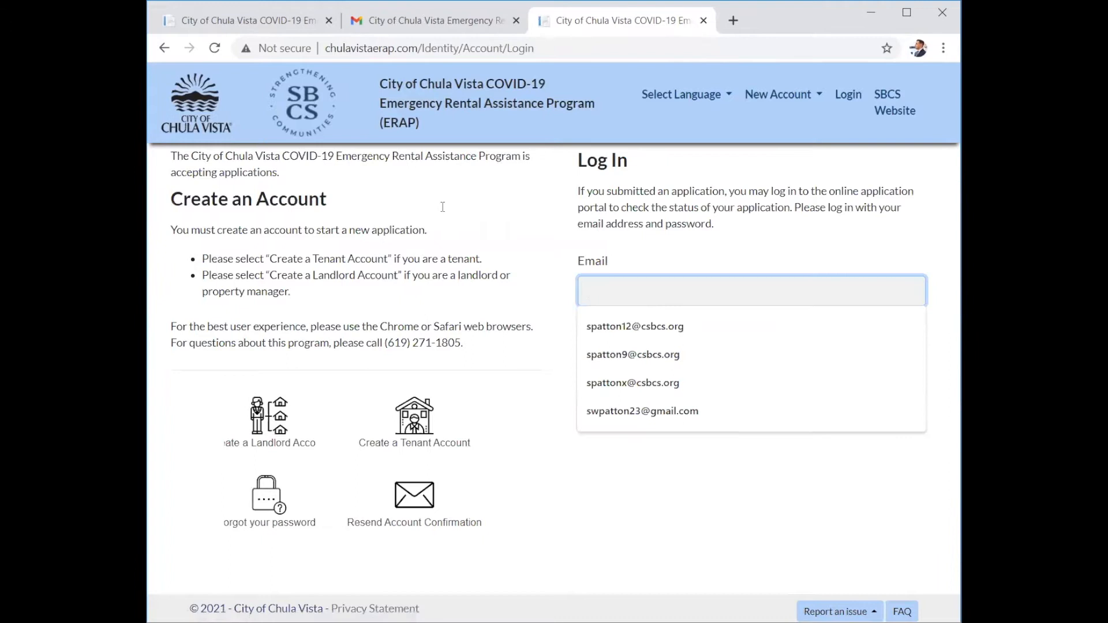
Log in with the saved account e-mail and the account password.
click(646, 410)
click(673, 366)
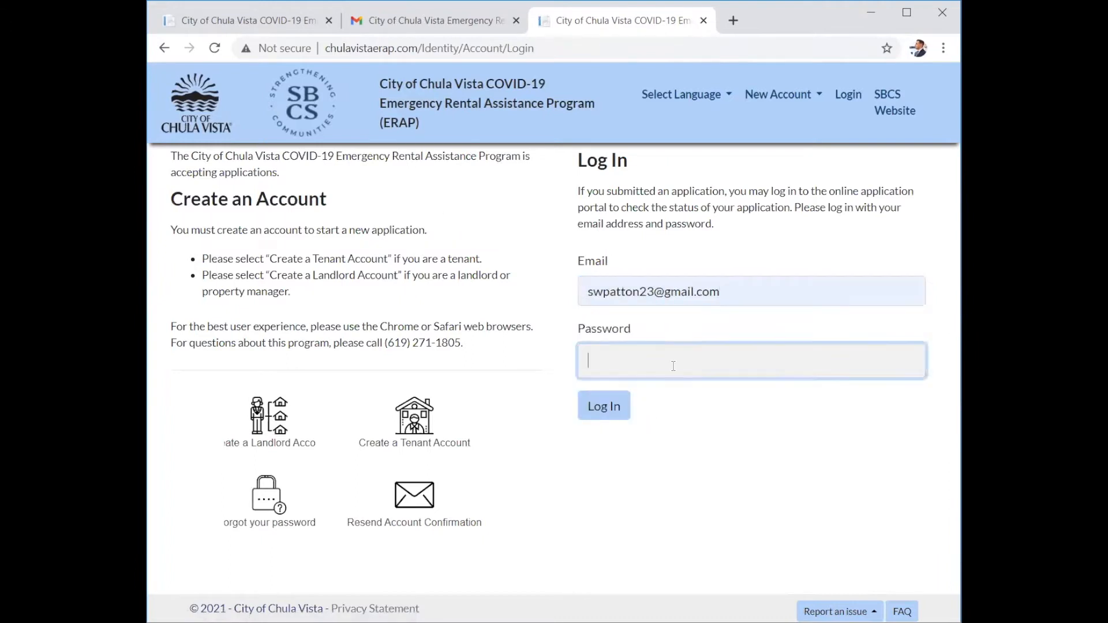
text(**********)
click(610, 418)
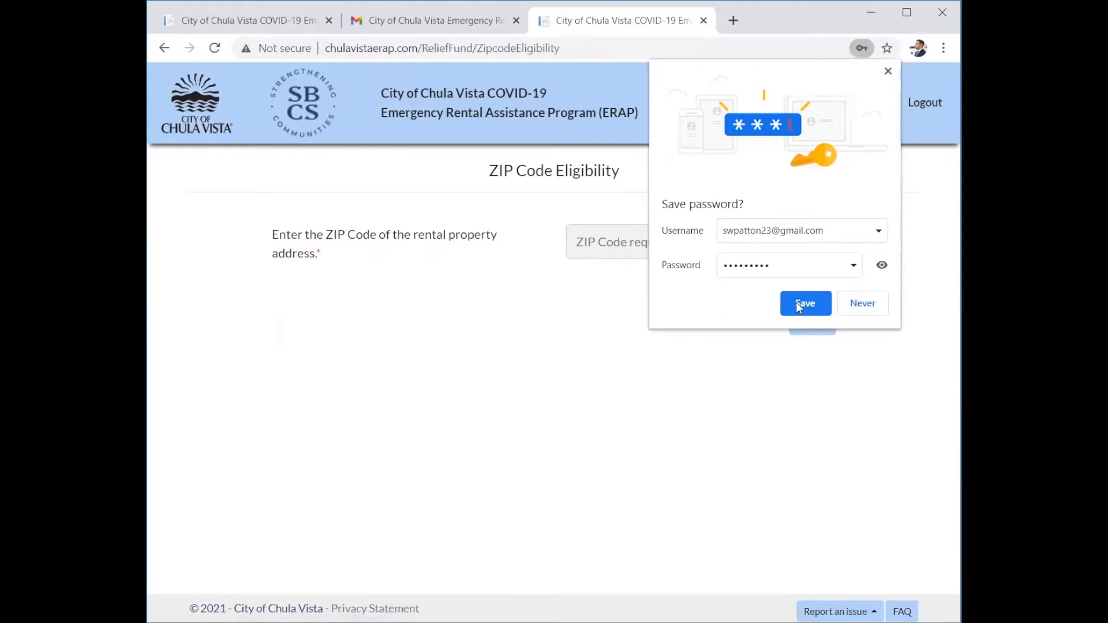
Save the login password, try ZIP 92103, then replace the rejected code with 91910.
click(657, 241)
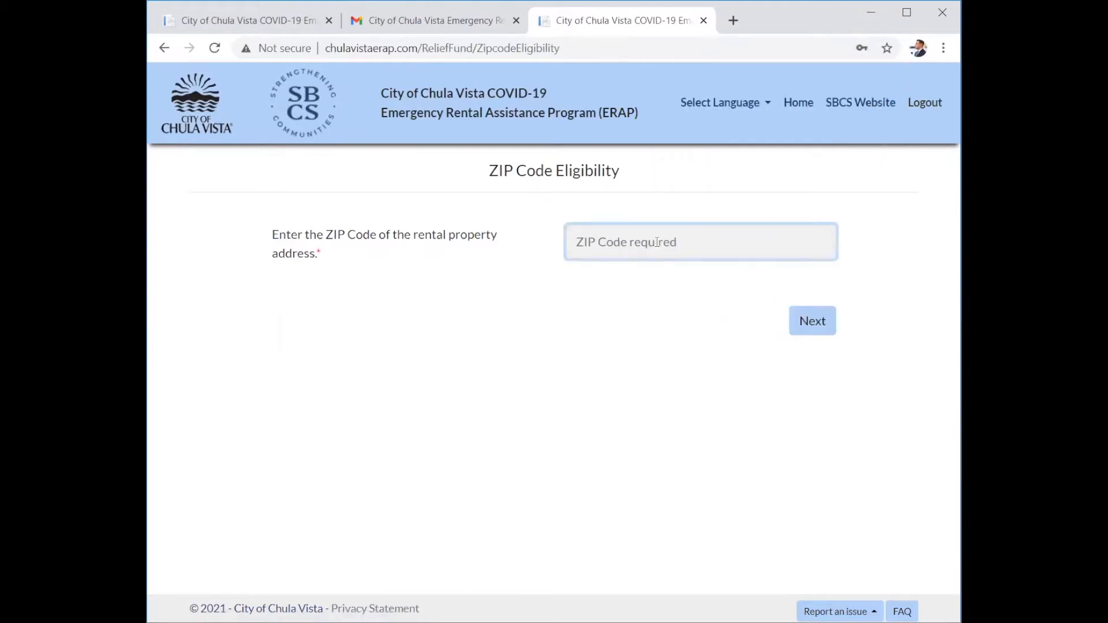
text(92103)
click(813, 321)
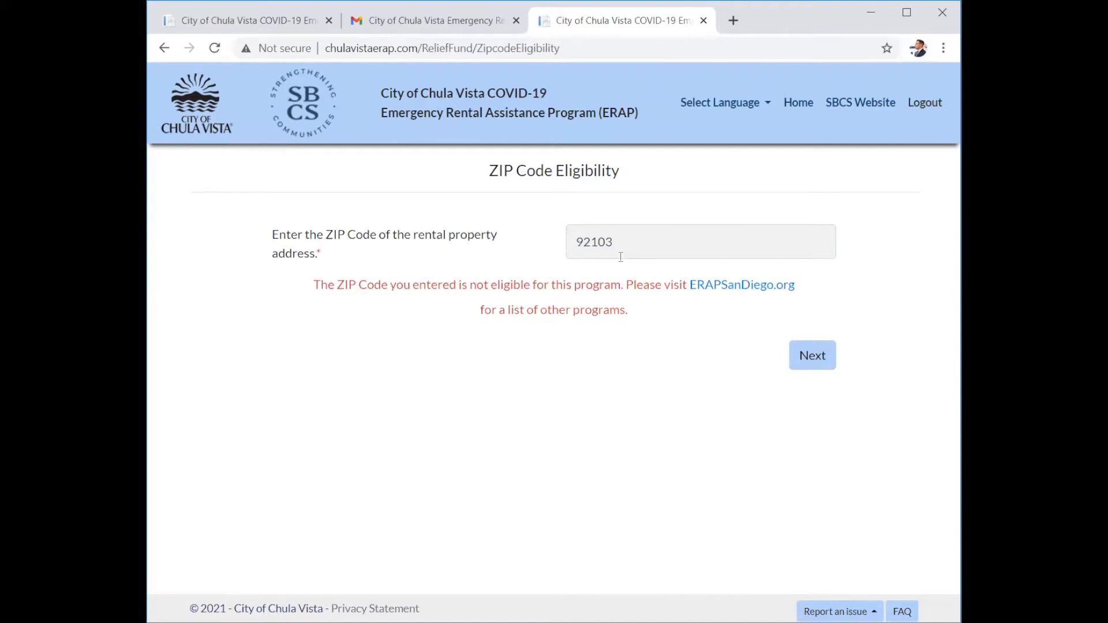
drag(619, 243, 571, 247)
text(91910)
click(811, 354)
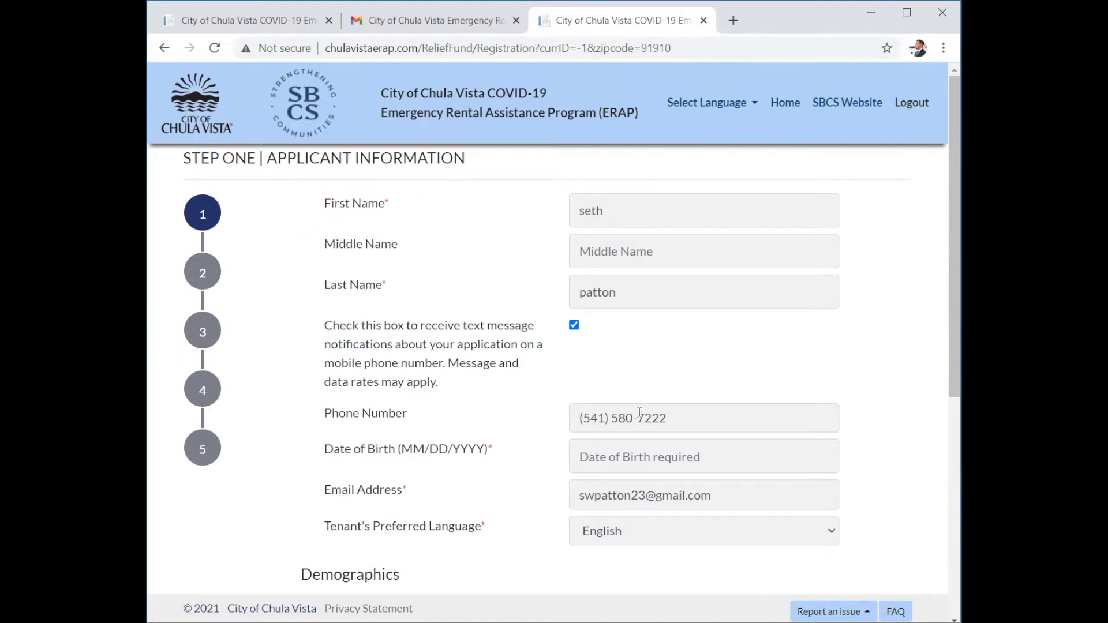
Enter the applicant's date of birth and keep English as preferred language.
click(602, 461)
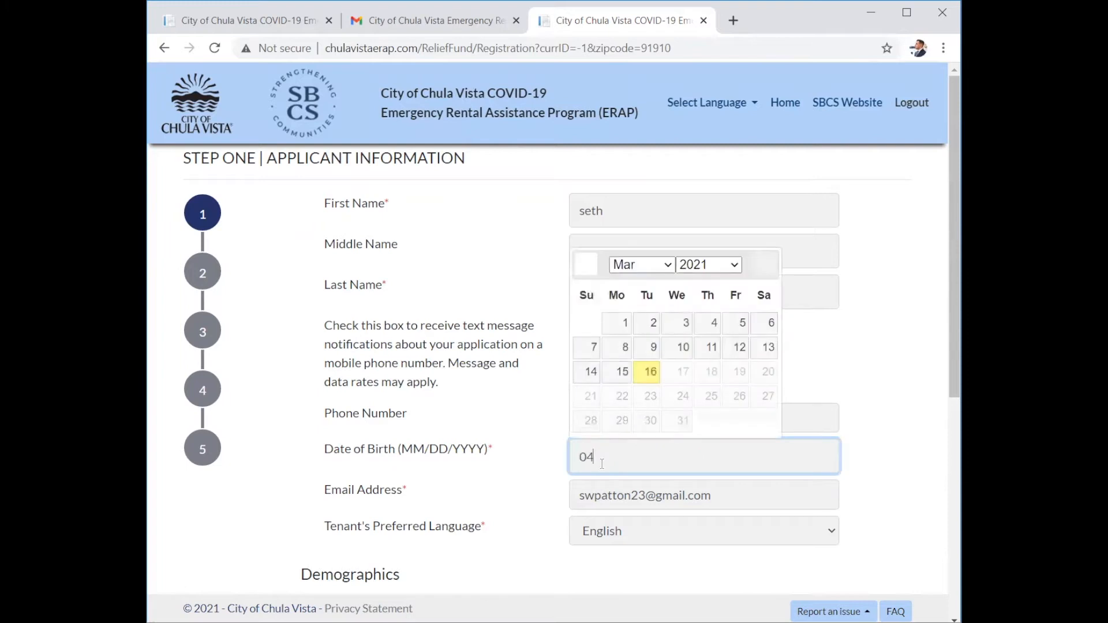
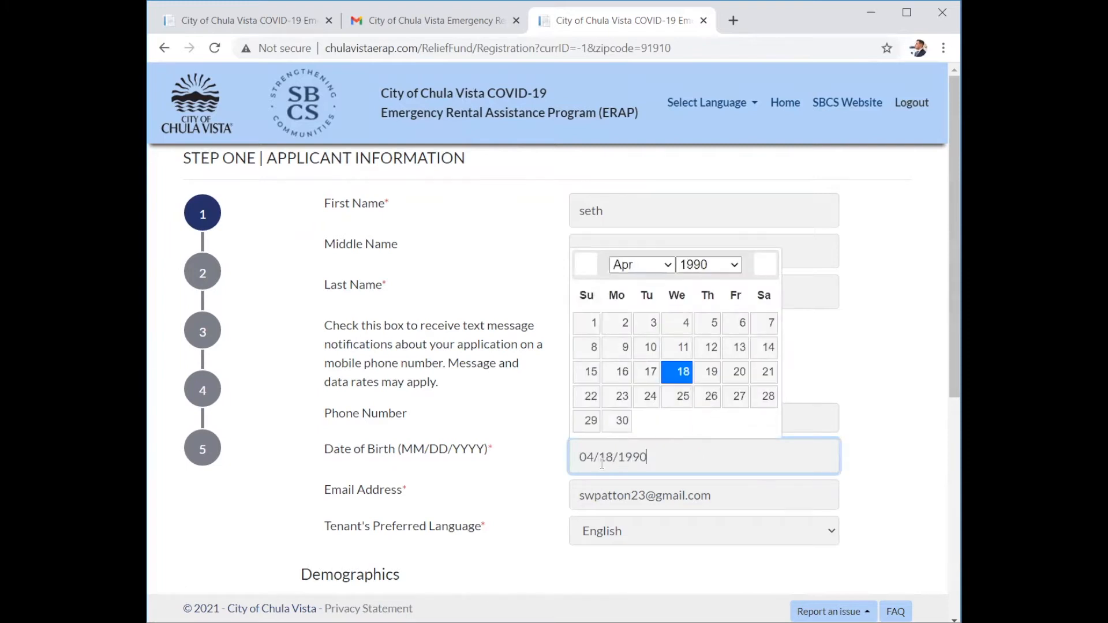
click(495, 493)
scroll(472, 452, down, 2)
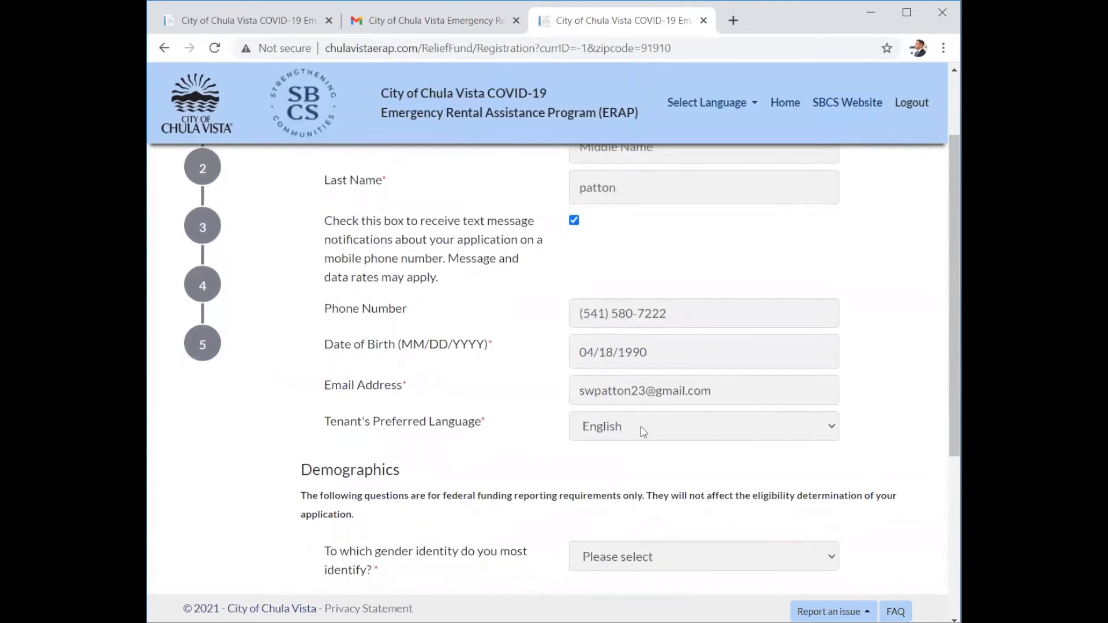
click(642, 432)
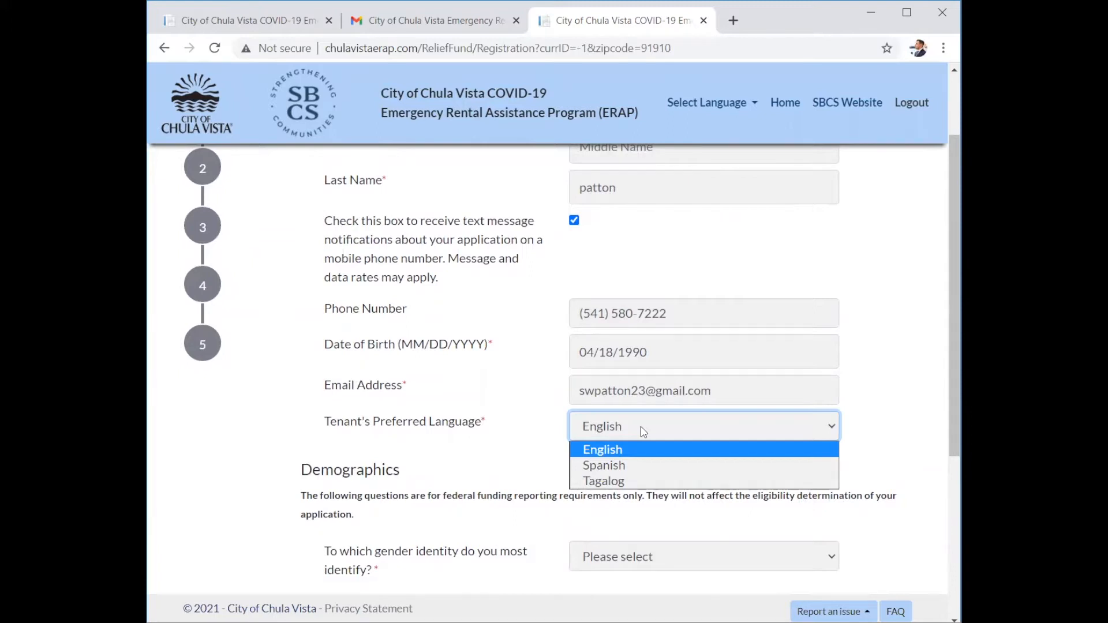
click(643, 432)
Choose Male, Not Hispanic or Latino and White, then save Step One.
scroll(389, 424, down, 3)
scroll(391, 426, down, 1)
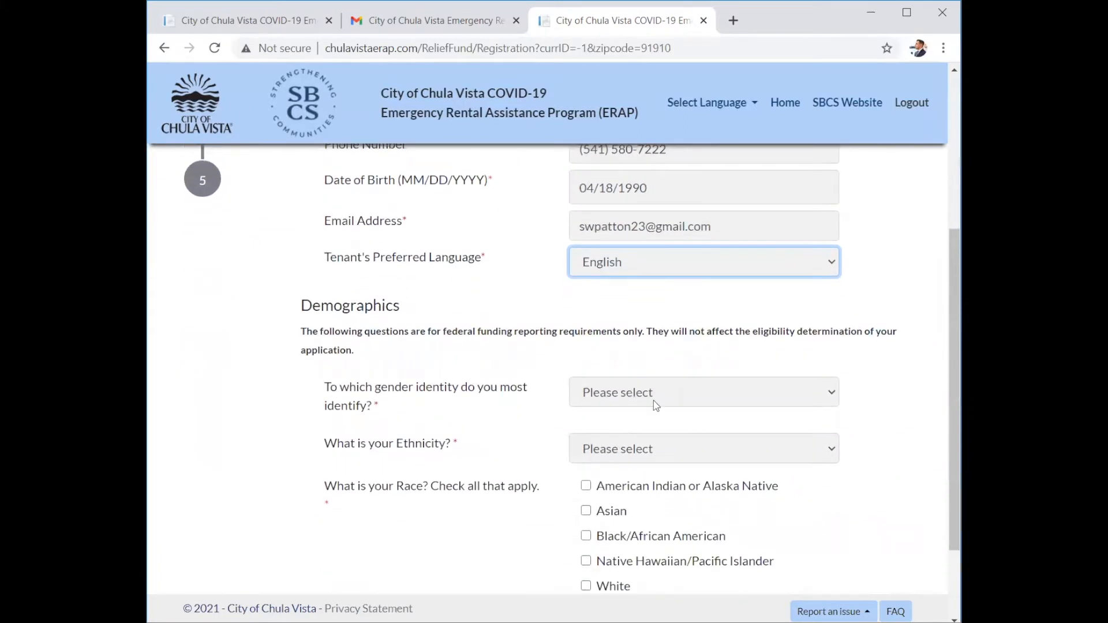
click(653, 400)
click(616, 432)
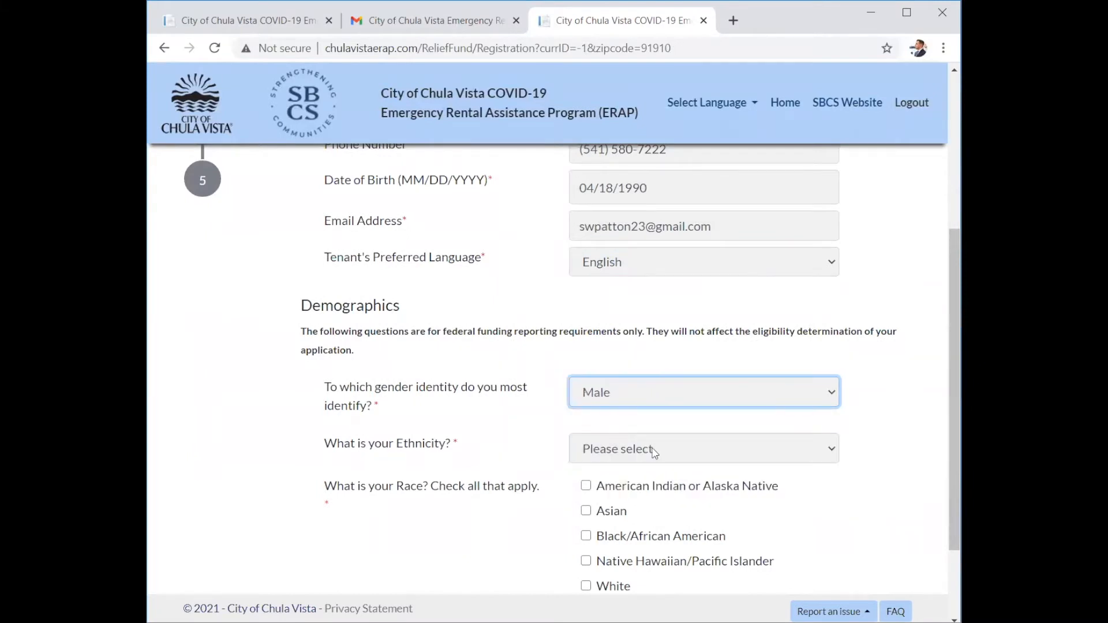
click(653, 452)
click(599, 509)
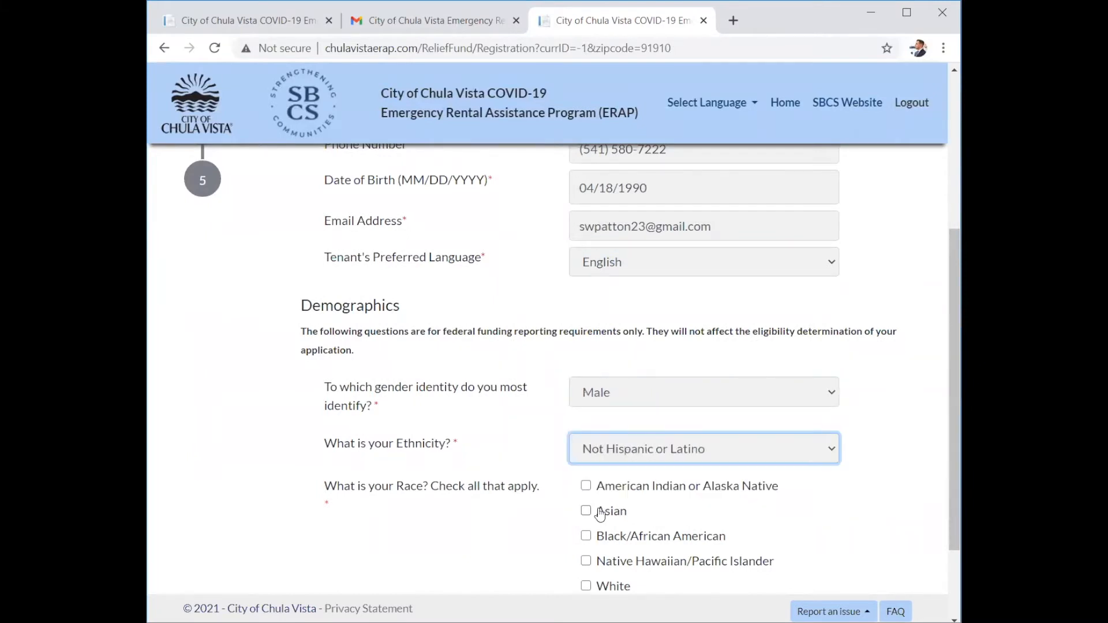
scroll(495, 490, down, 2)
click(585, 496)
click(811, 577)
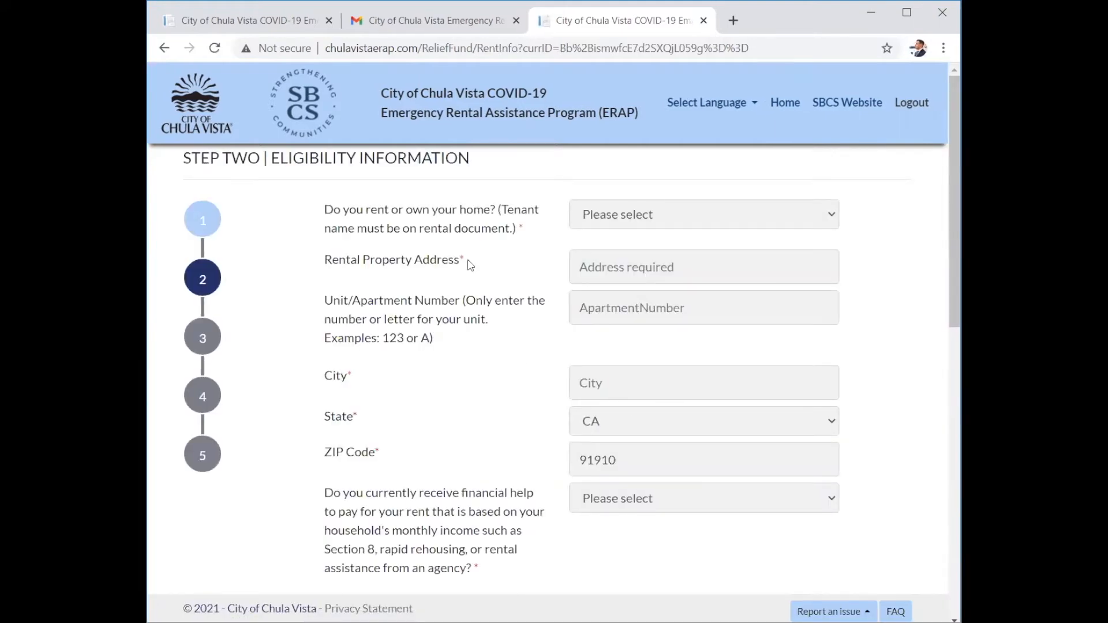
Answer Rent for the home and enter the rental property's street address.
click(662, 223)
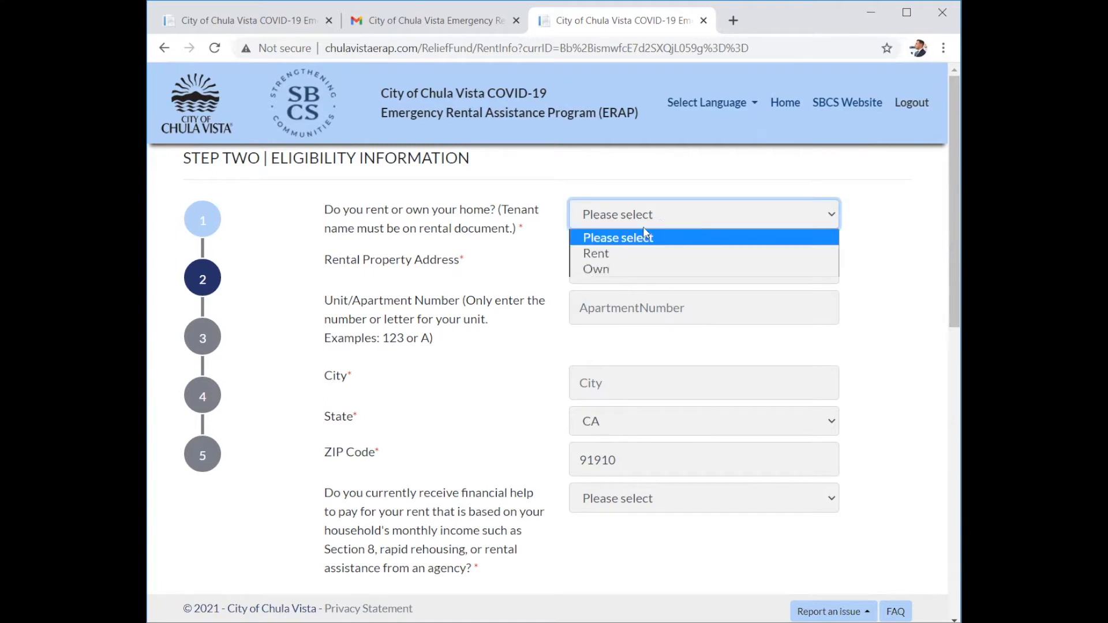
click(596, 257)
click(593, 270)
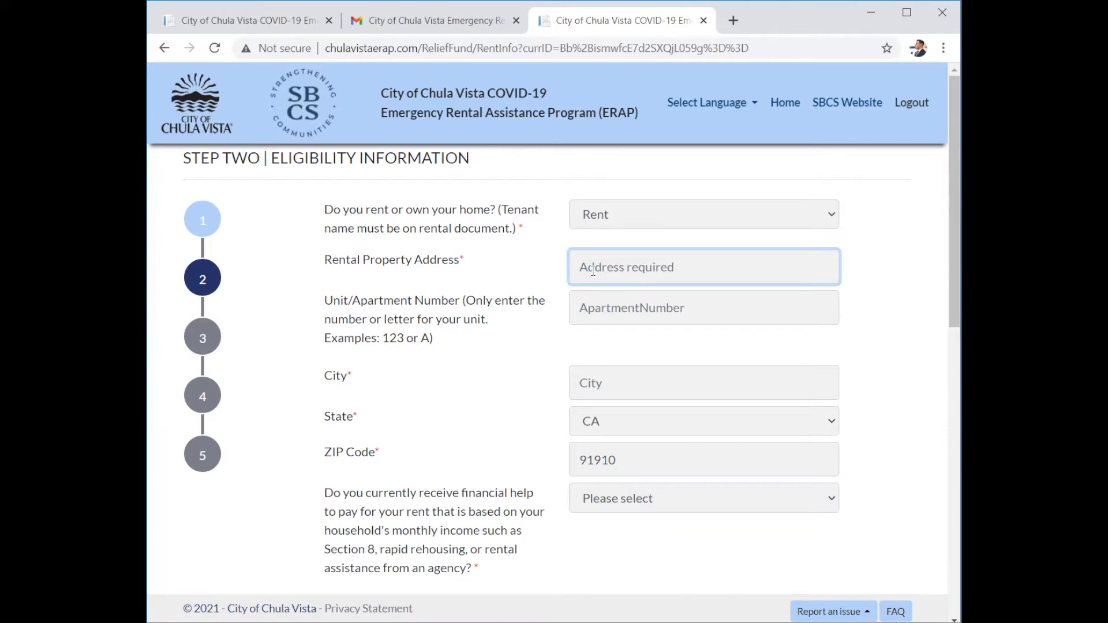
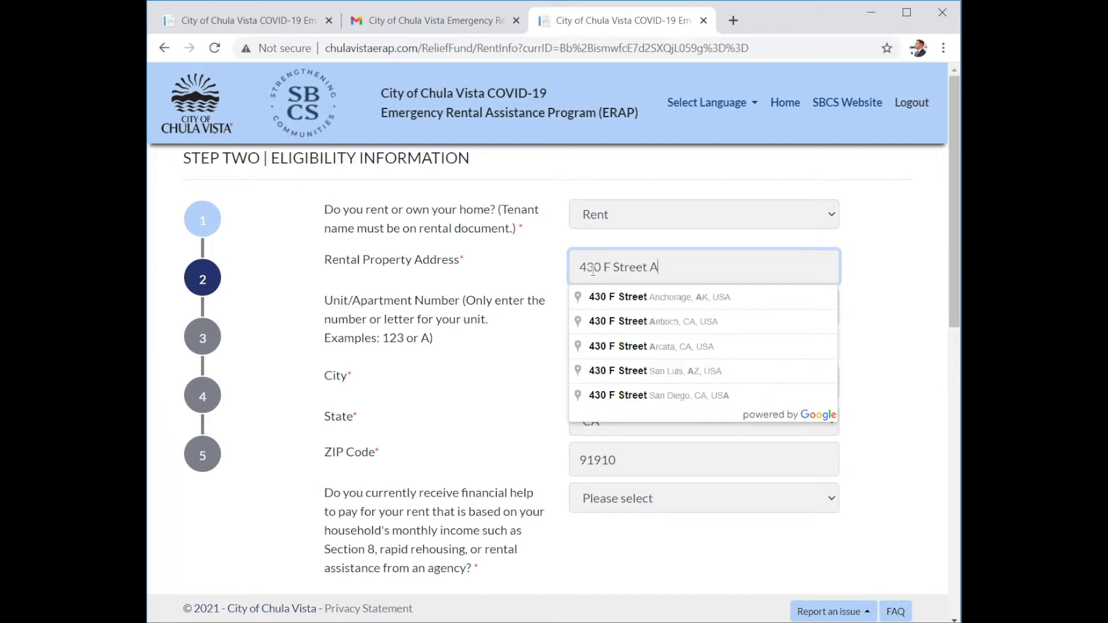
click(504, 305)
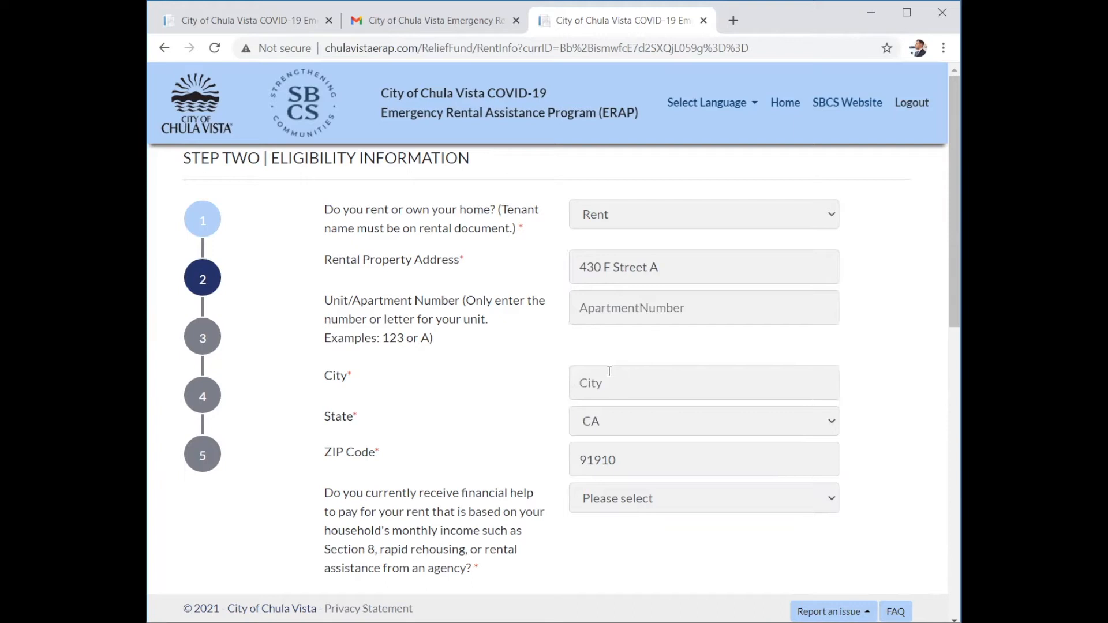
Enter 'Chula' as the city and move on toward the state and ZIP fields.
click(608, 384)
text(Chula)
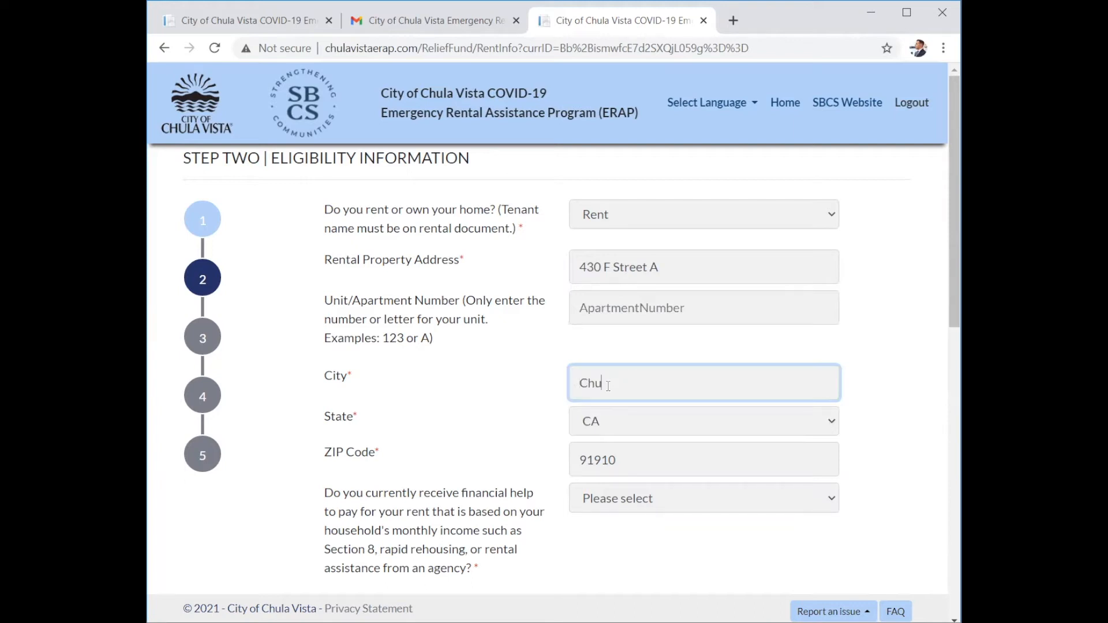
key(Tab)
key(Tab)
key(Tab)
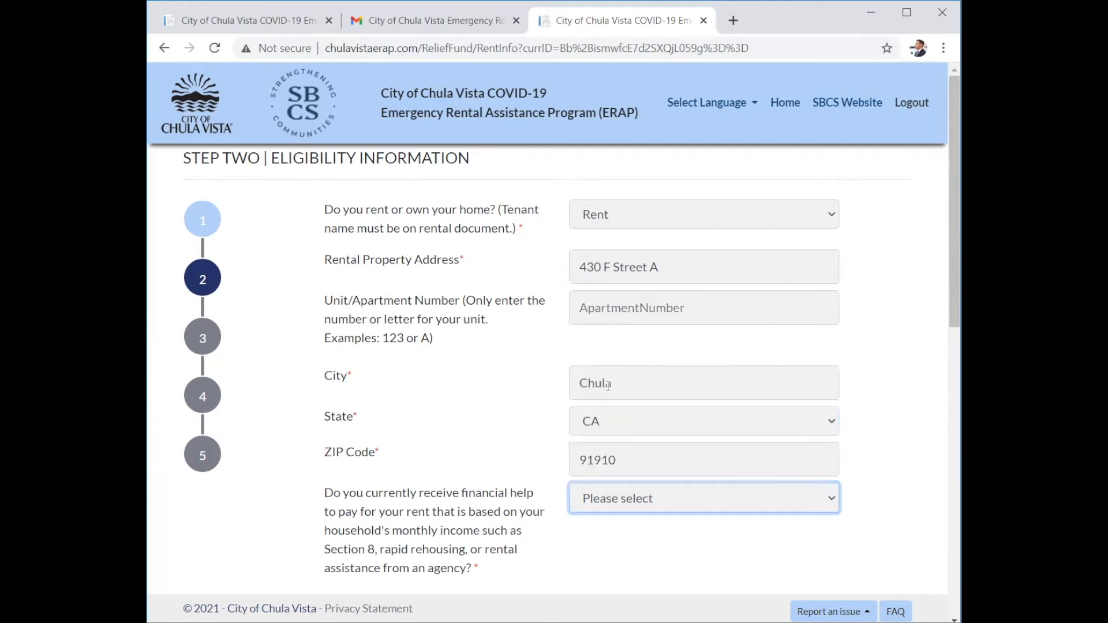
click(310, 380)
scroll(310, 380, down, 2)
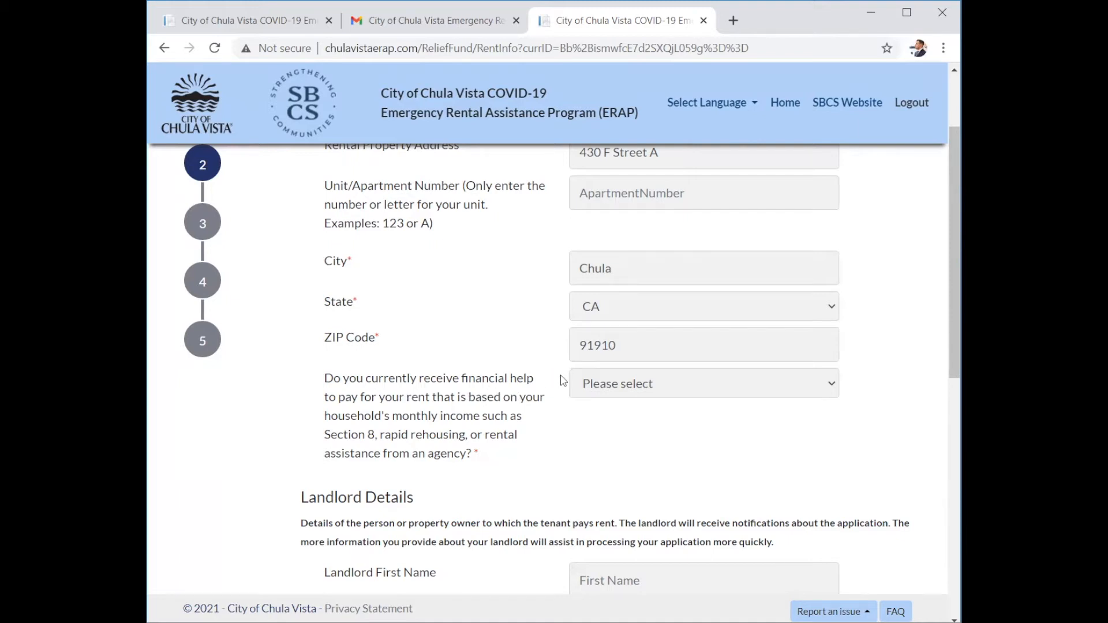
Answer Yes to rent assistance, dismiss the Section 8 warning, then change the answer to No.
click(608, 383)
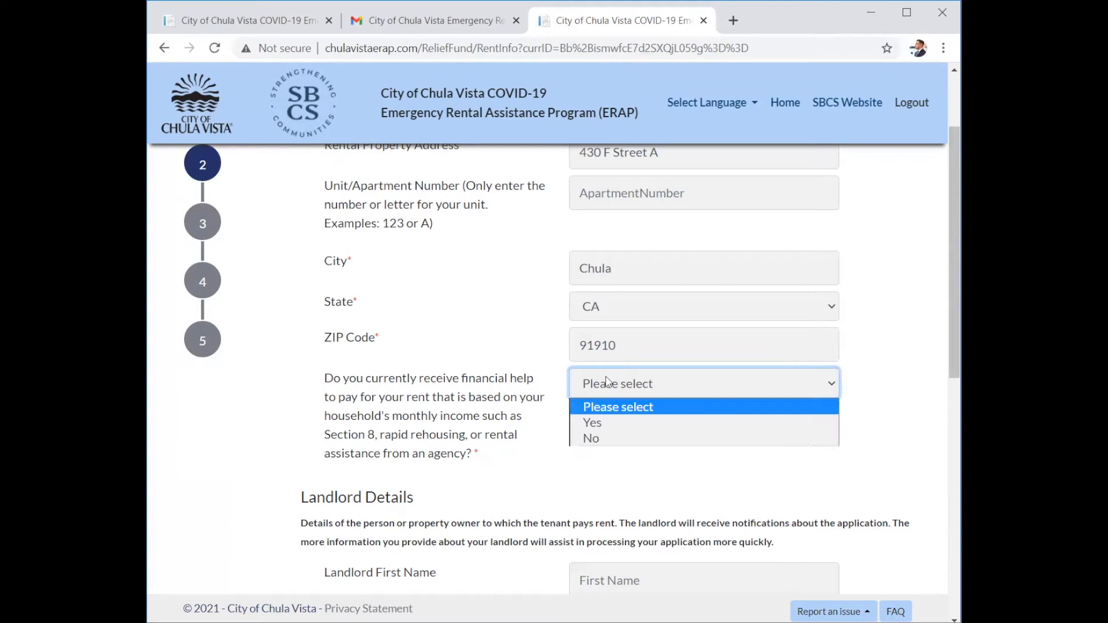
click(592, 424)
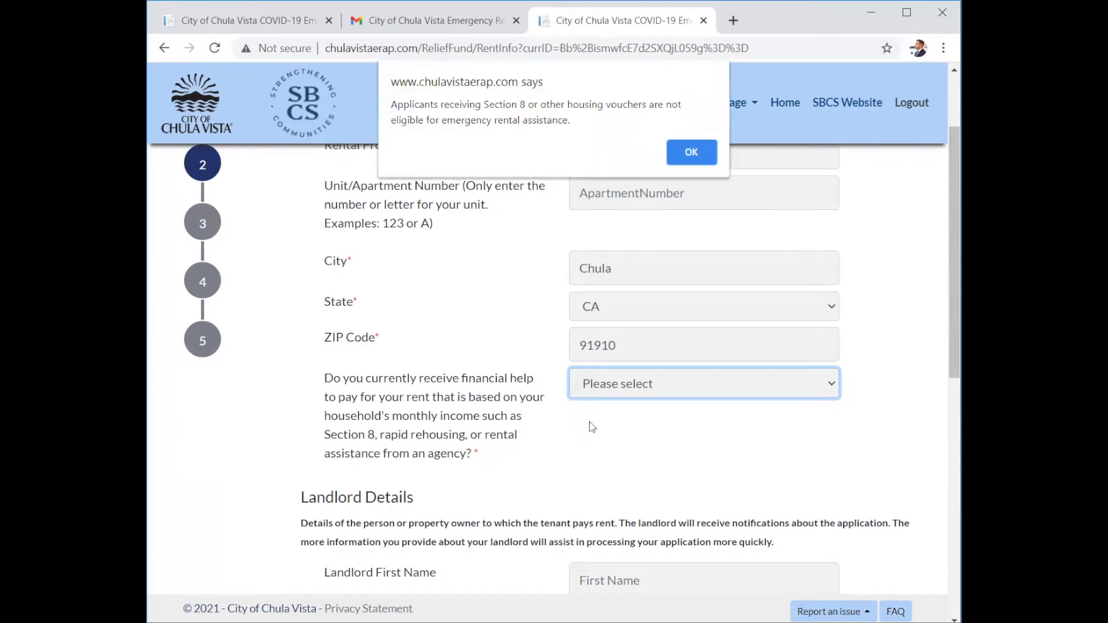
click(691, 153)
click(631, 387)
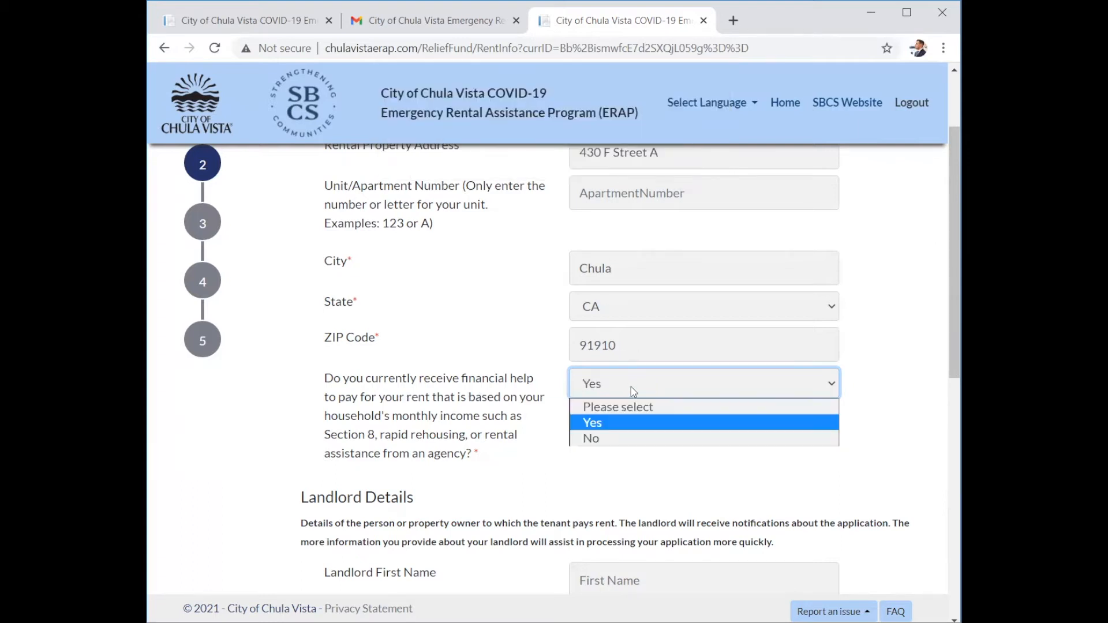
click(591, 440)
click(483, 487)
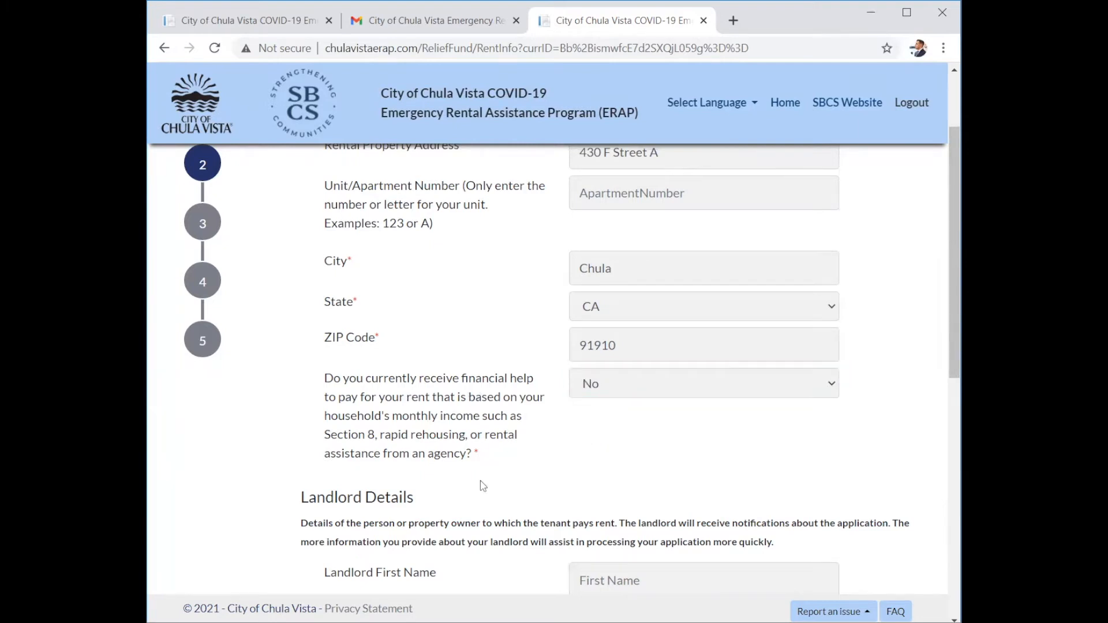
scroll(483, 487, down, 4)
Enter the landlord's telephone number in Landlord Details.
scroll(483, 487, down, 2)
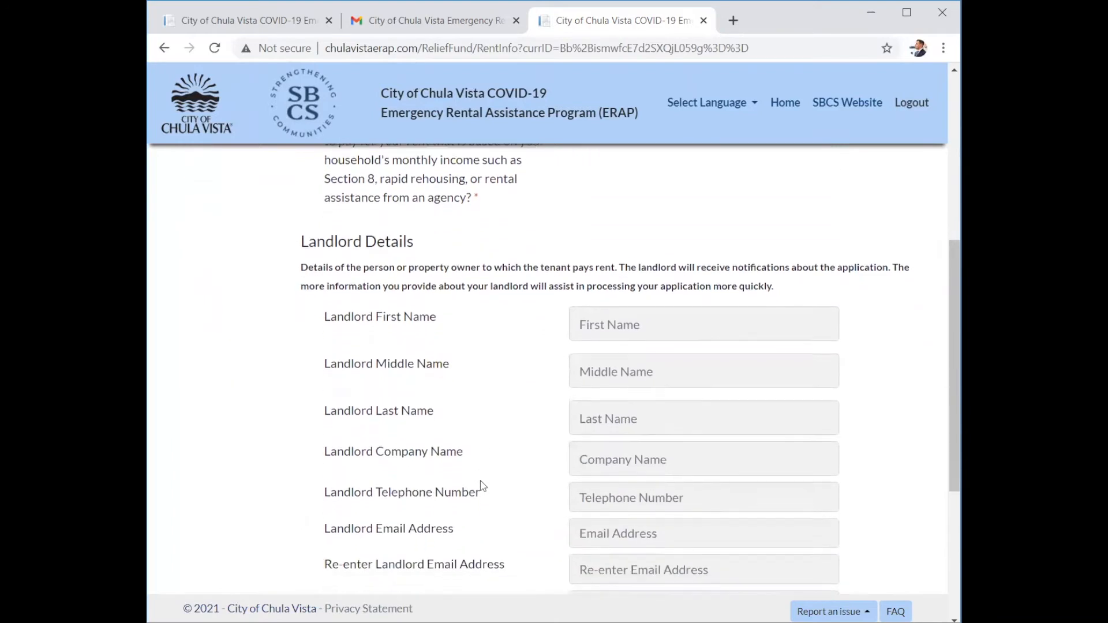
scroll(483, 487, down, 1)
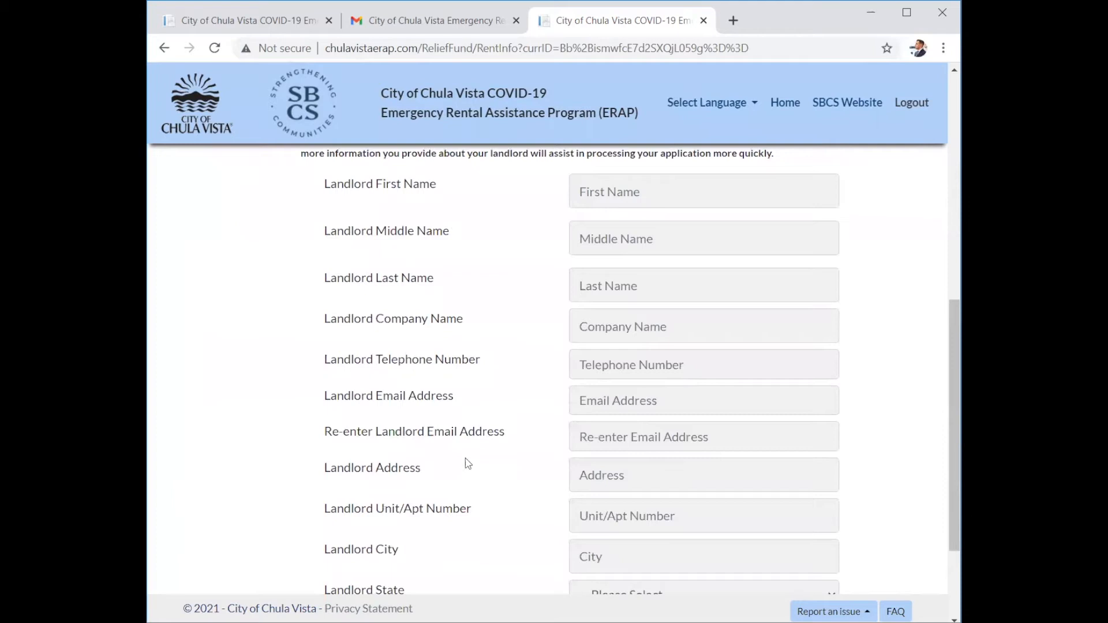
drag(453, 470, 466, 360)
click(493, 315)
click(658, 370)
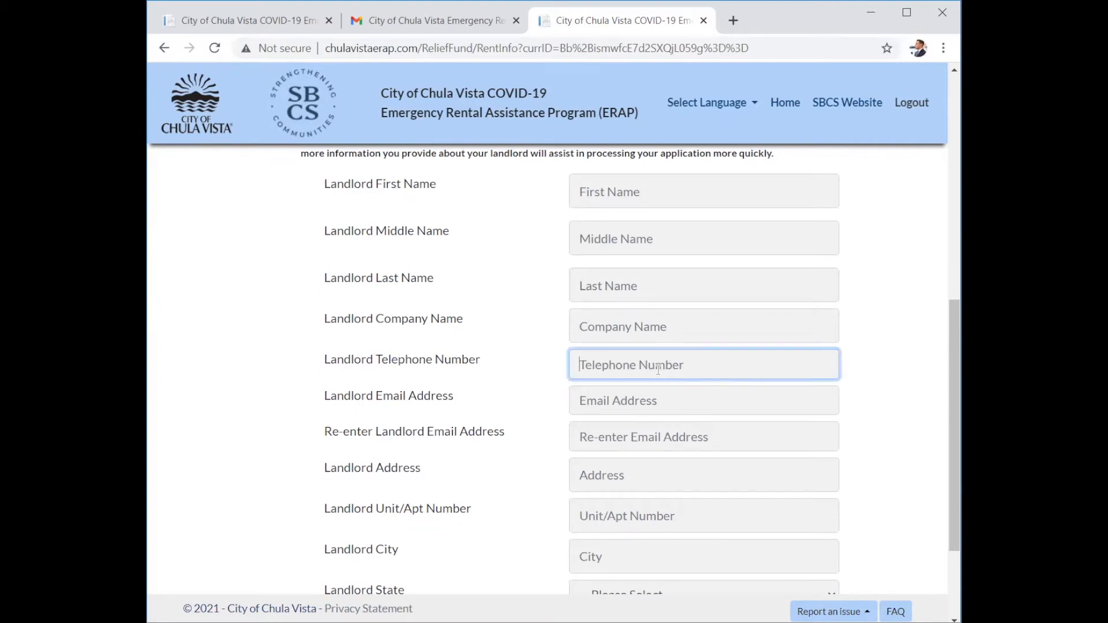
text(541) 222-3333)
click(513, 373)
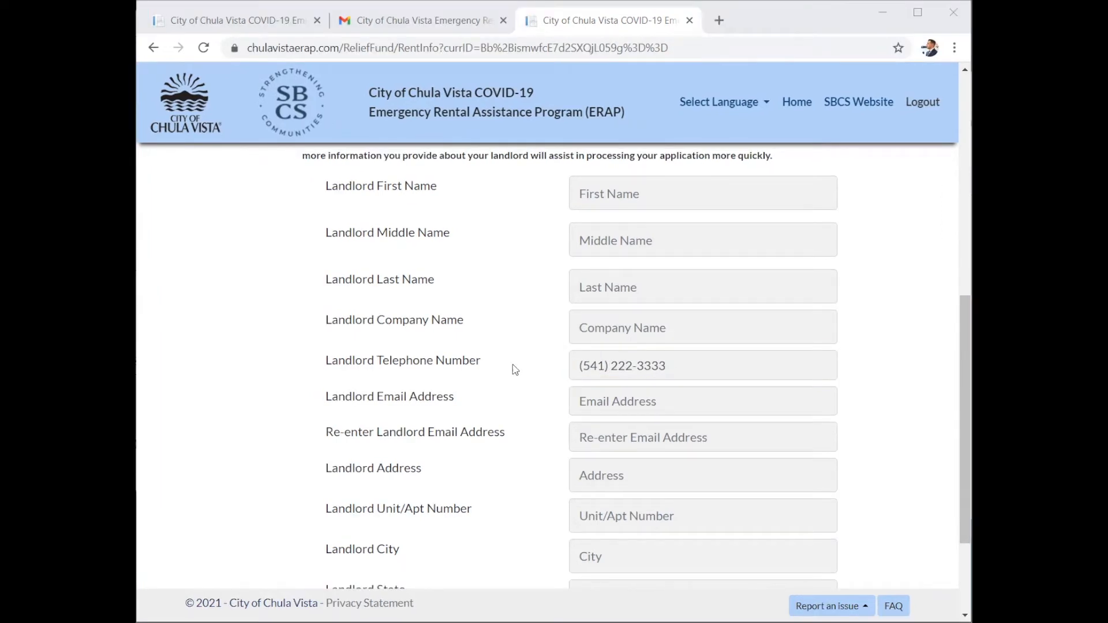
Enter the landlord's first name, last name and company name, correcting typos.
click(636, 189)
text(LAnd)
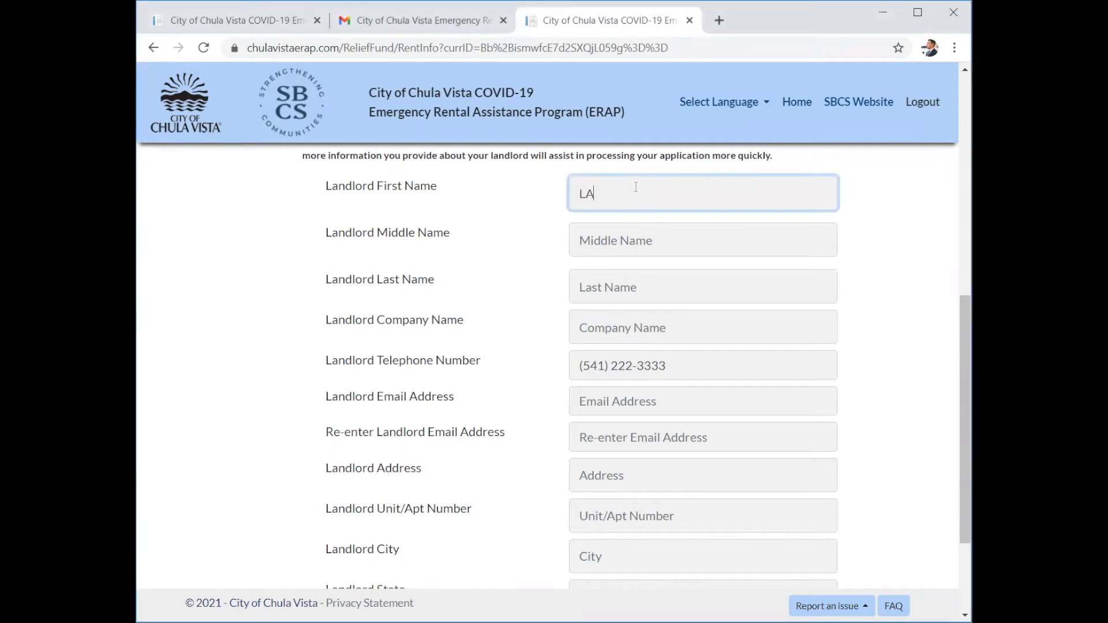
key(BackSpace)
key(BackSpace)
key(BackSpace)
text(and)
key(Tab)
key(Tab)
text(Lord)
key(Tab)
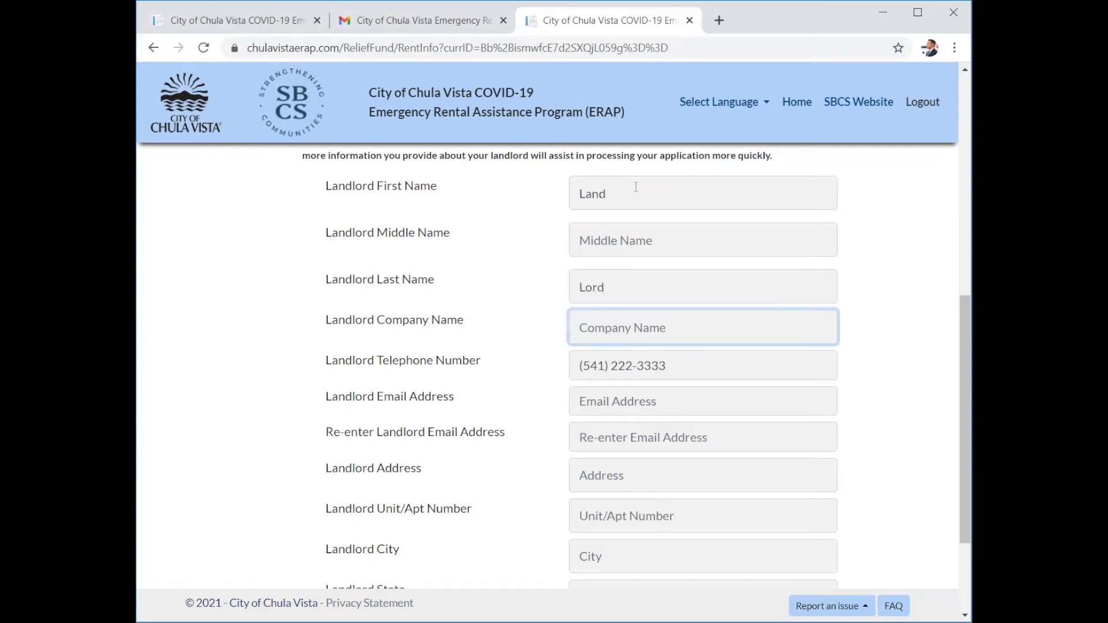
text(LAndlord)
key(BackSpace)
key(BackSpace)
key(BackSpace)
key(BackSpace)
key(BackSpace)
key(BackSpace)
key(BackSpace)
text(andlord Inc)
Enter and confirm the landlord's e-mail, autofill their address, and save the step.
key(Tab)
key(Tab)
text(land)
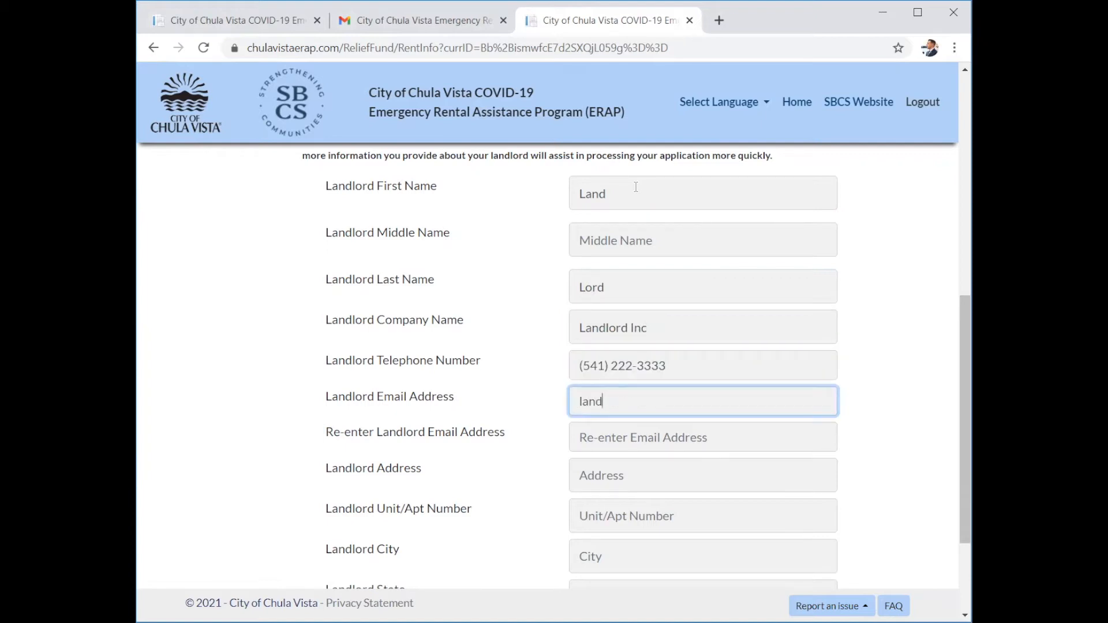
text(@lord.co)
key(BackSpace)
key(BackSpace)
text(com)
key(Tab)
text(land)
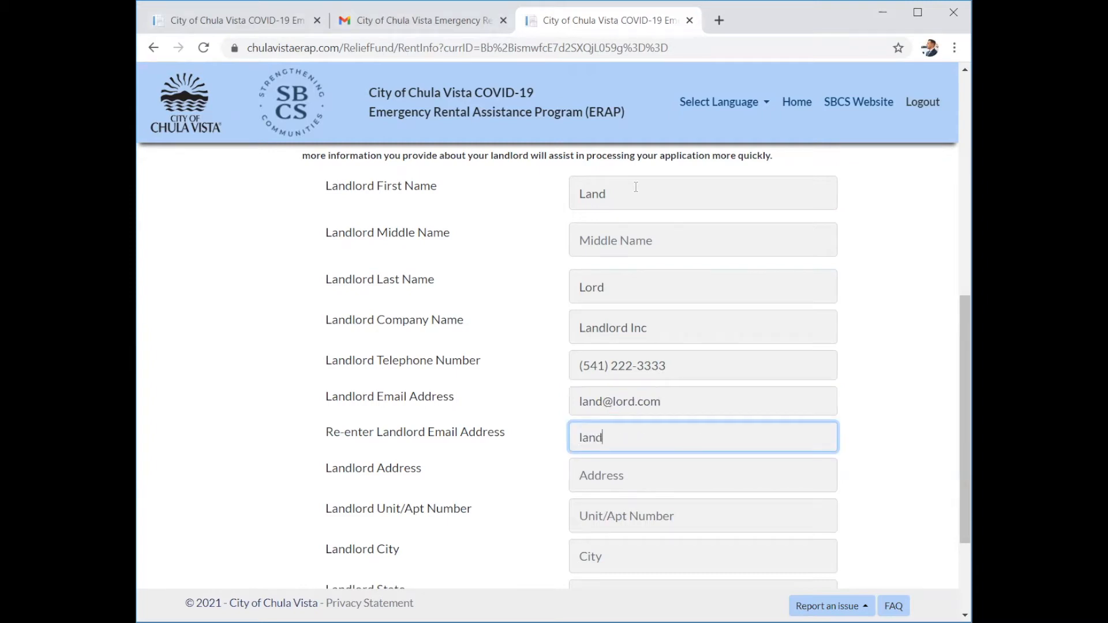
text(@lord.com)
key(Tab)
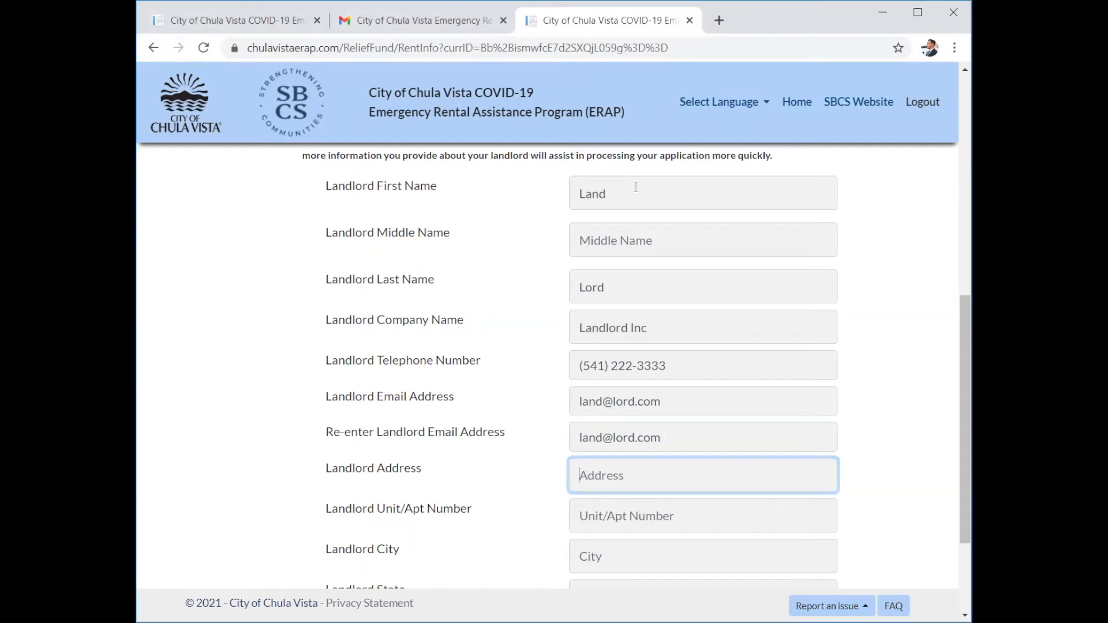
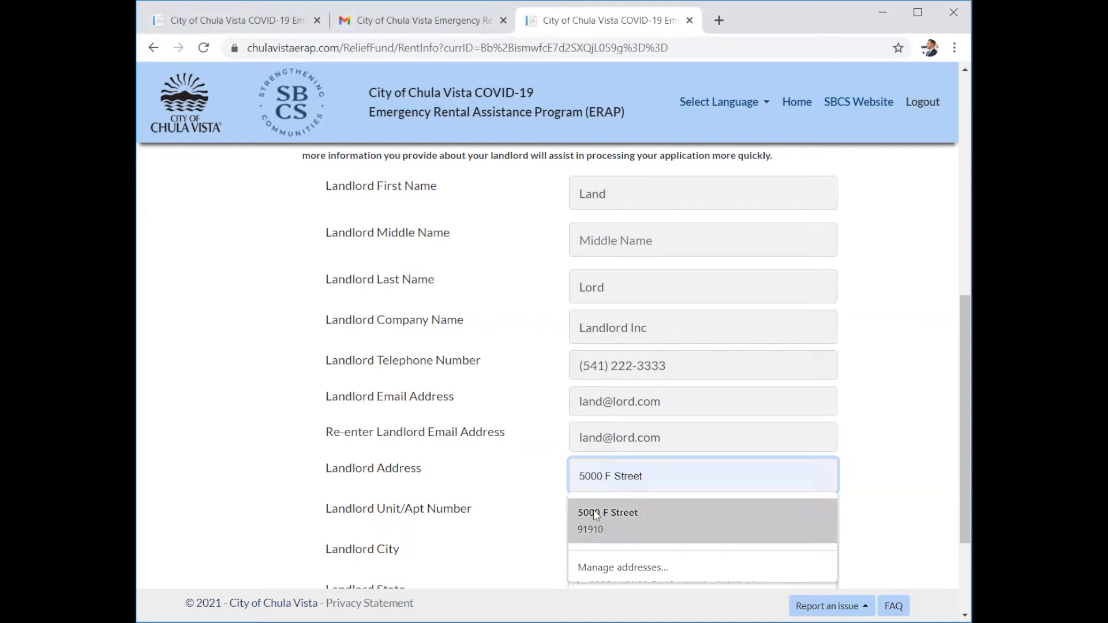
click(593, 510)
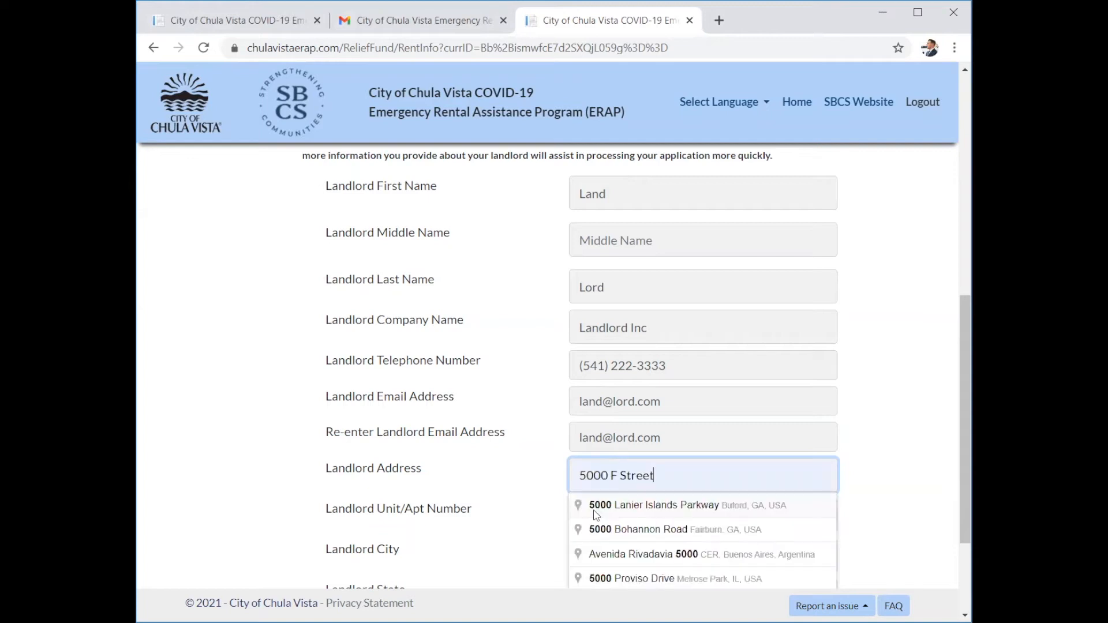
click(539, 505)
scroll(539, 507, down, 3)
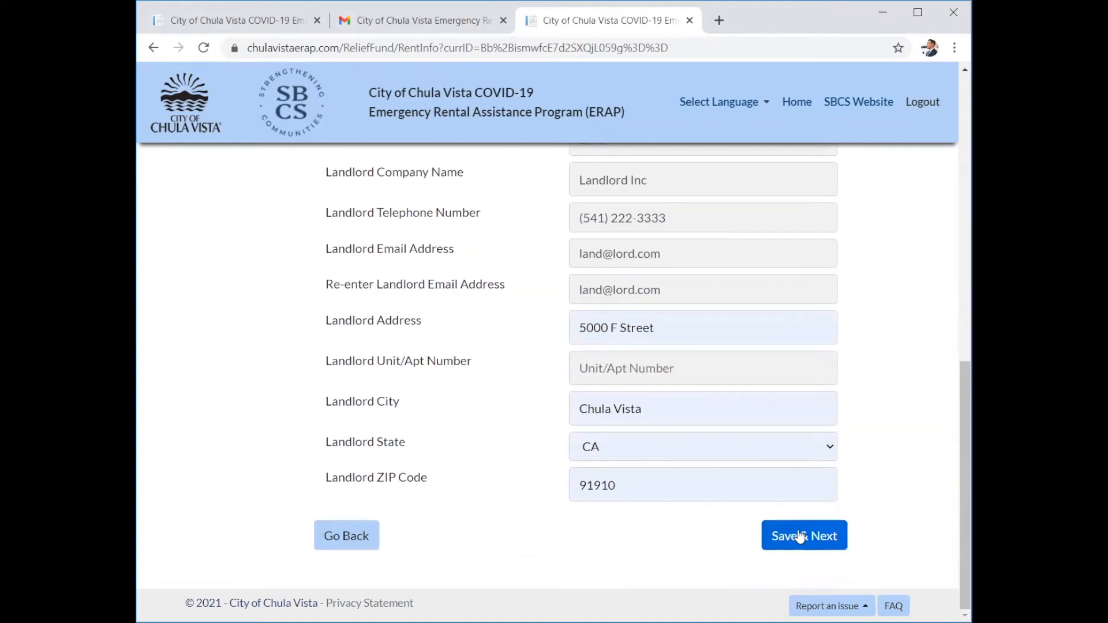
click(799, 538)
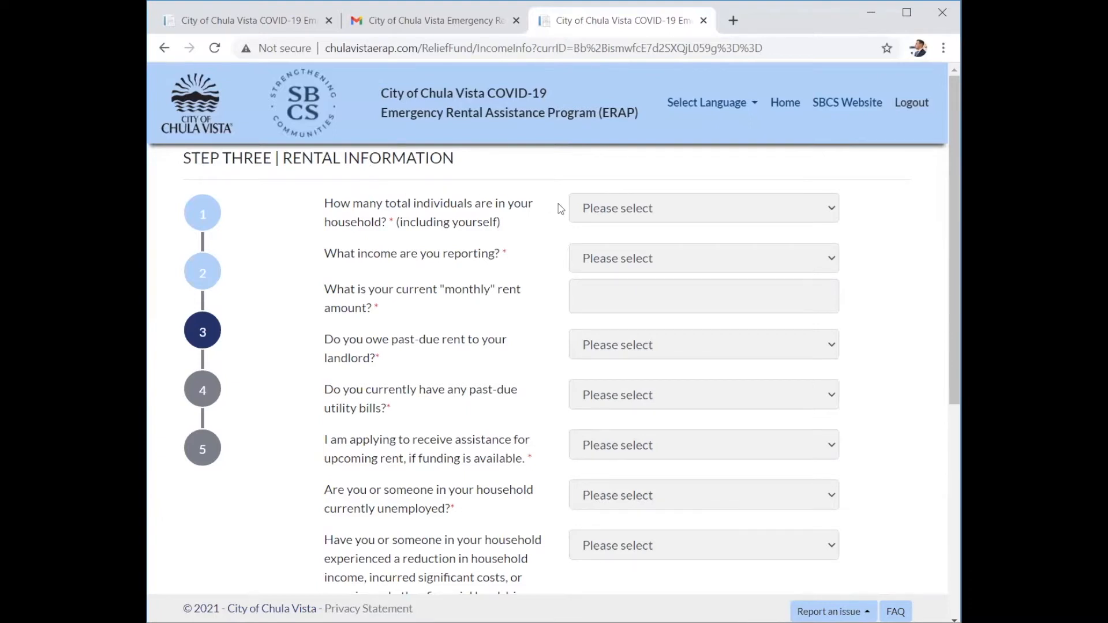
Report a one-person household with $12,000 gross 2020 annual income and $1,000 monthly rent.
click(607, 217)
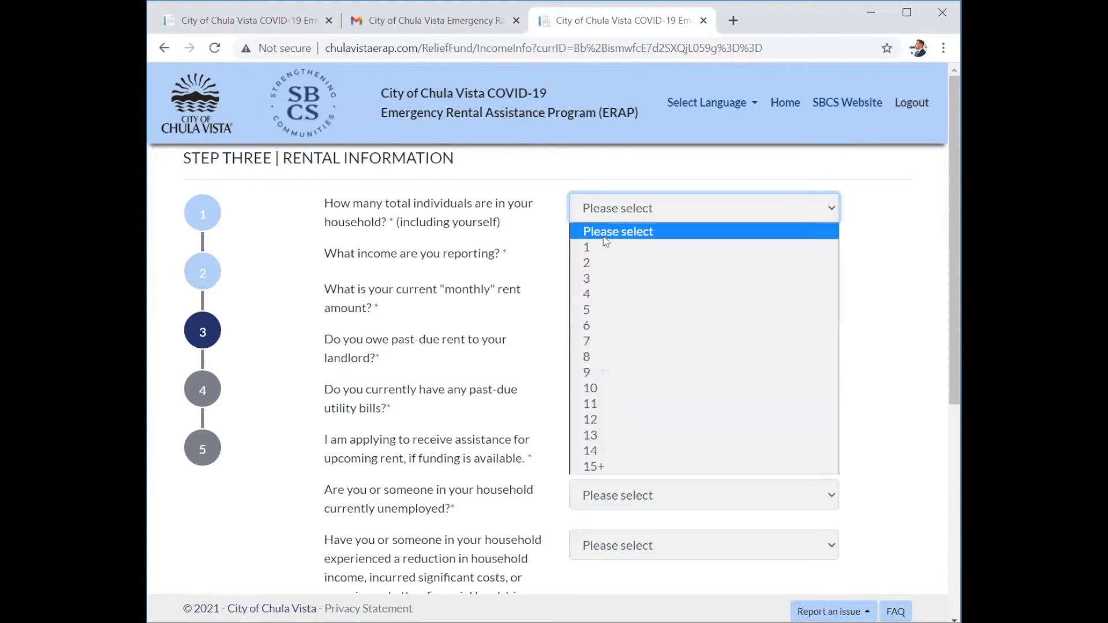
click(599, 251)
click(599, 254)
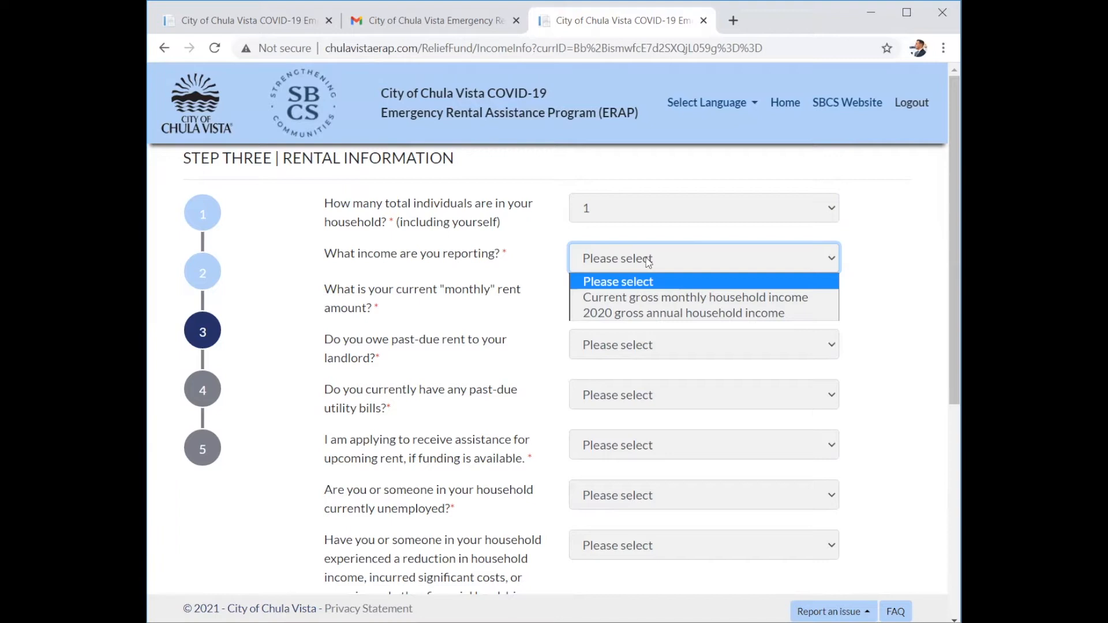
click(607, 314)
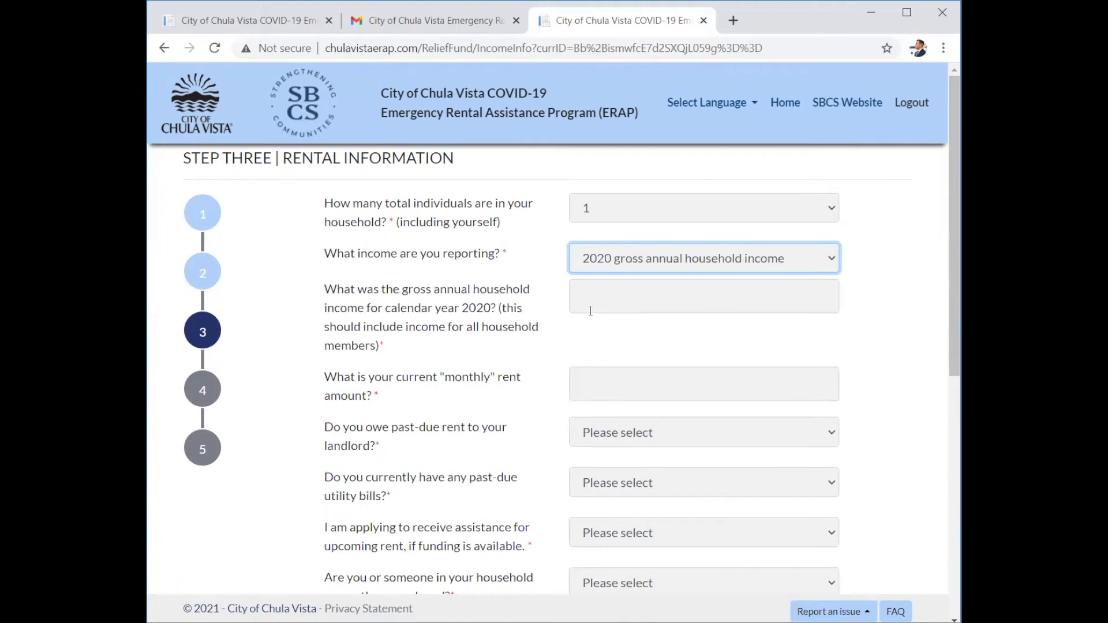
click(603, 305)
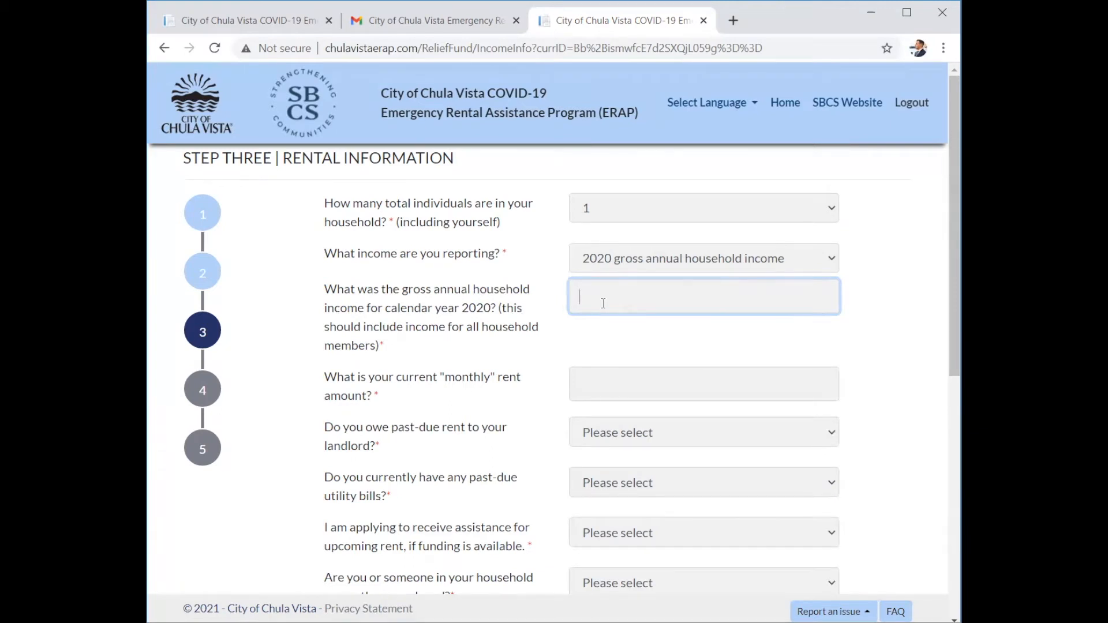
text(120000)
click(539, 340)
click(589, 383)
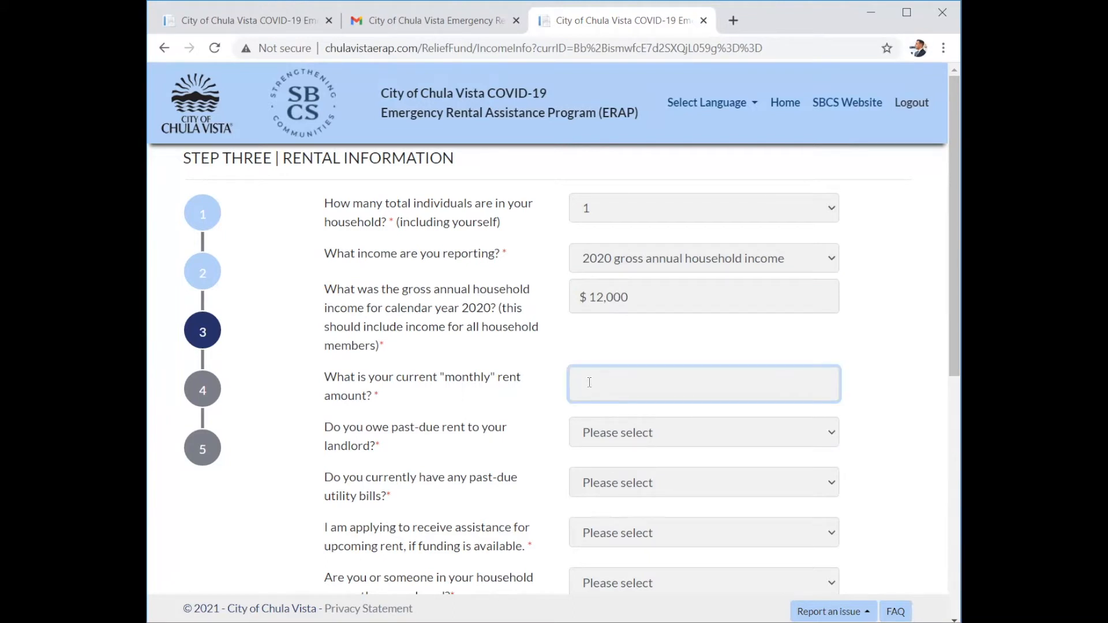
text(1000)
Answer Yes to owing past-due rent to the landlord.
scroll(446, 413, down, 1)
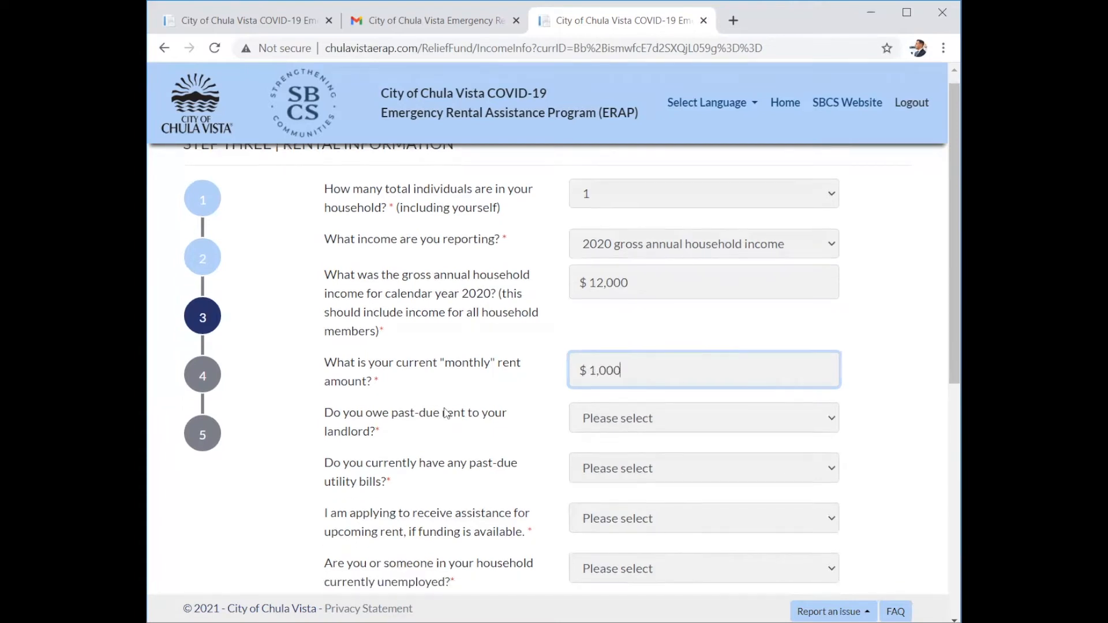
scroll(601, 351, down, 1)
right_click(601, 350)
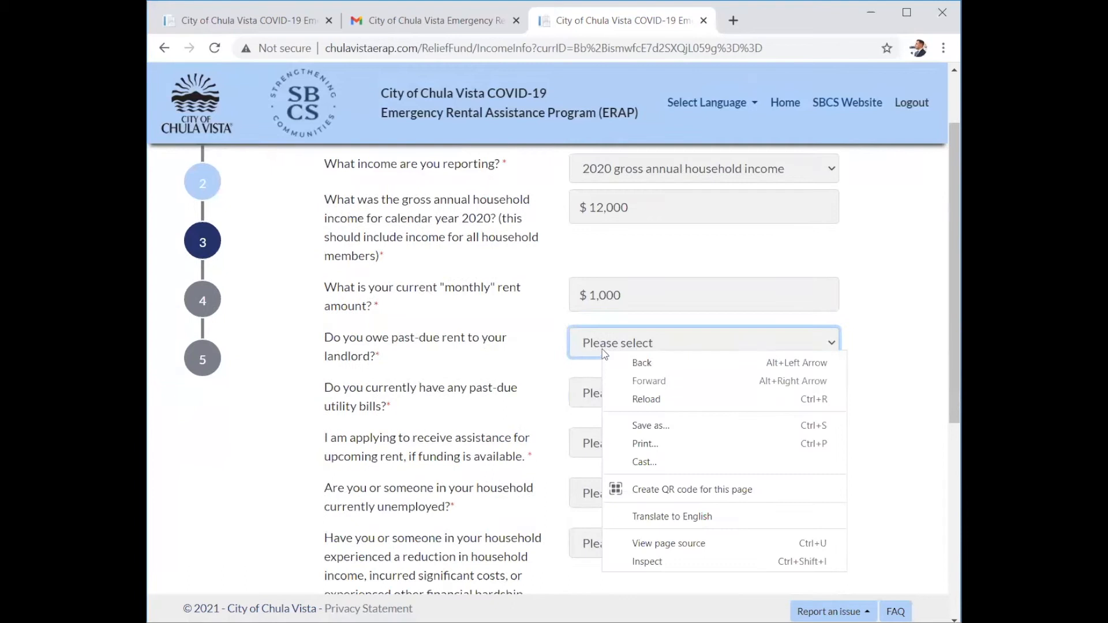
click(603, 349)
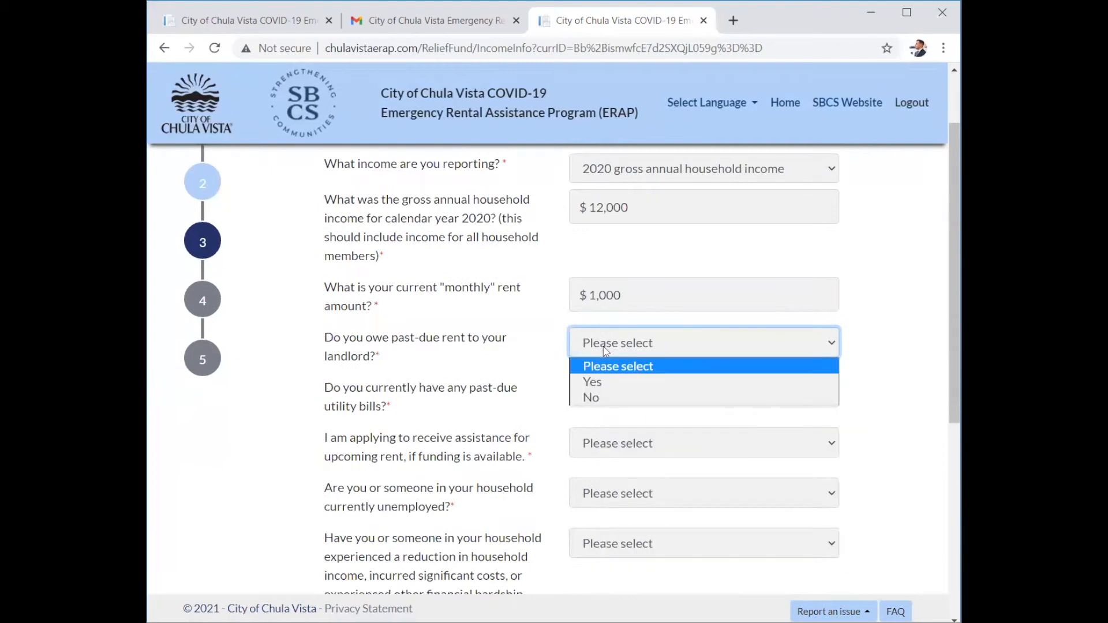
click(591, 382)
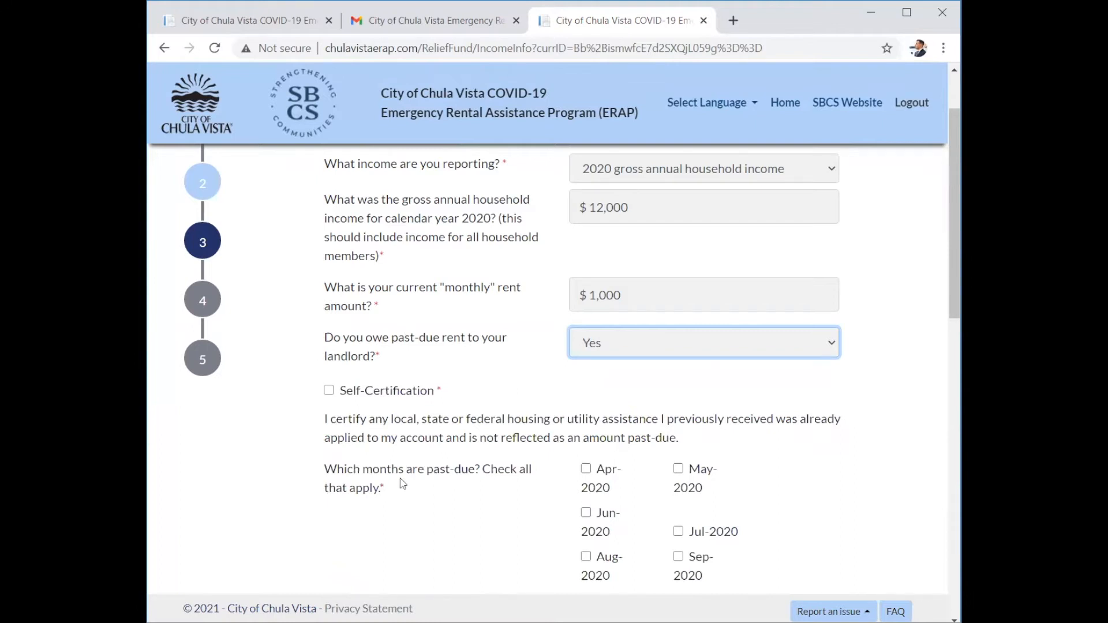
click(716, 434)
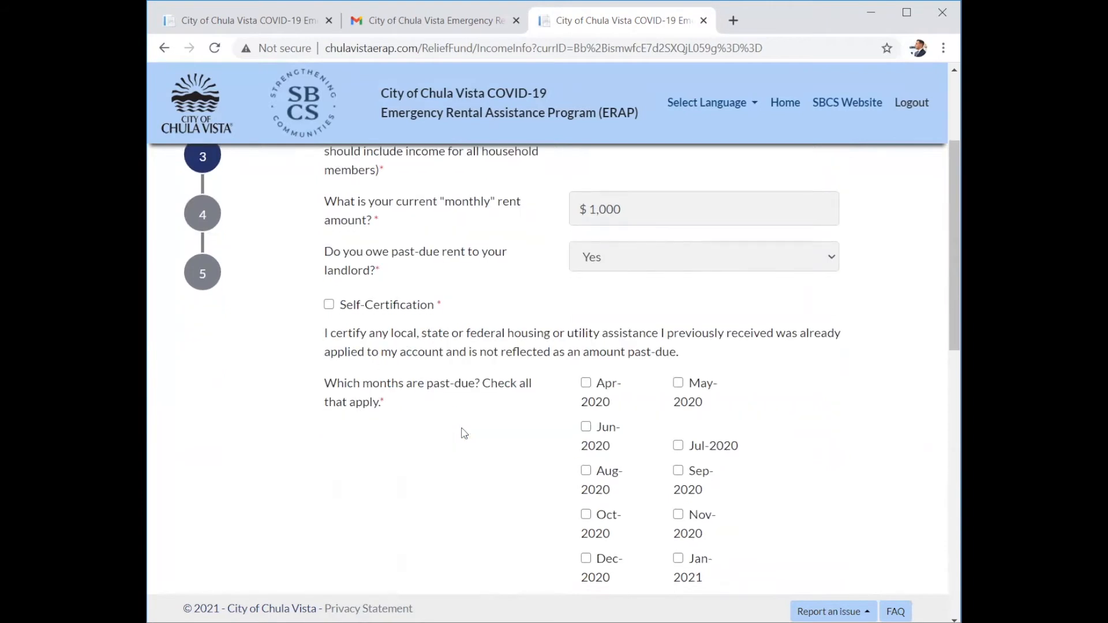
Mark Jan-2021, Feb-2021 and Mar-2021 as past-due rent months.
scroll(464, 433, down, 1)
scroll(464, 433, down, 2)
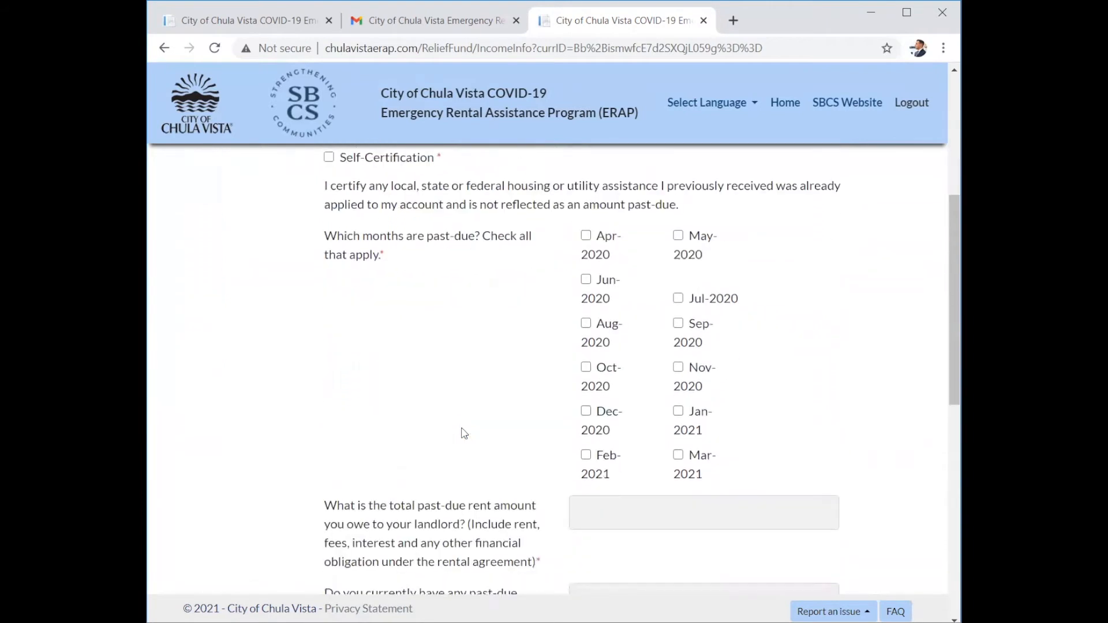
click(678, 411)
click(586, 454)
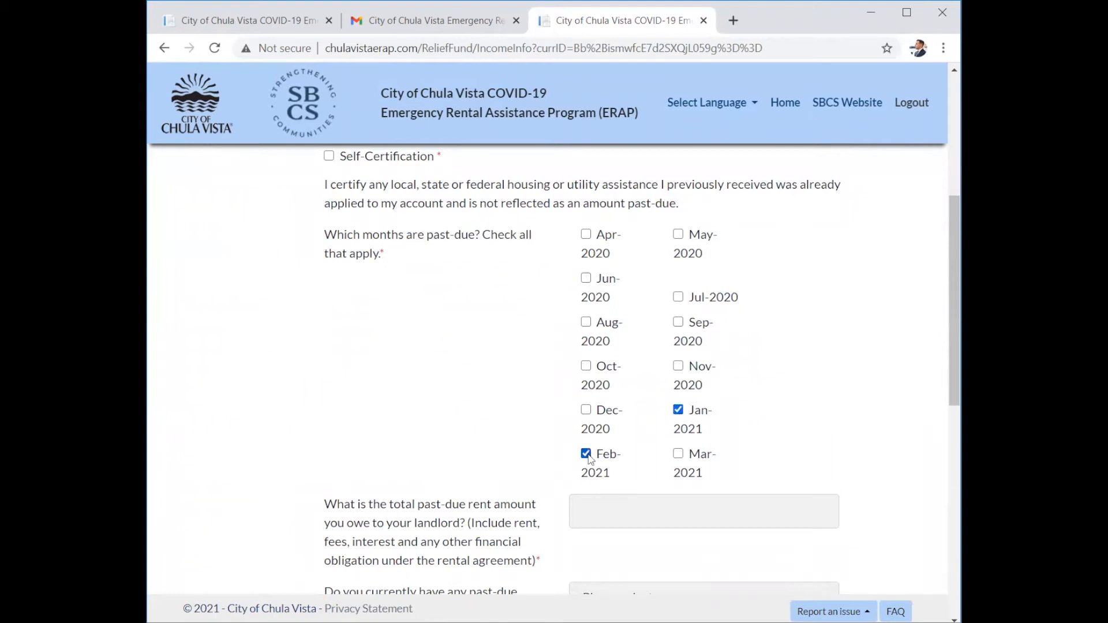
click(678, 454)
Enter the total past-due rent owed to the landlord.
scroll(508, 466, down, 2)
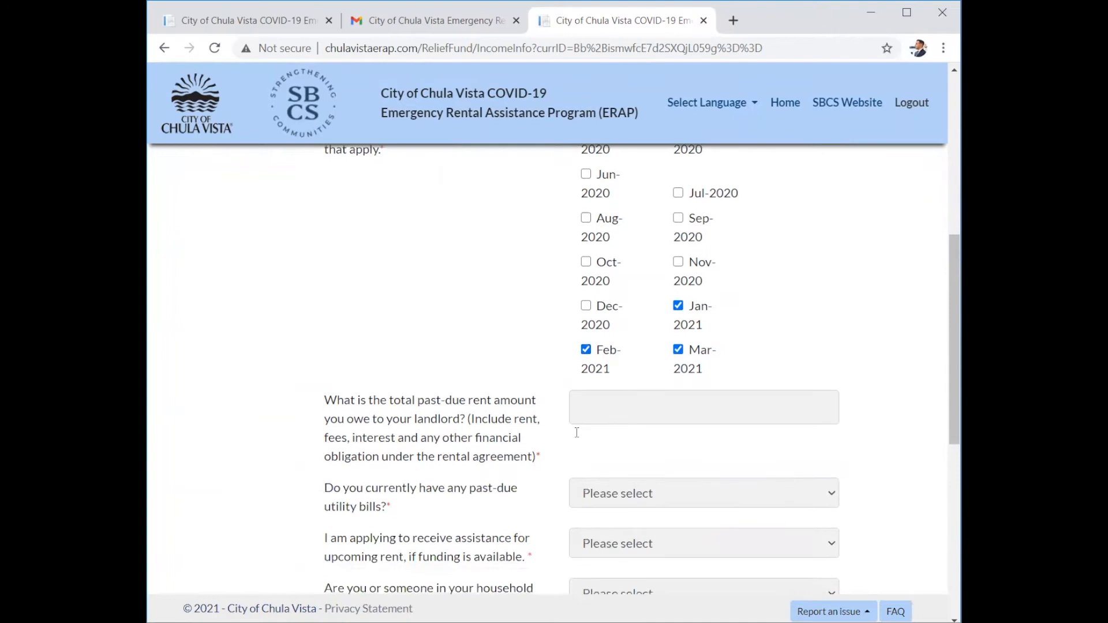
click(602, 413)
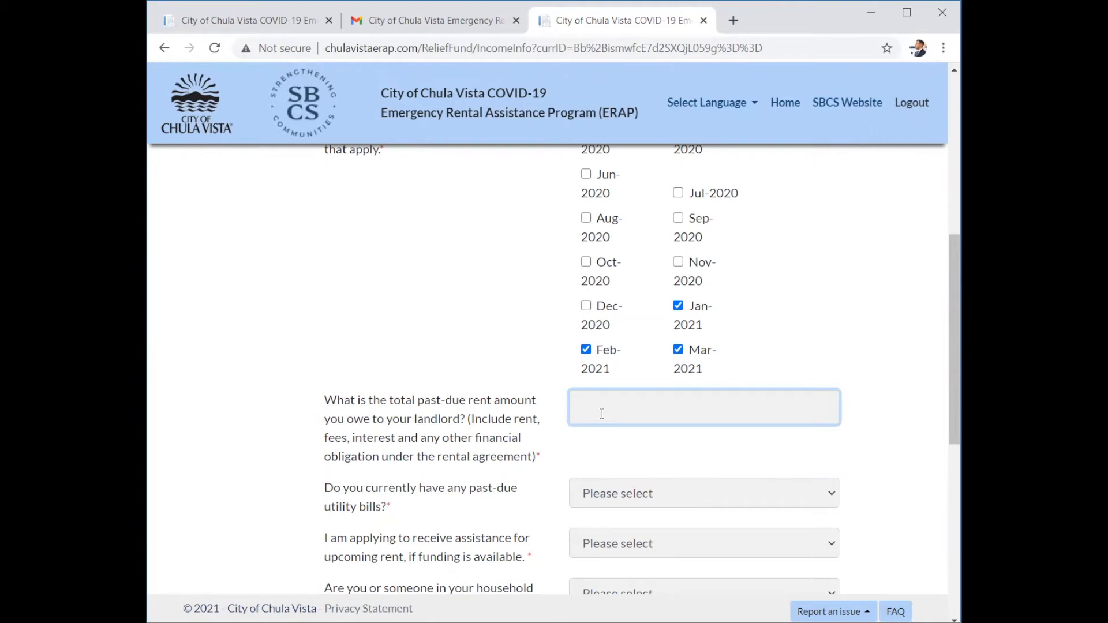
text(4000)
scroll(458, 320, up, 5)
scroll(460, 330, down, 7)
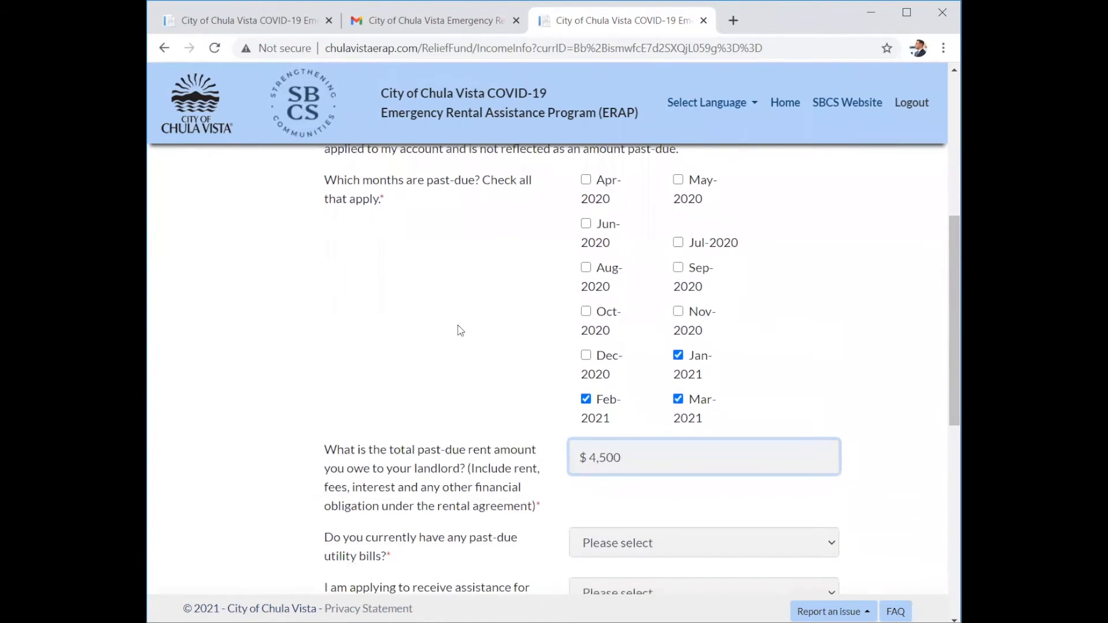
scroll(460, 330, down, 2)
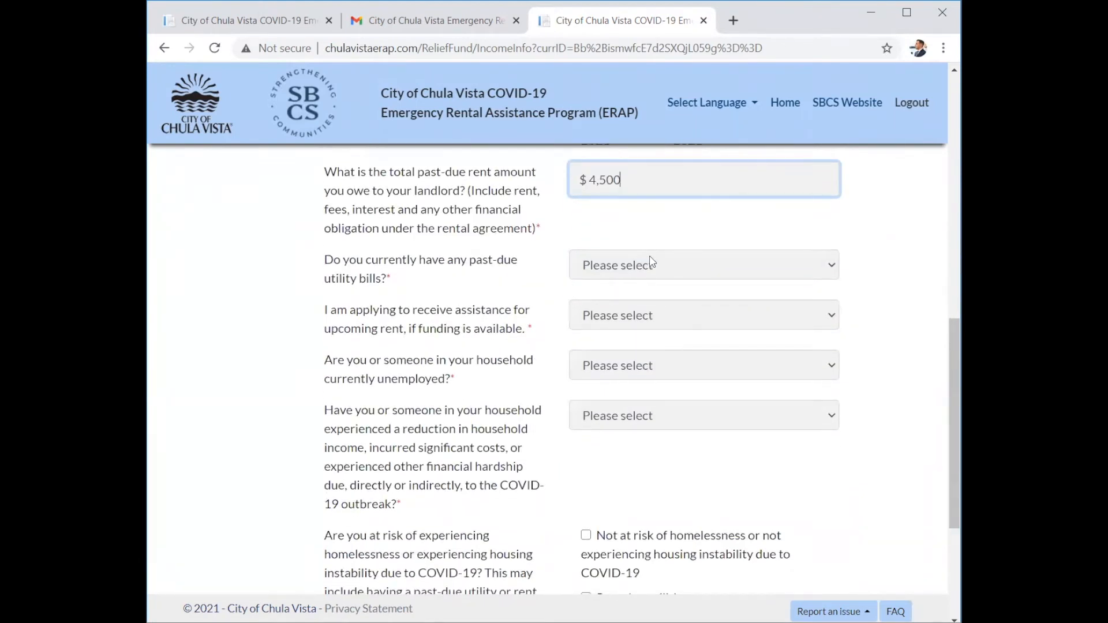
Answer Yes to past-due utility bills, listing gas and electric at $300 over 3 months.
click(640, 274)
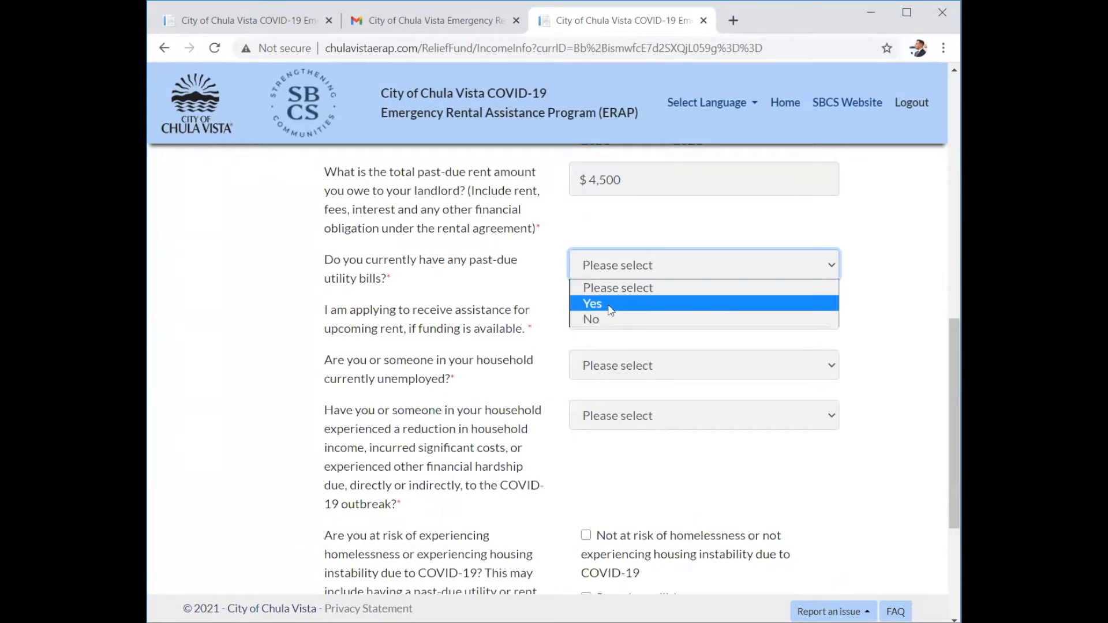
click(609, 310)
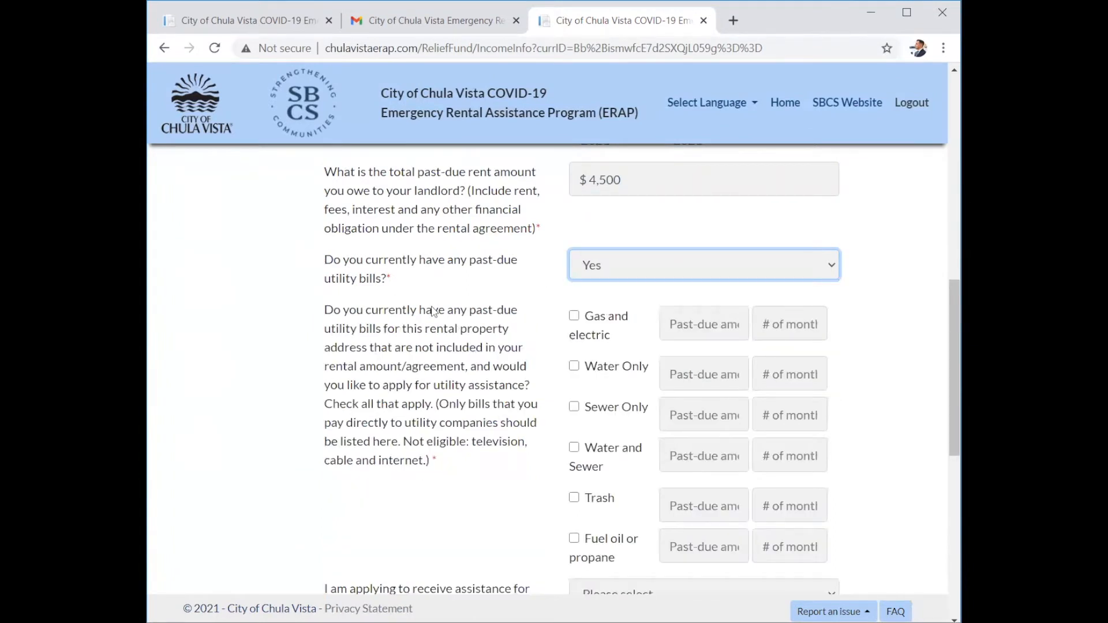
click(574, 316)
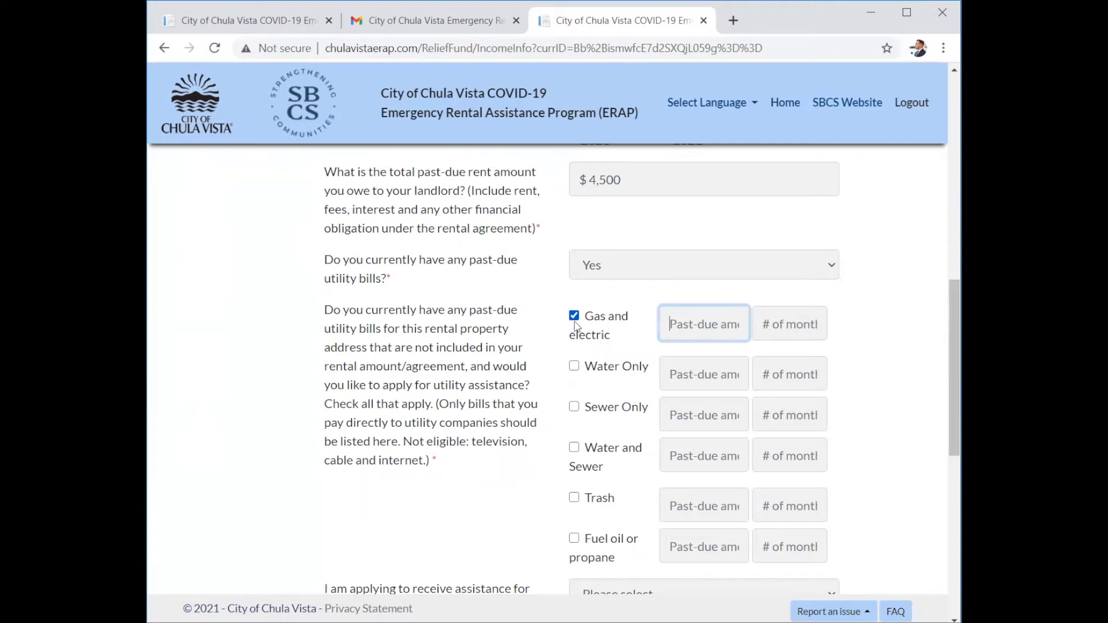
text(300)
click(768, 323)
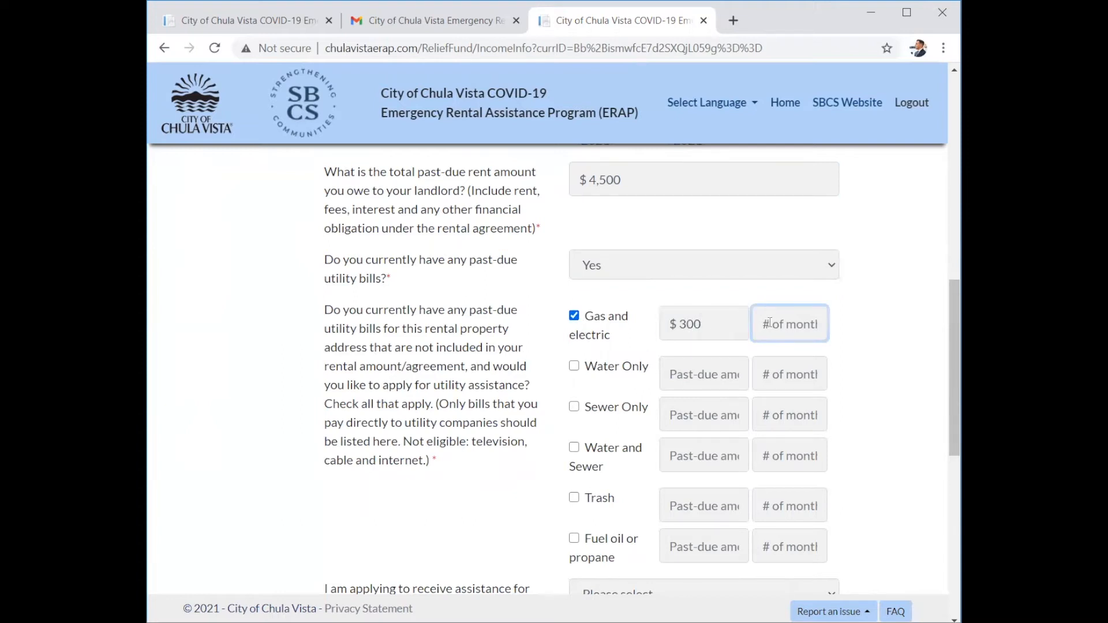
text(3)
click(503, 321)
scroll(503, 321, down, 4)
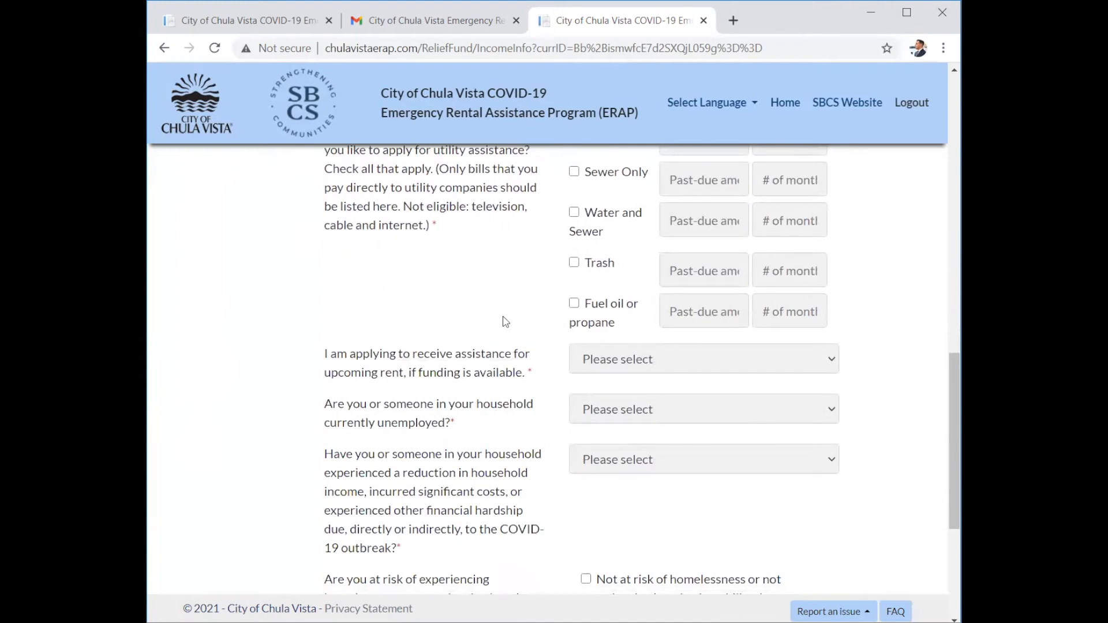
Answer Yes for upcoming rent assistance, current unemployment, and unemployment lasting 90+ days.
click(574, 359)
click(600, 398)
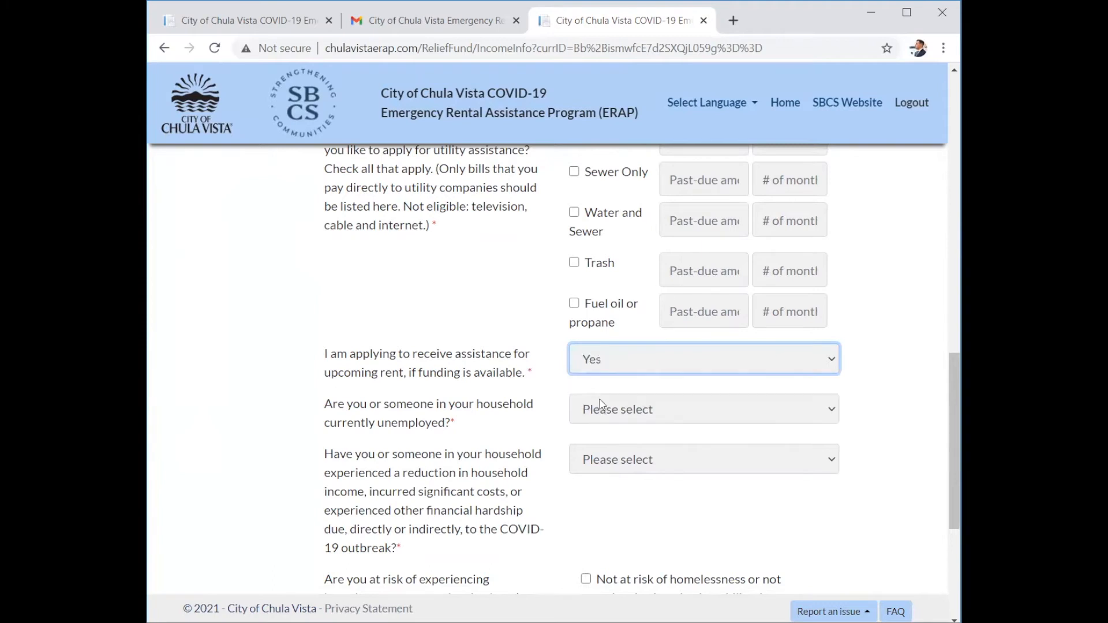
click(468, 414)
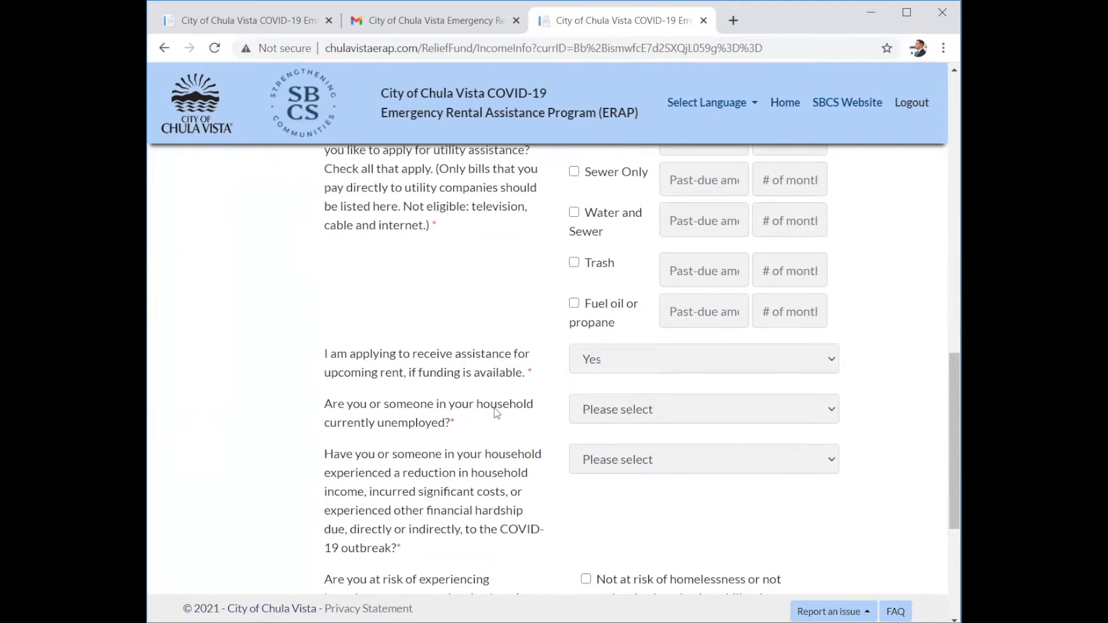
click(597, 410)
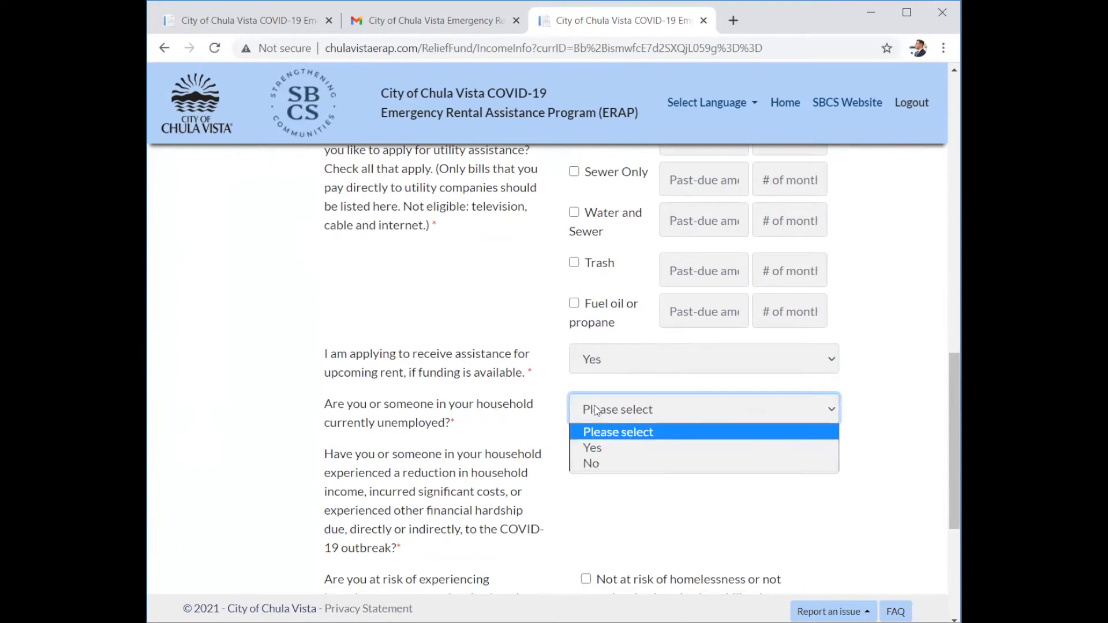
click(601, 451)
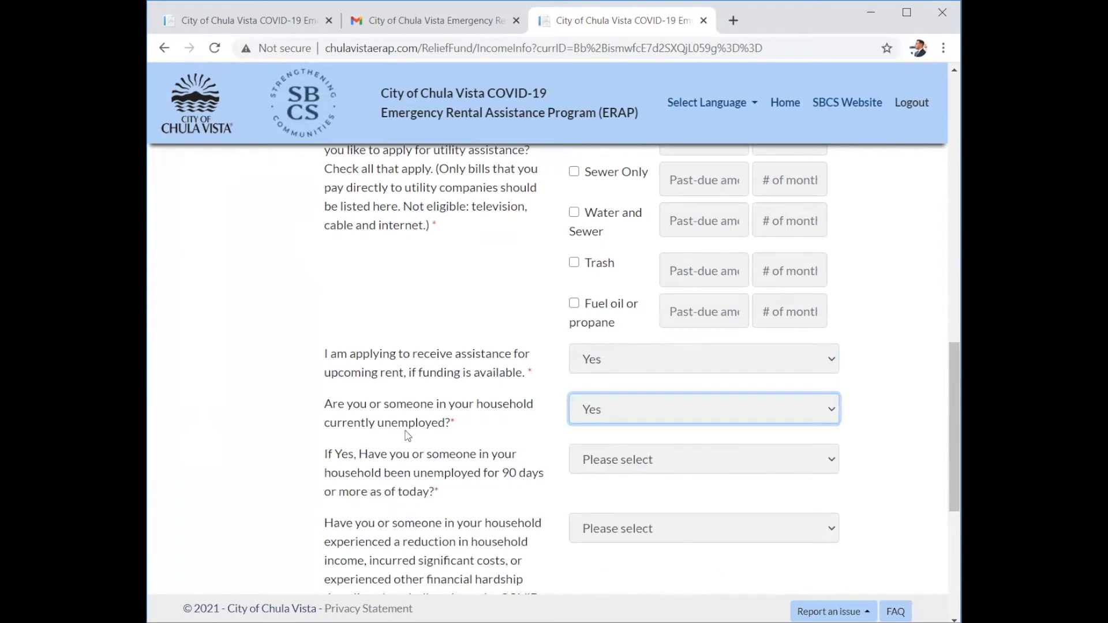
scroll(407, 435, down, 2)
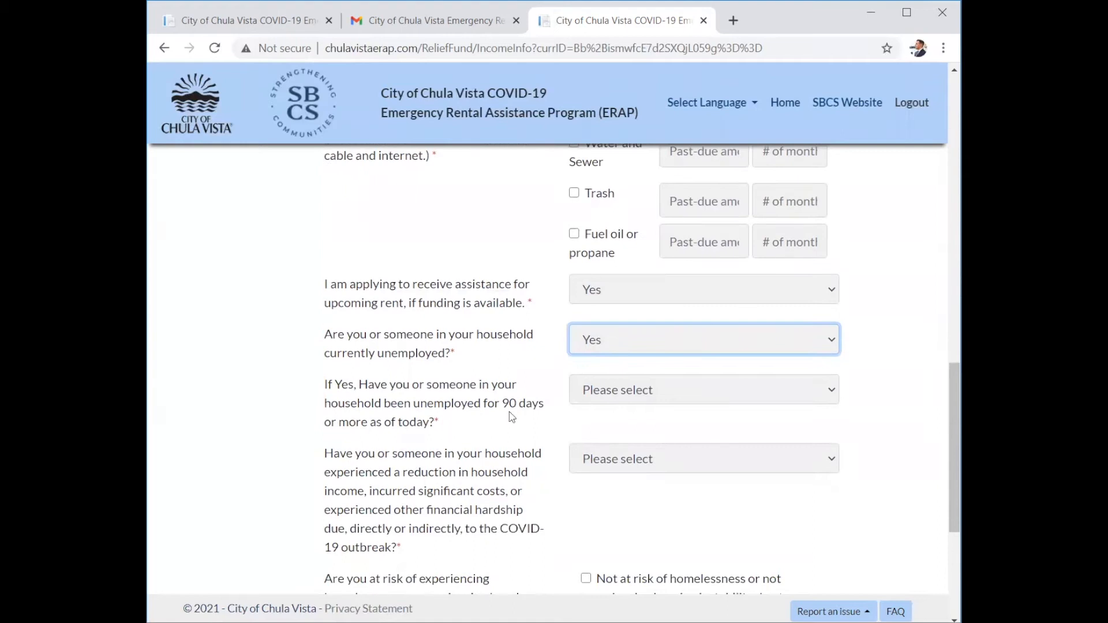
click(509, 411)
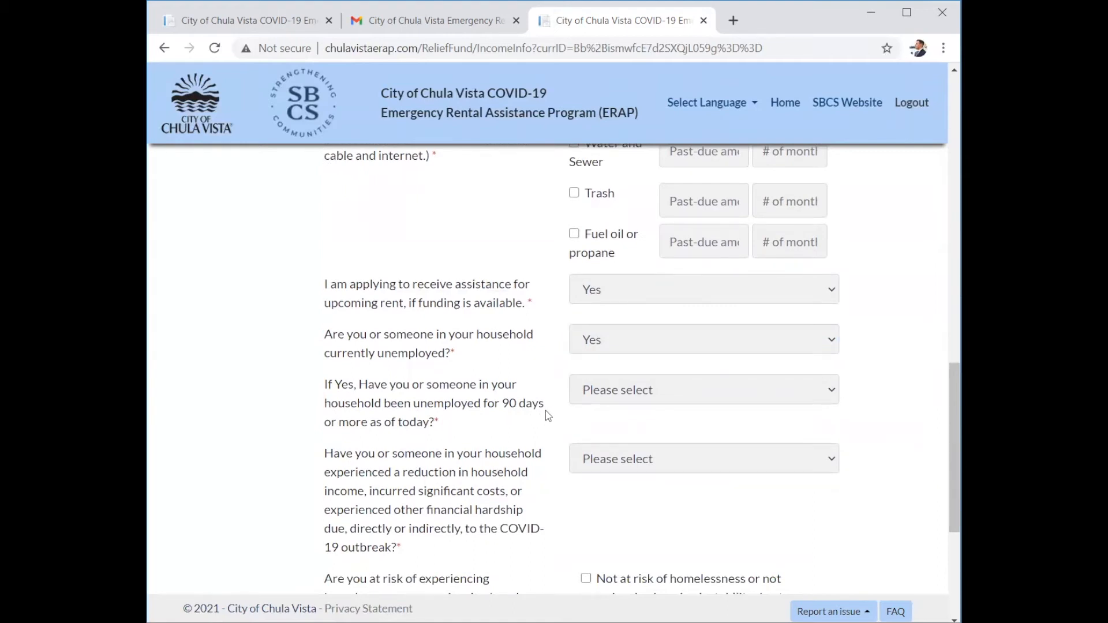
click(618, 389)
click(600, 430)
click(512, 414)
scroll(409, 416, down, 2)
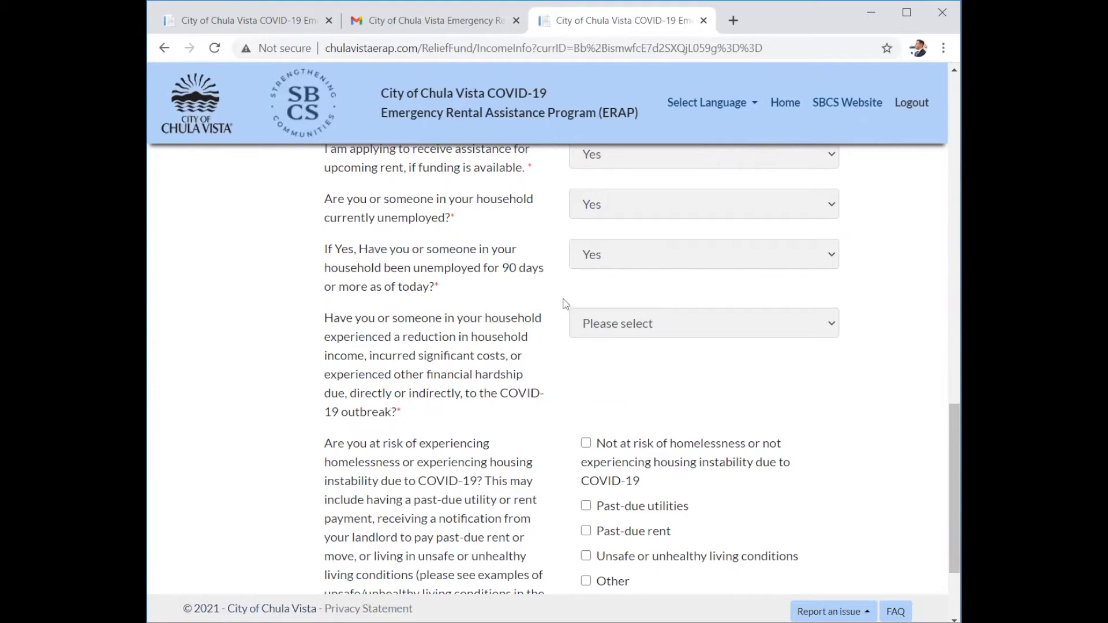
Answer Yes to COVID-19 financial hardship and pick loss of income due to COVID-19 sickness.
click(610, 334)
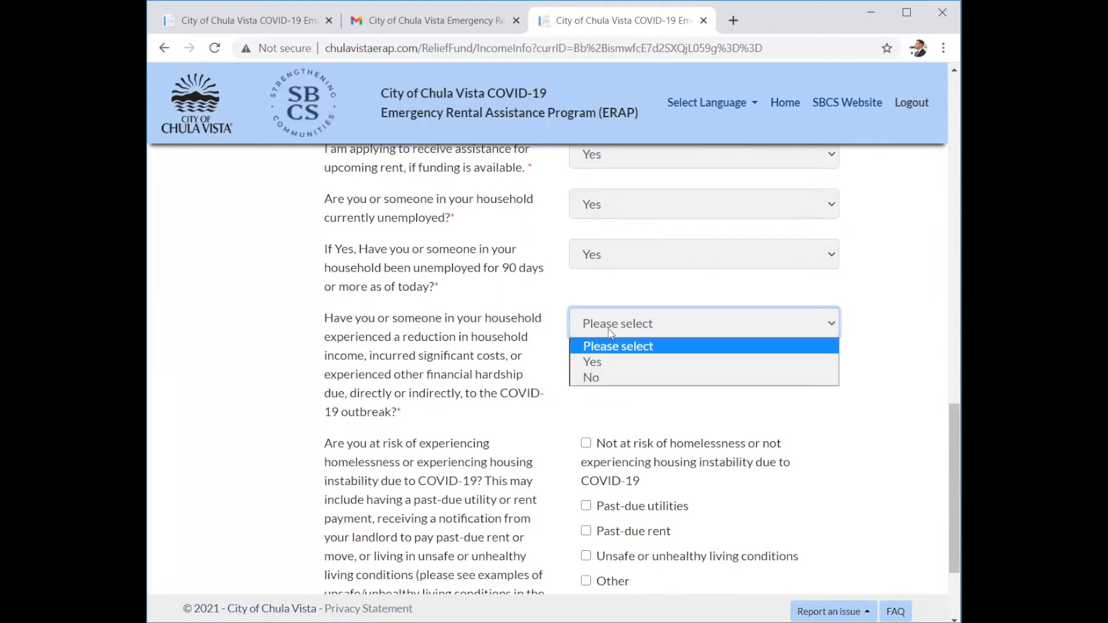
click(596, 363)
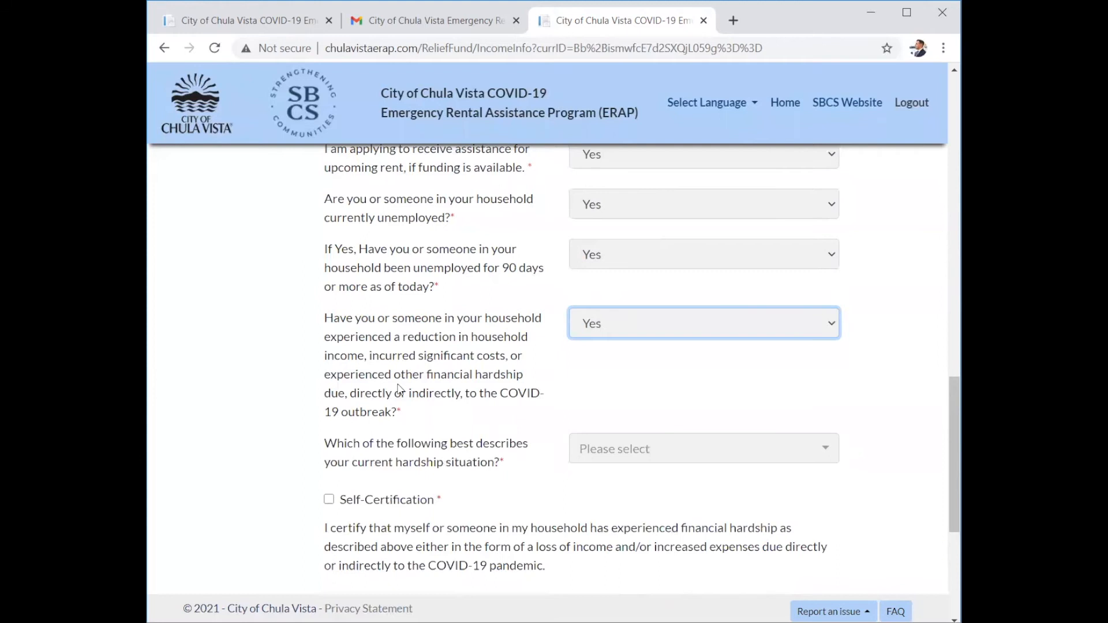
scroll(398, 390, down, 1)
click(586, 384)
right_click(587, 385)
click(575, 376)
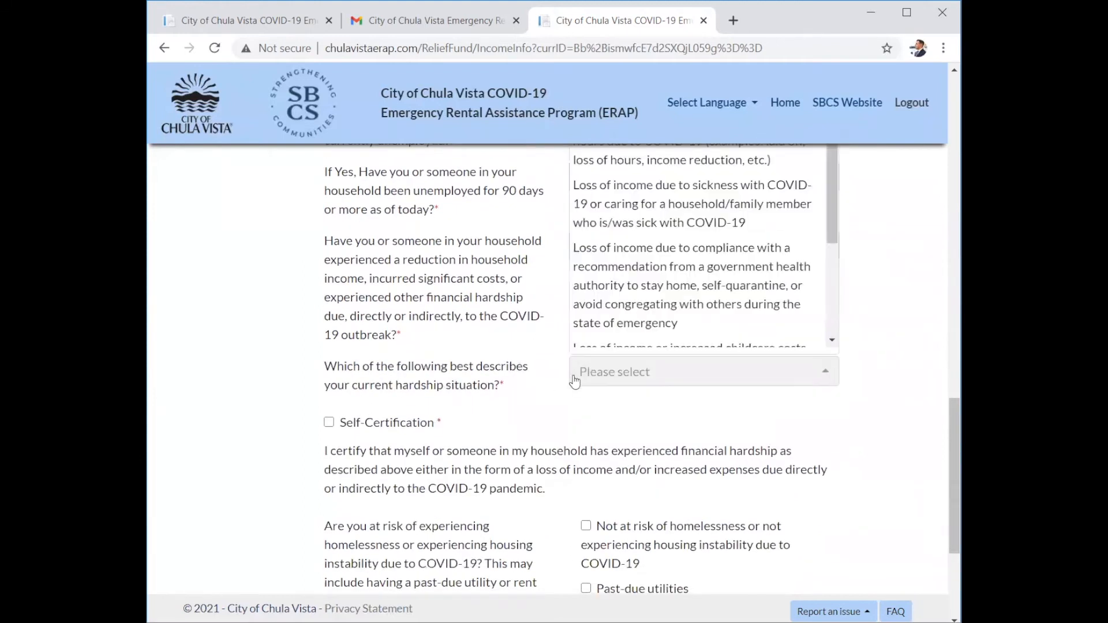
scroll(664, 202, up, 2)
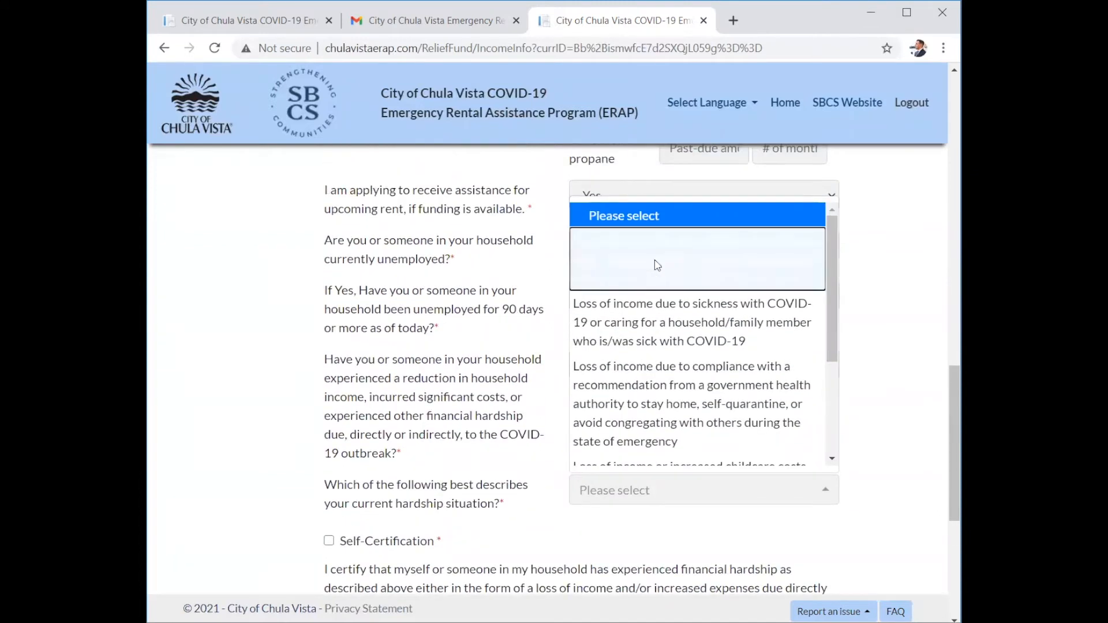
right_click(655, 259)
click(591, 326)
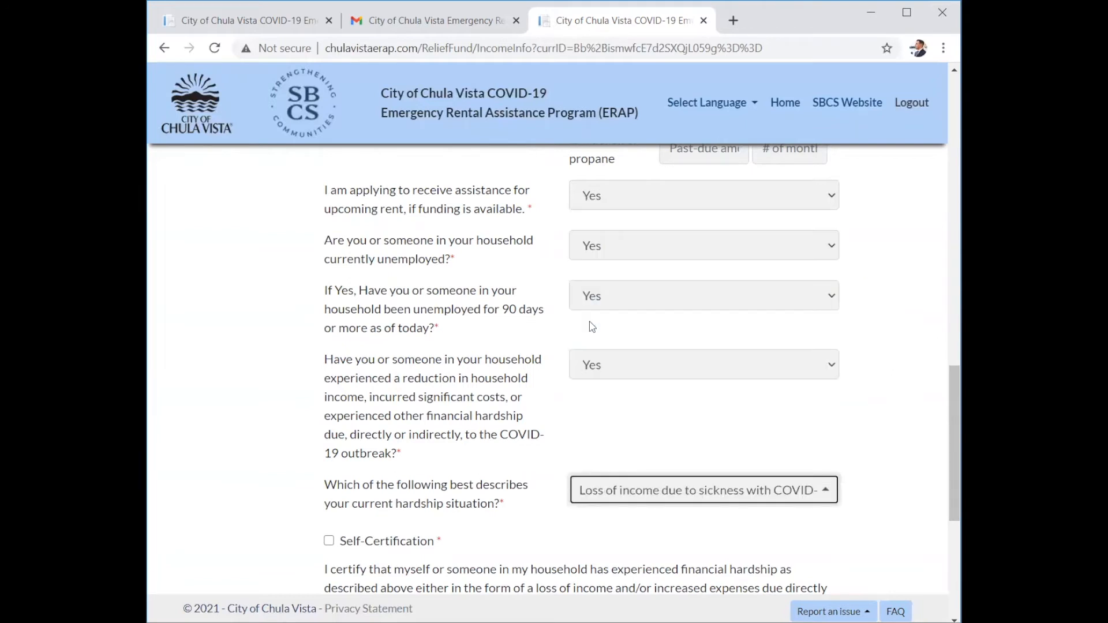
Change the current hardship situation to increased medical expenses caused by COVID-19.
click(623, 494)
scroll(643, 374, down, 1)
scroll(642, 374, down, 1)
scroll(642, 373, down, 1)
scroll(642, 374, down, 3)
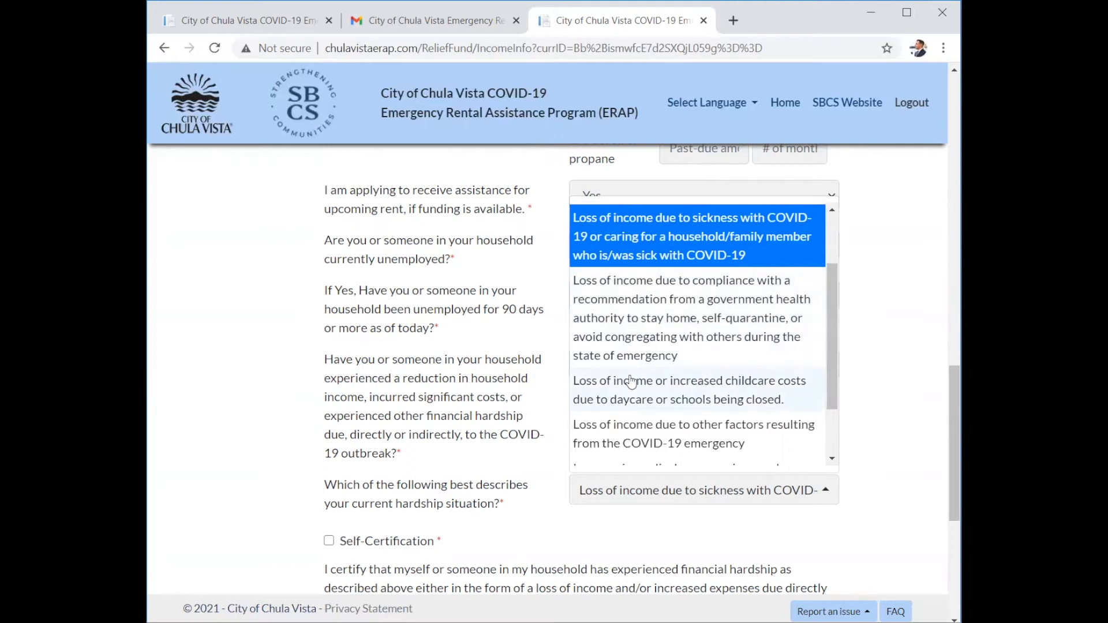
scroll(630, 380, down, 1)
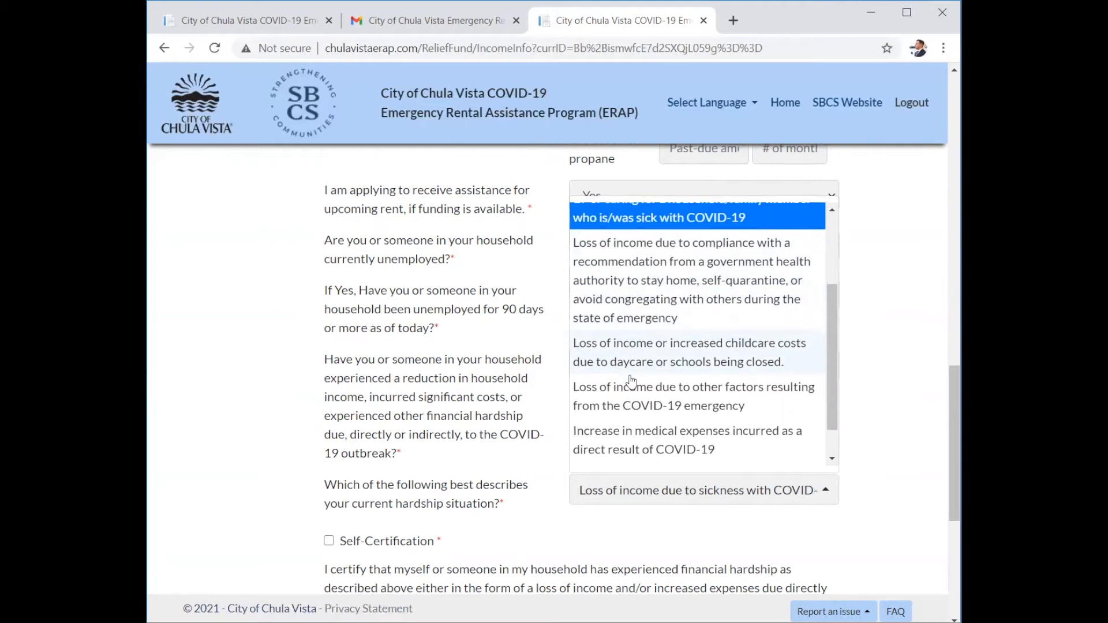
click(613, 404)
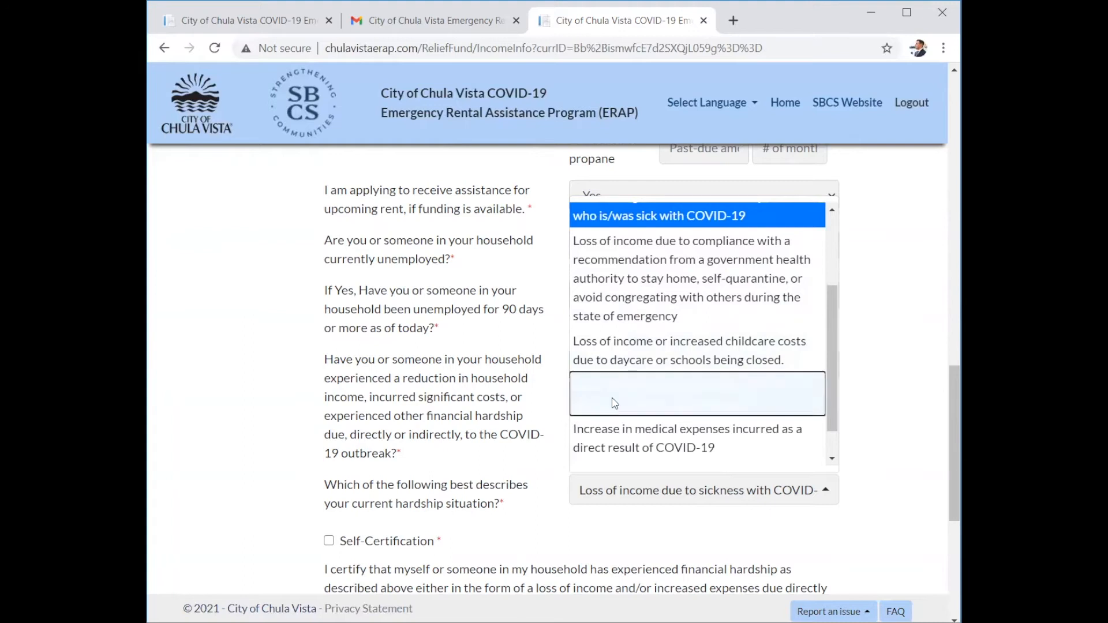
click(629, 496)
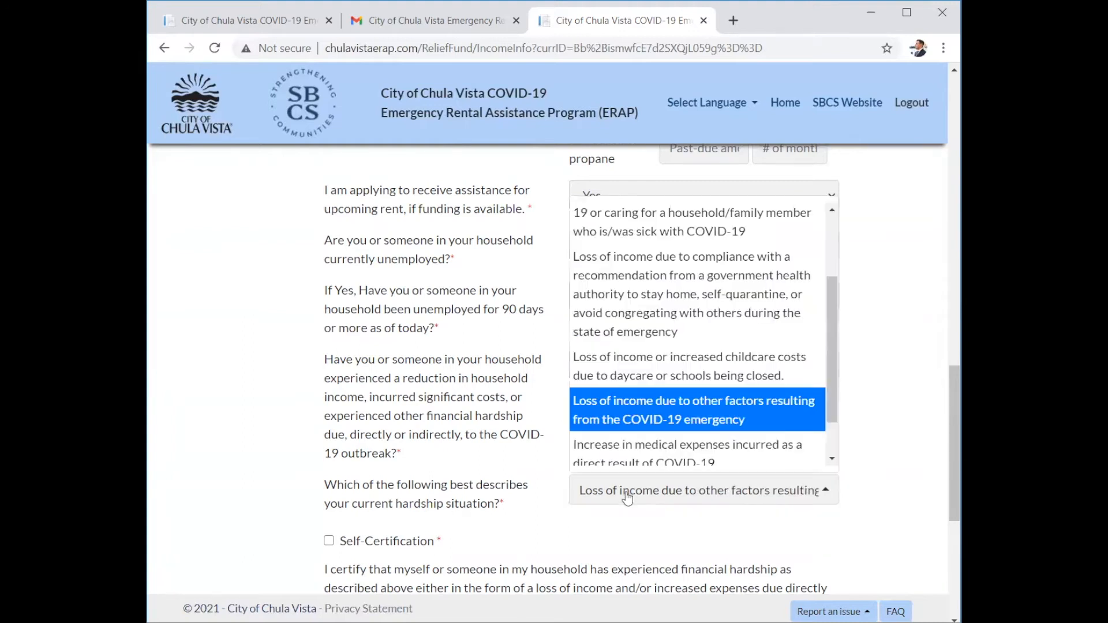
scroll(633, 462, down, 1)
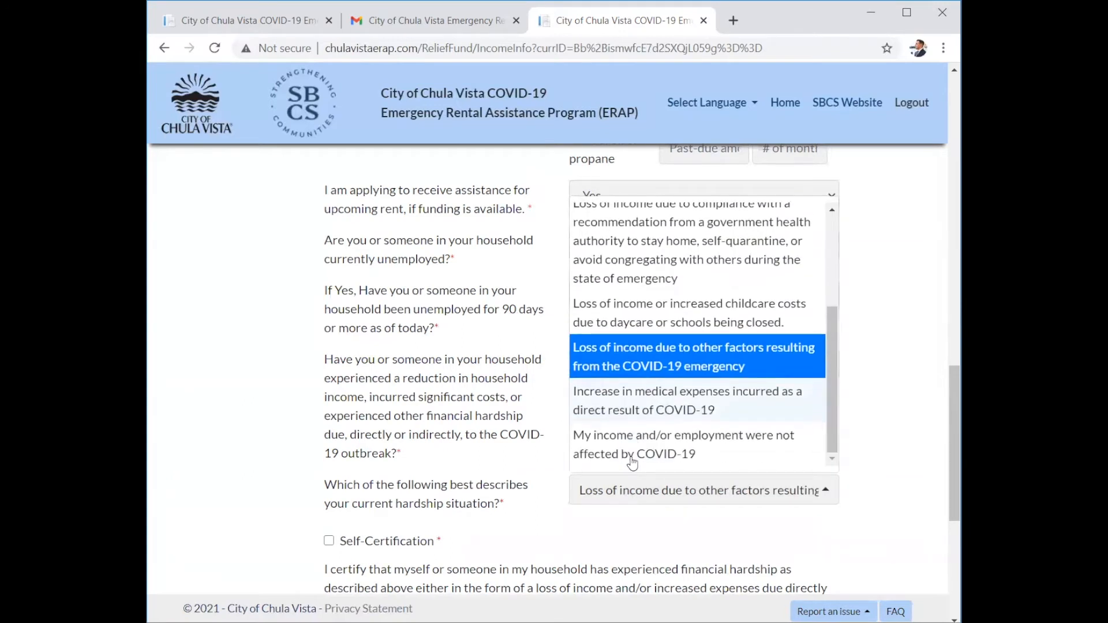
click(659, 410)
scroll(388, 392, down, 2)
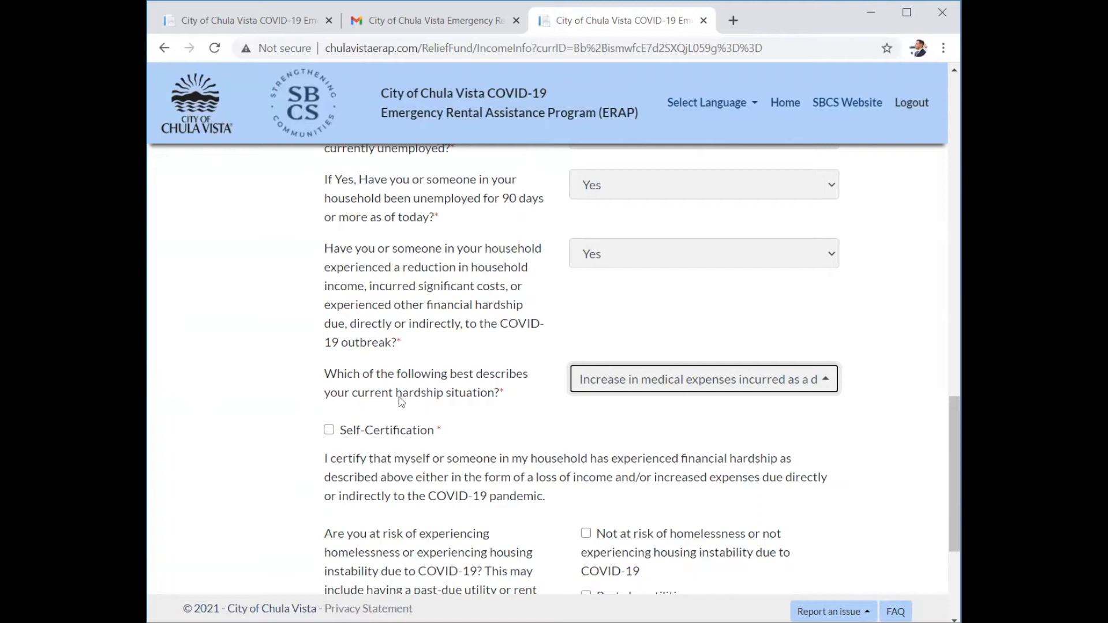
Self-certify the financial hardship, mark past-due rent as the housing risk, and attempt Save & Next.
click(329, 430)
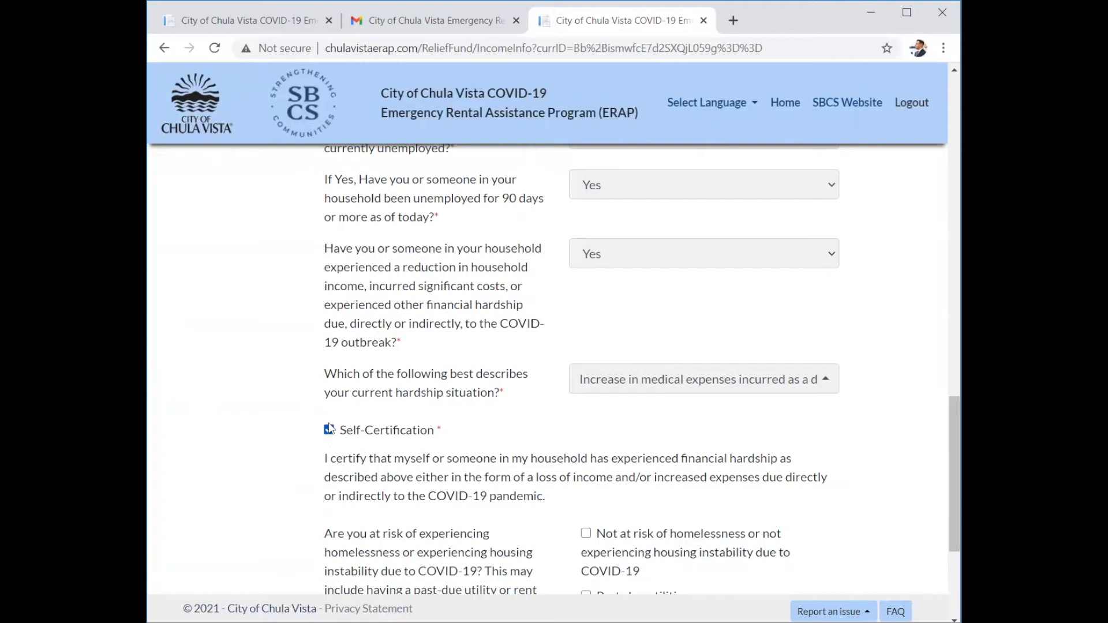
scroll(269, 462, down, 3)
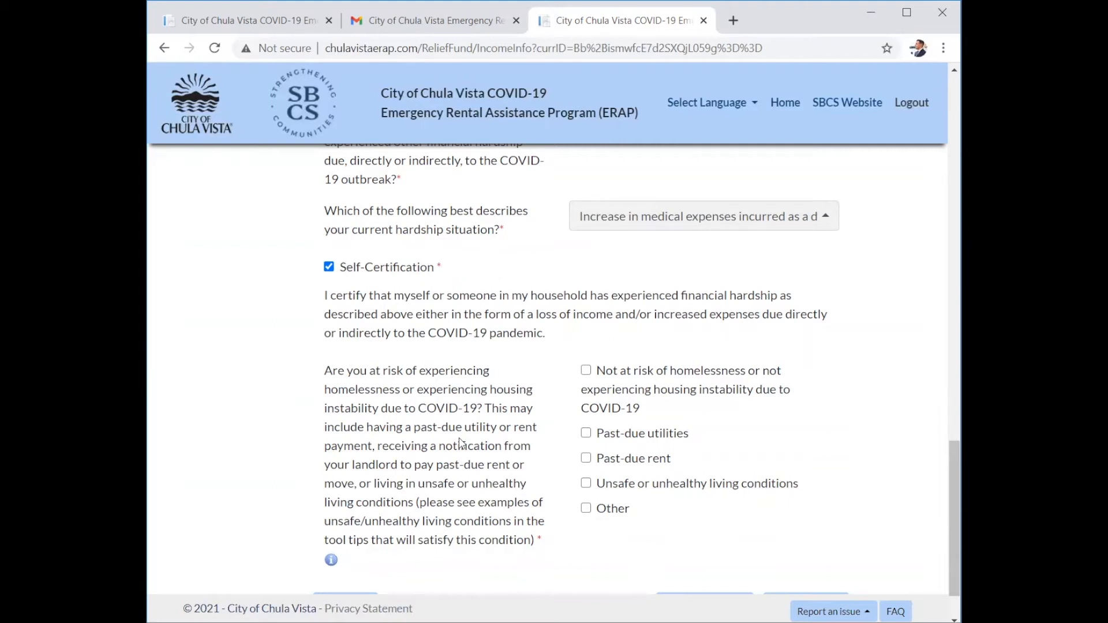
click(586, 458)
scroll(606, 462, down, 1)
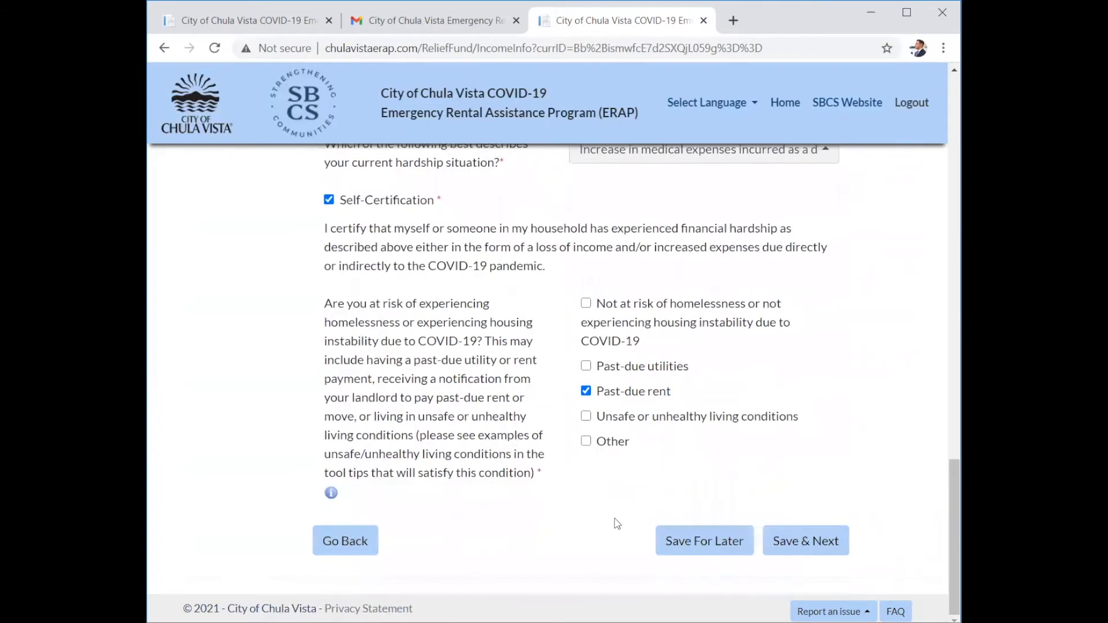
click(842, 551)
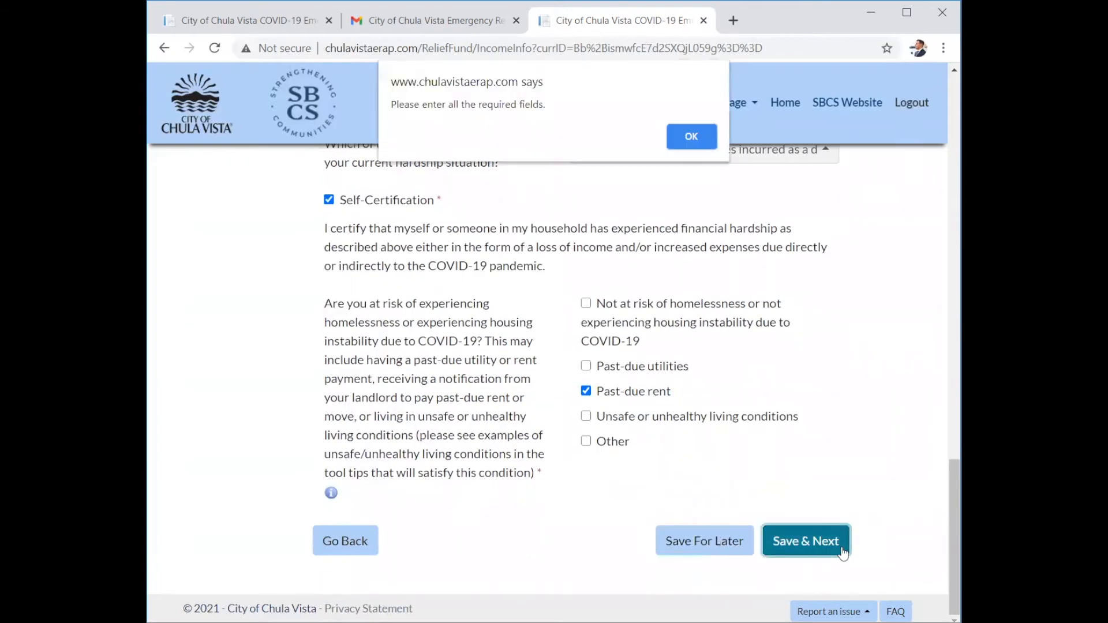
Dismiss the alert, certify prior assistance isn't counted as past-due, and save Step Three.
click(695, 132)
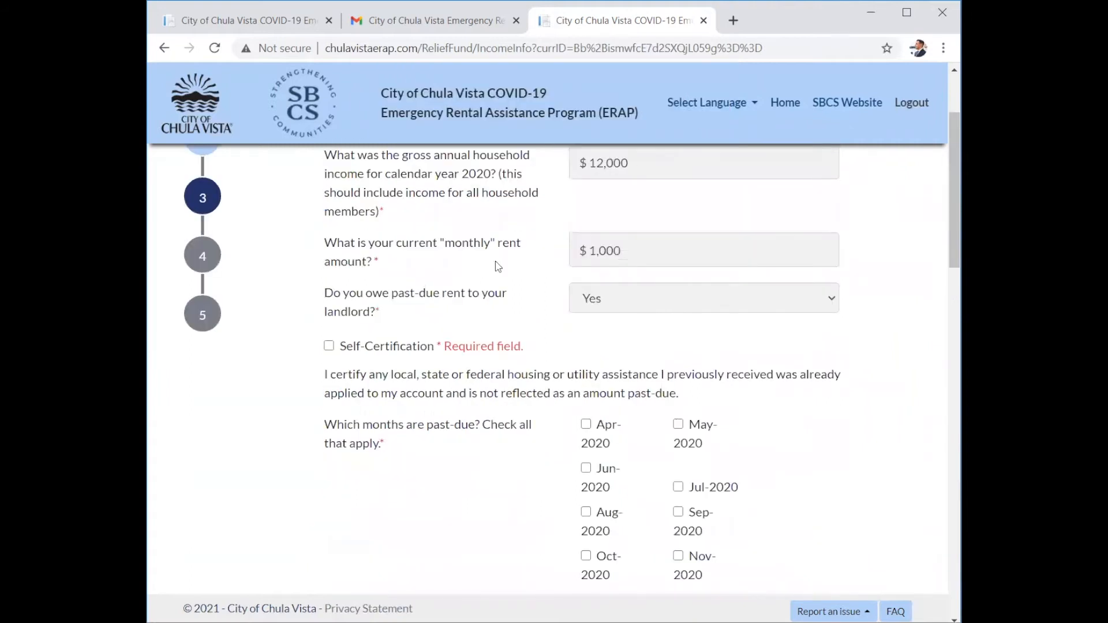
click(328, 346)
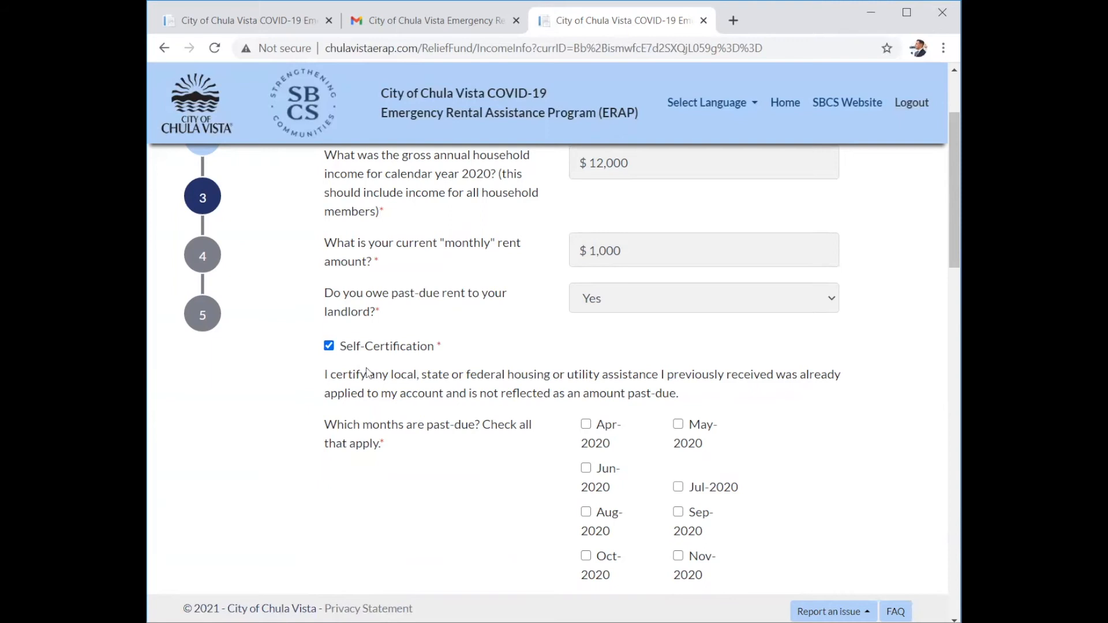
scroll(367, 373, down, 10)
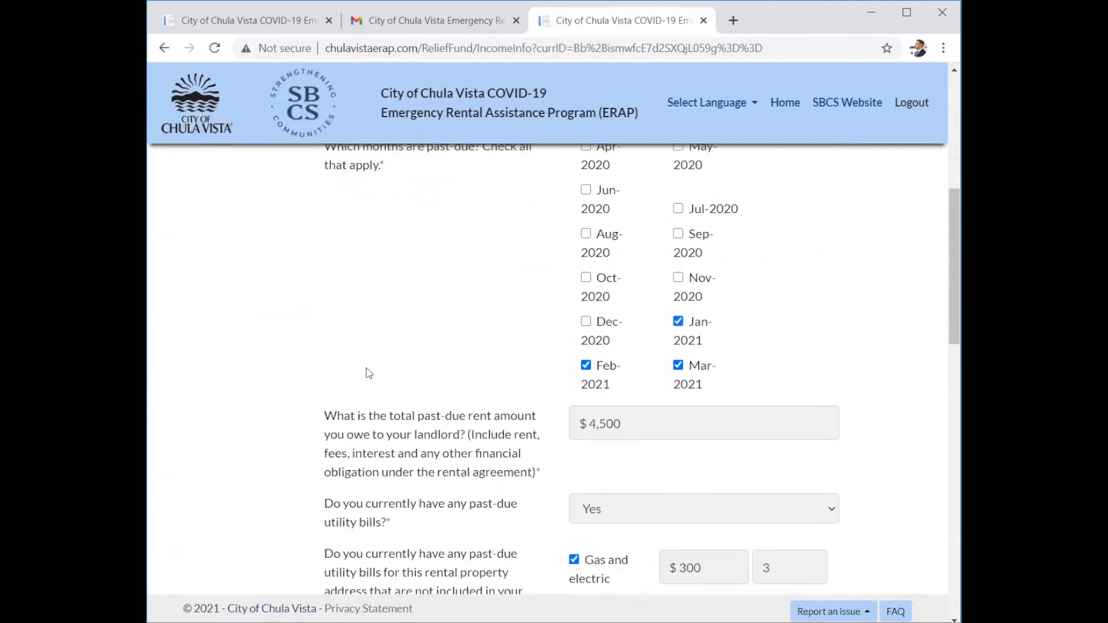
scroll(368, 373, down, 10)
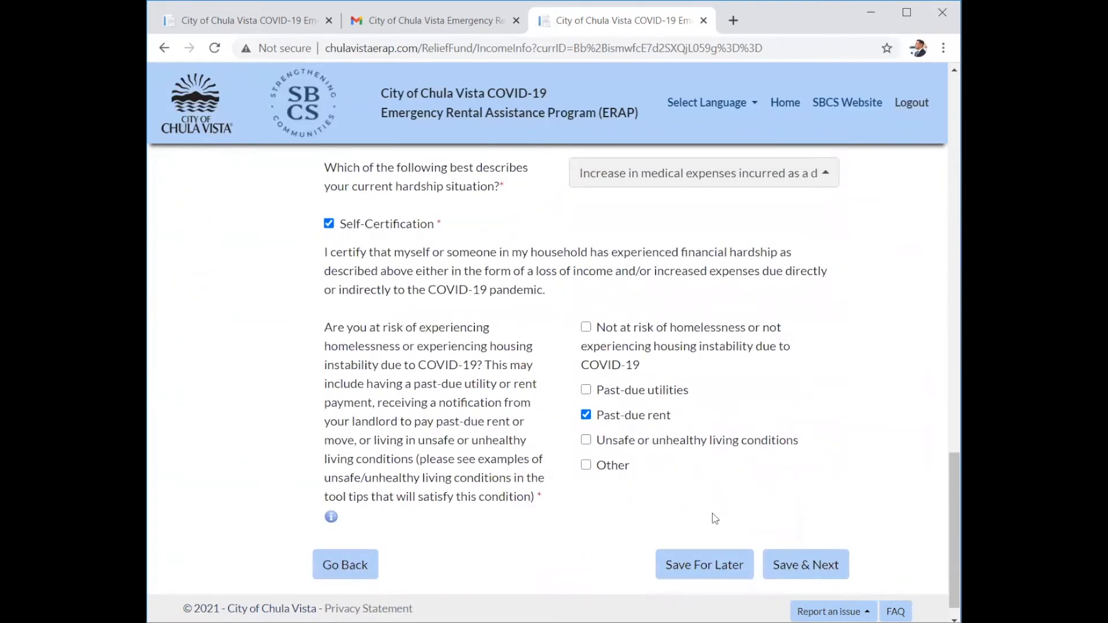
click(787, 571)
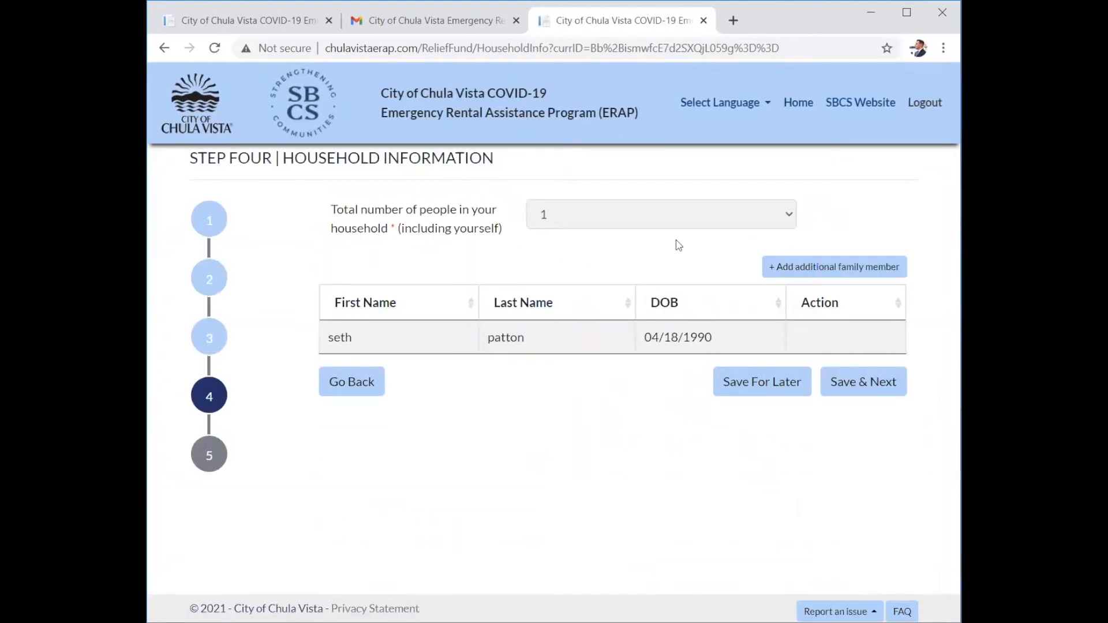
click(749, 215)
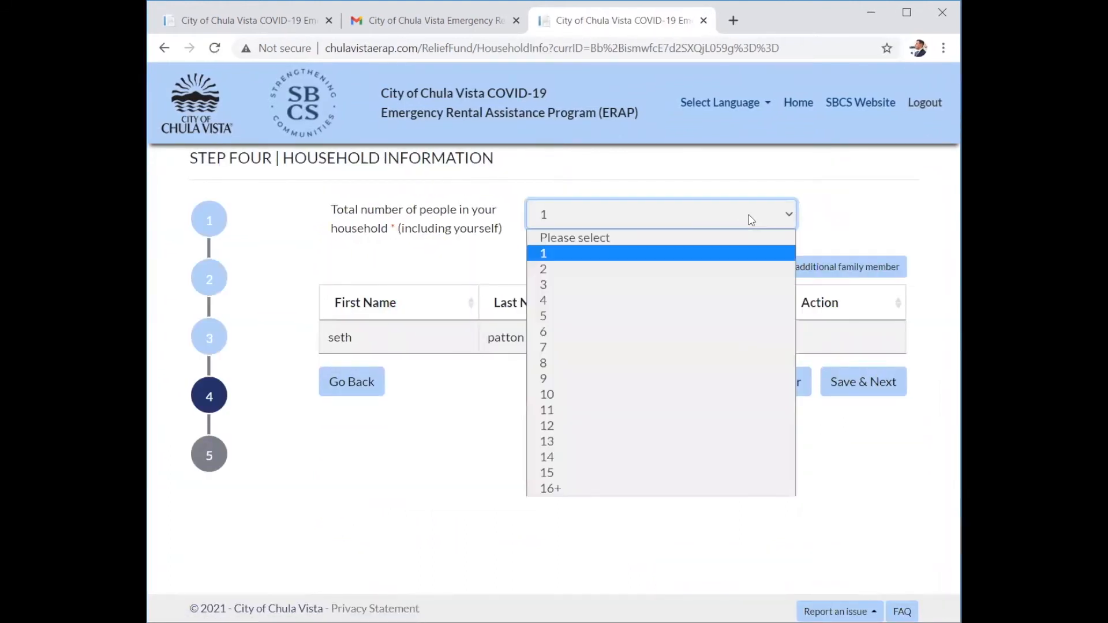
click(629, 269)
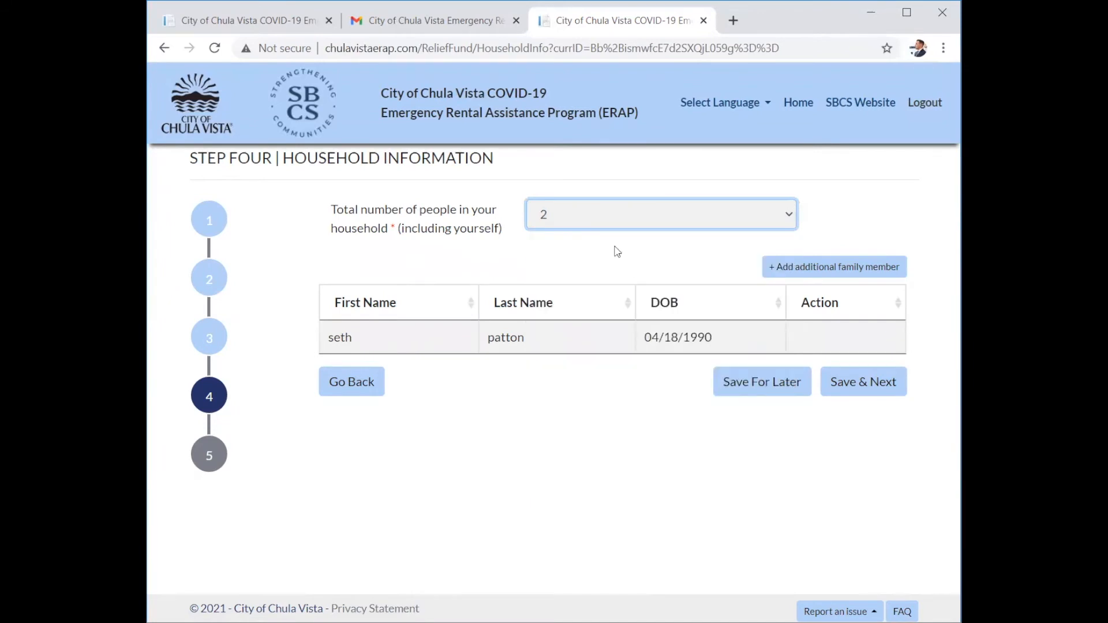
click(793, 268)
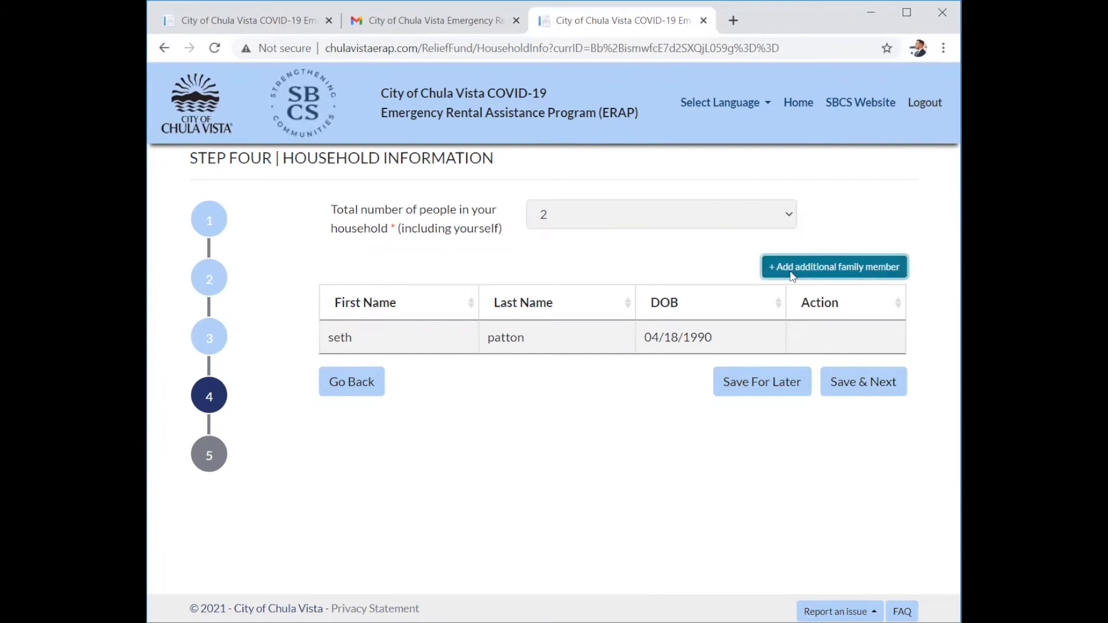
click(527, 305)
text(test)
key(Tab)
text(test)
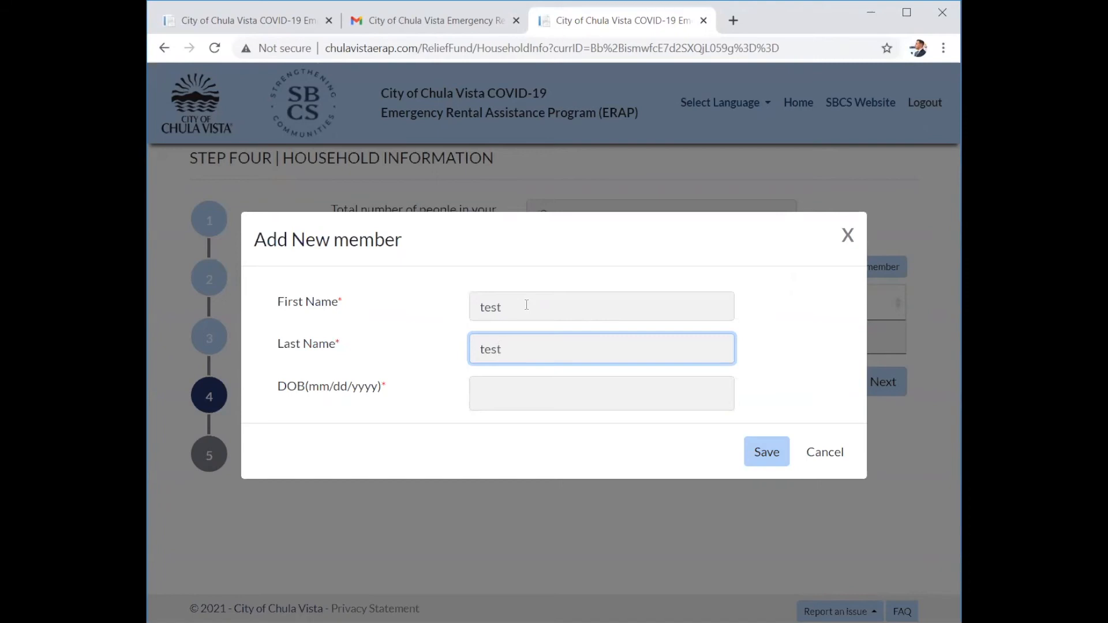
key(Tab)
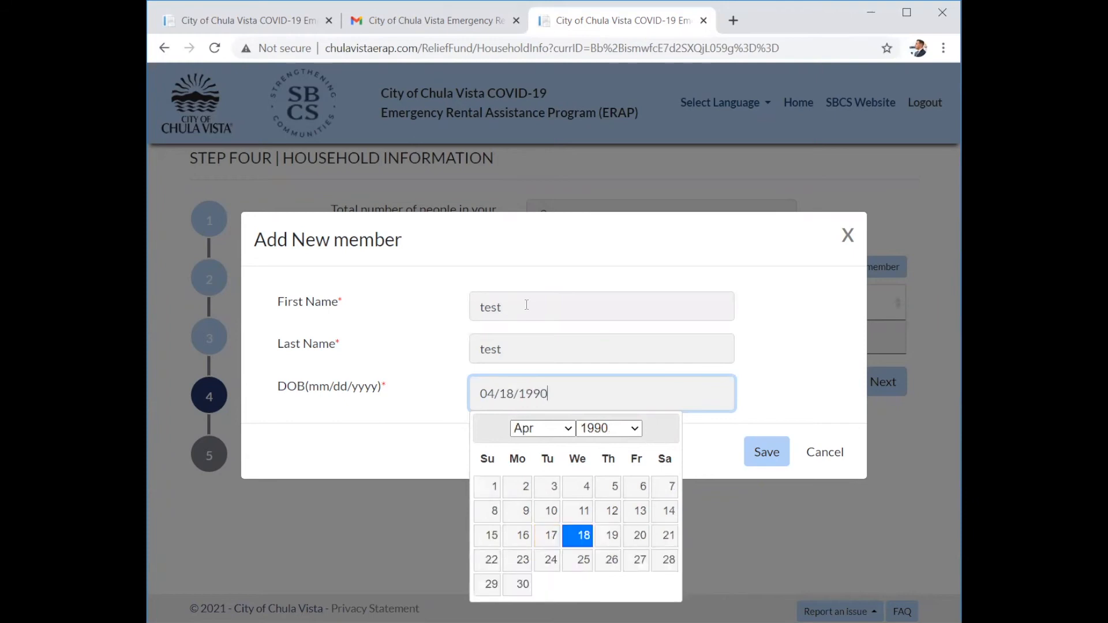
click(766, 451)
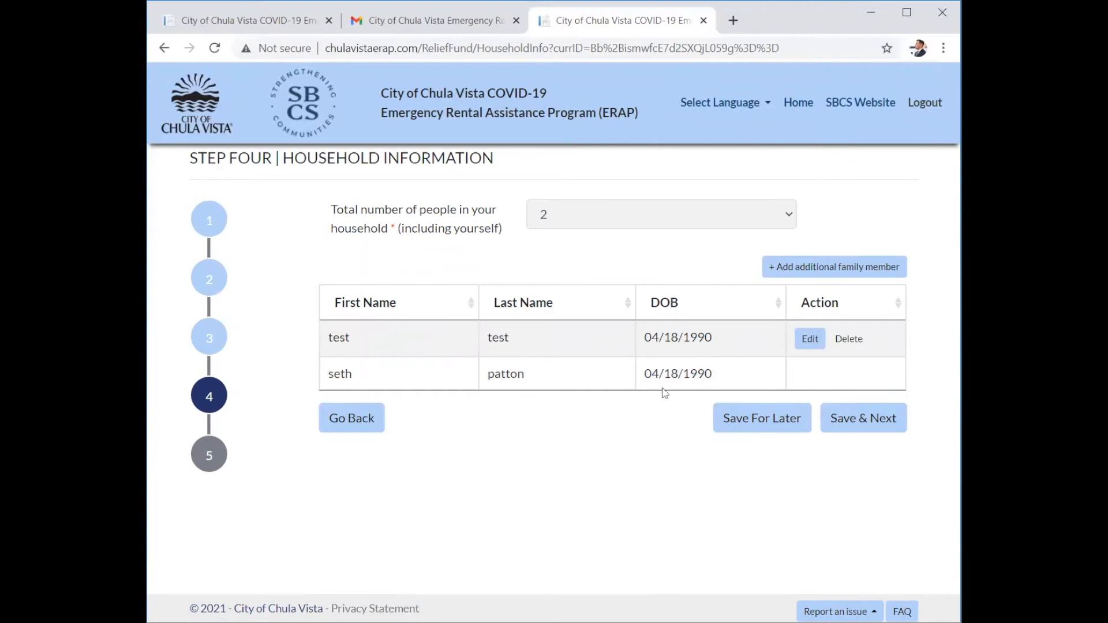
click(840, 421)
Review the Step Five upload instructions and view the identification document type options.
drag(836, 421, 503, 343)
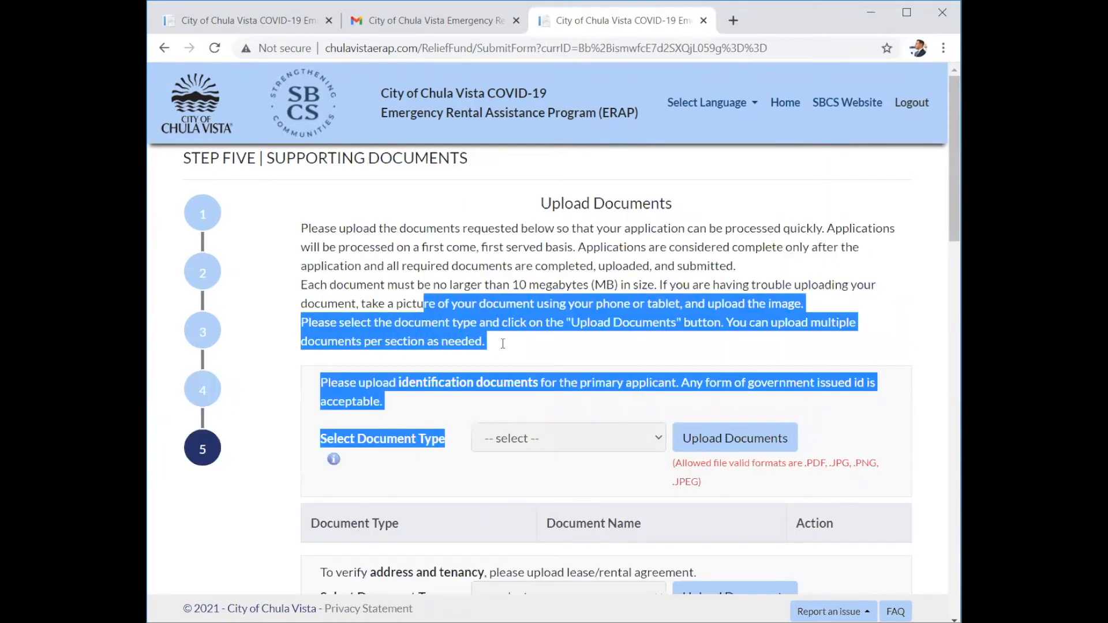
click(333, 247)
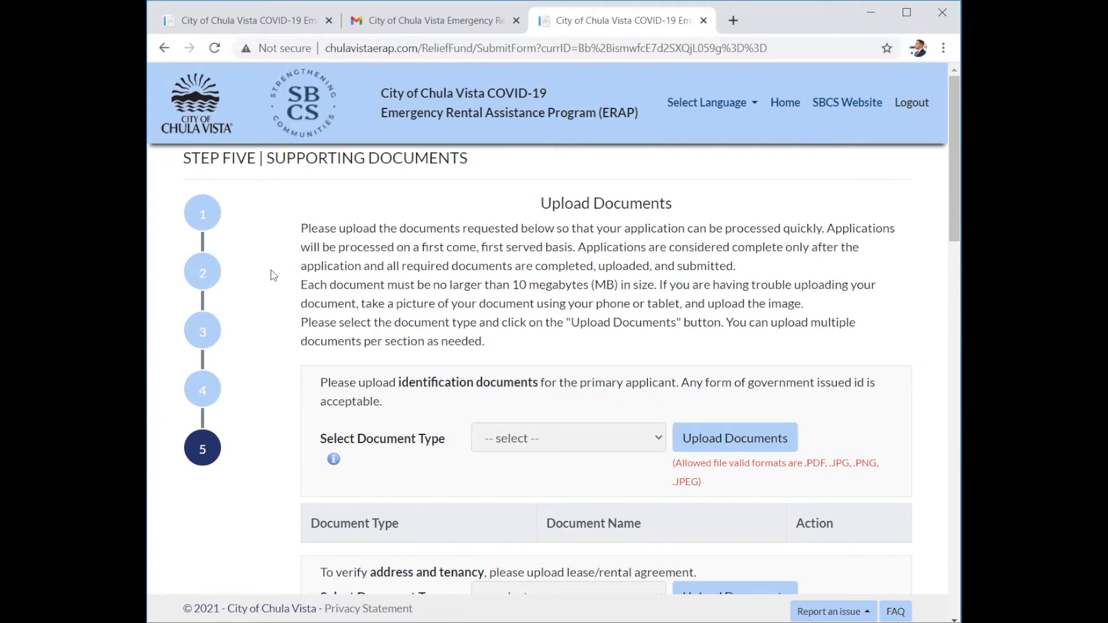
scroll(274, 275, down, 1)
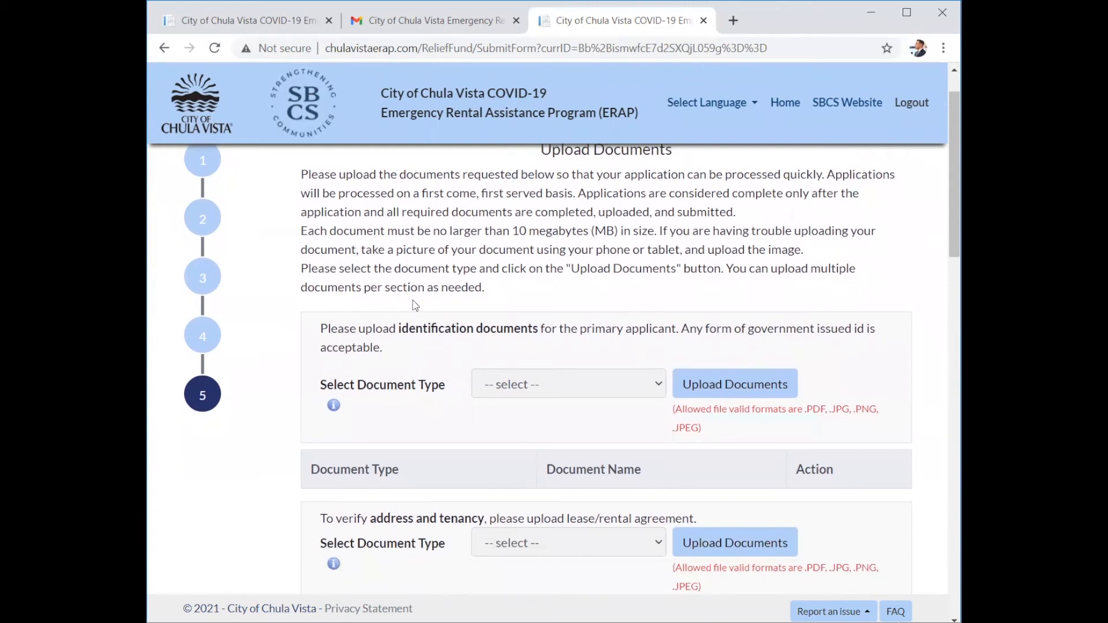
click(664, 389)
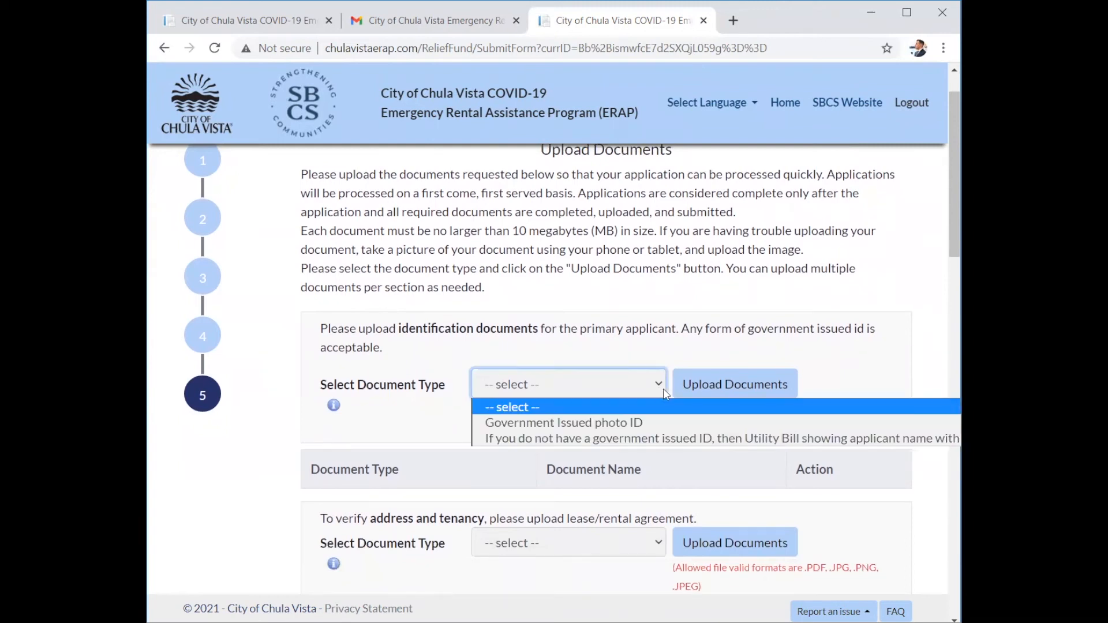
Choose Government Issued photo ID for identification and Utility Bill for address and tenancy.
click(593, 422)
scroll(345, 380, down, 3)
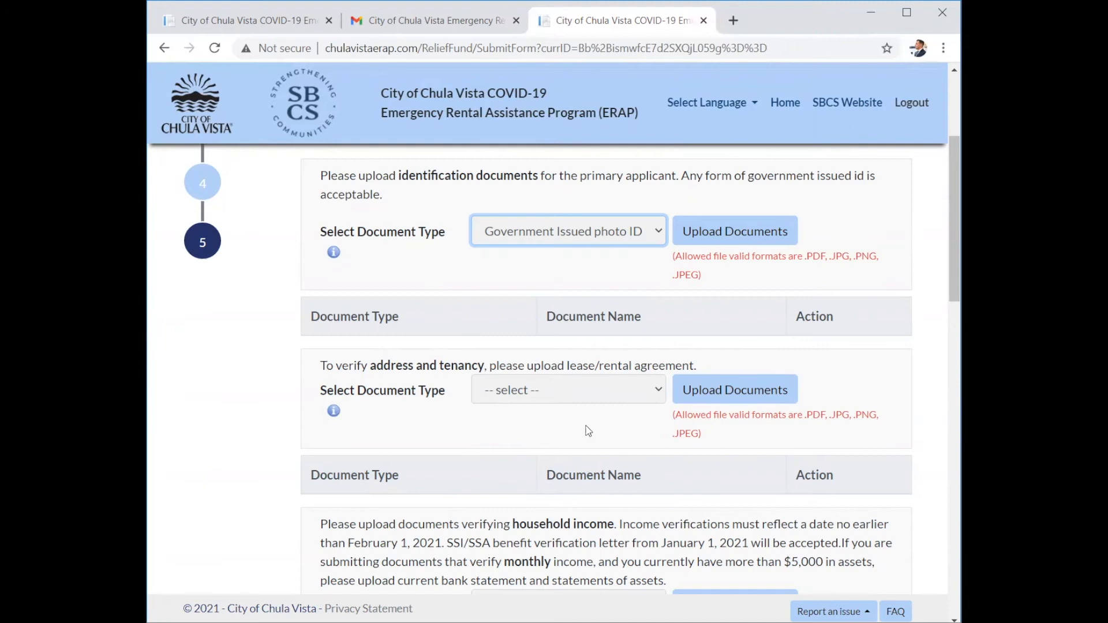
click(620, 398)
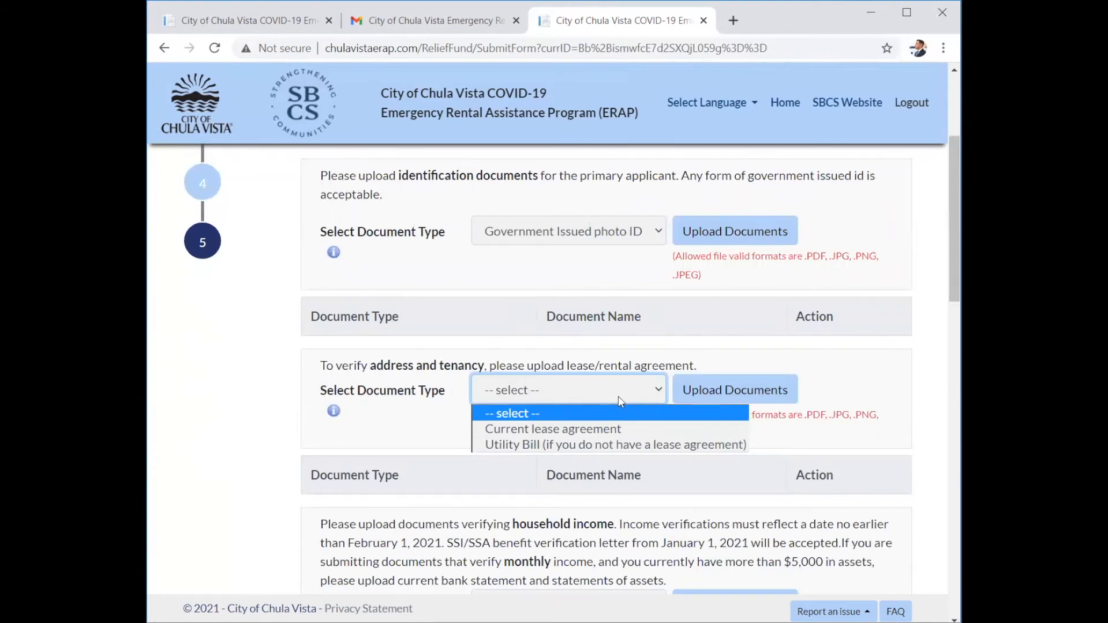
click(611, 444)
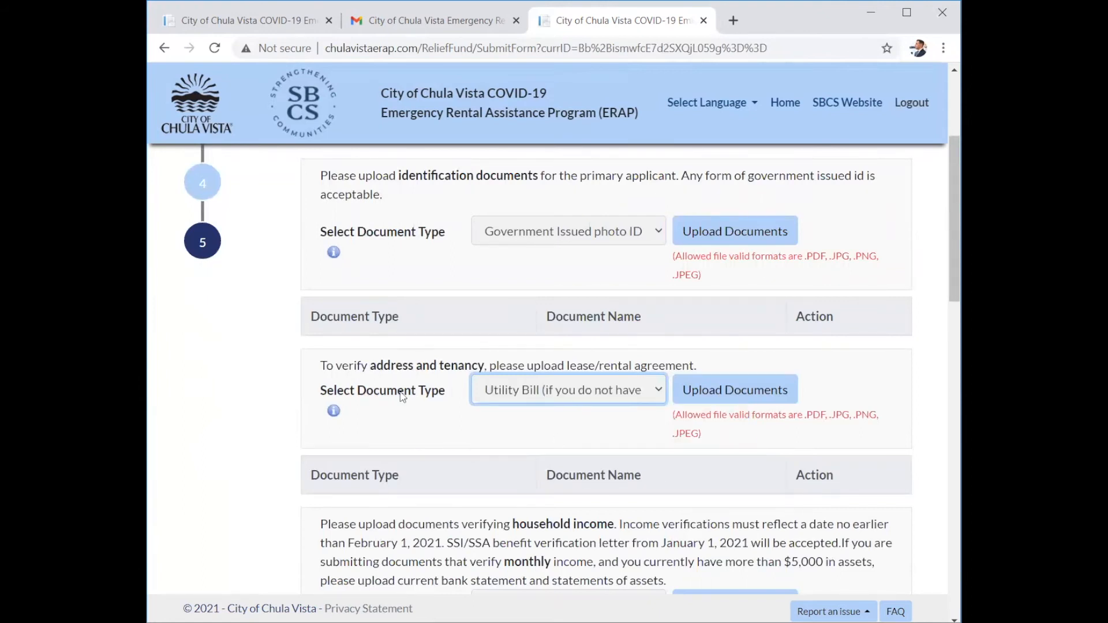
scroll(372, 399, down, 2)
scroll(371, 394, down, 2)
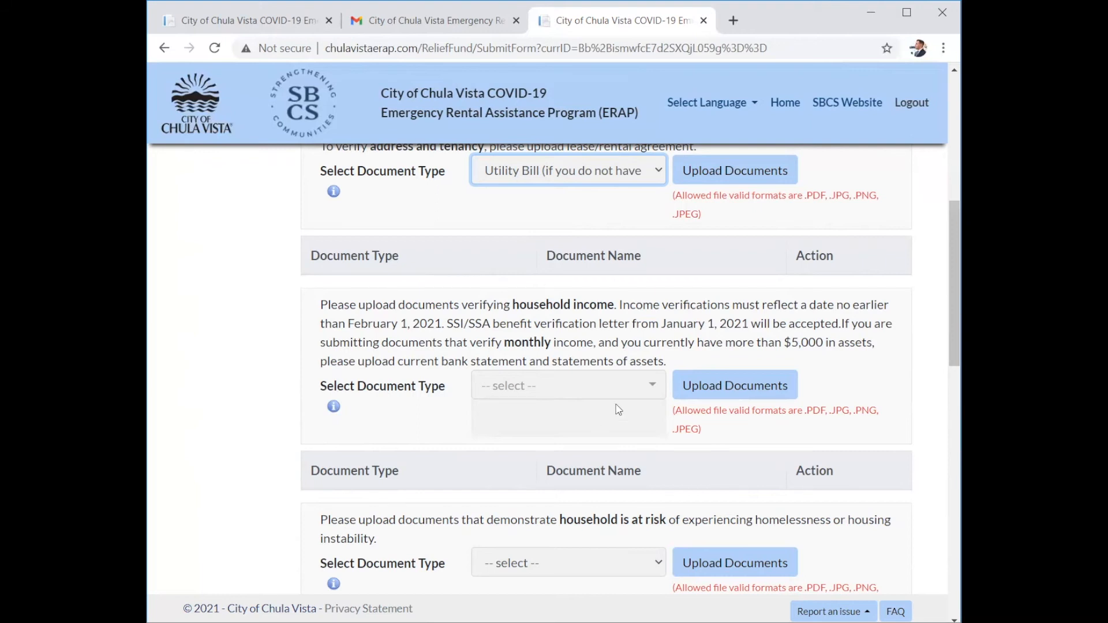
Set the household income document type to 'Copy of current bank statement' and asset statements.
click(651, 386)
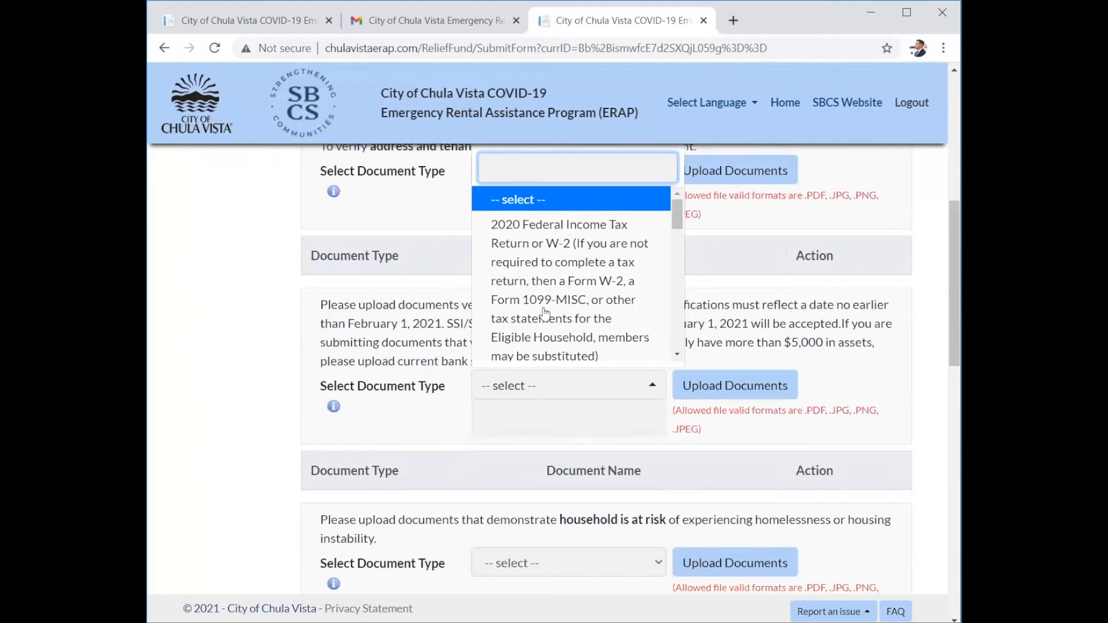
scroll(542, 318, down, 1)
scroll(543, 318, down, 3)
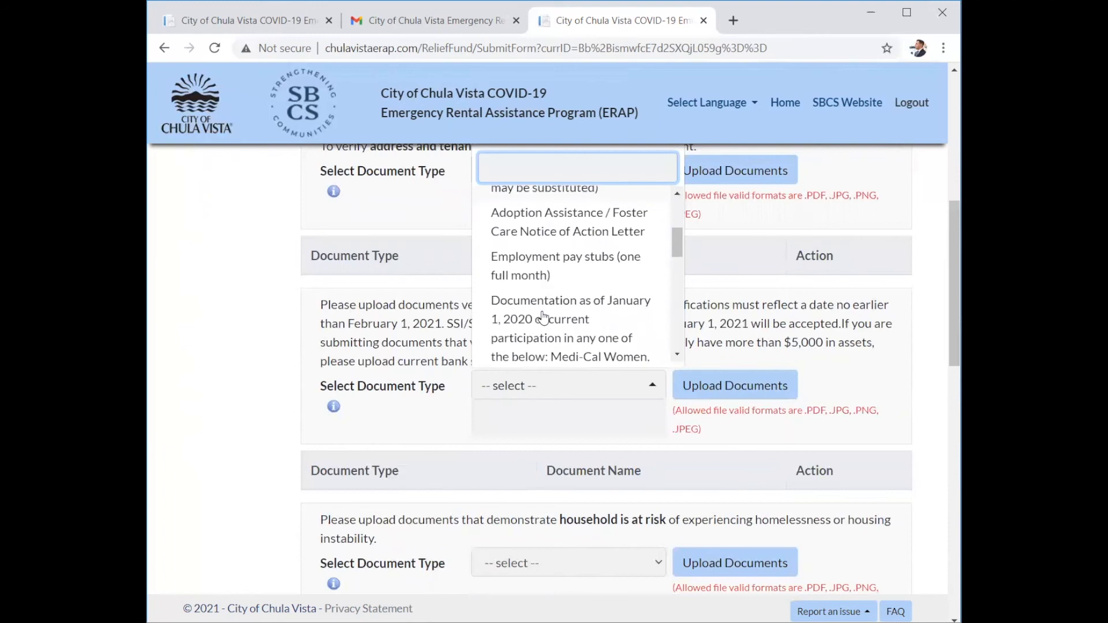
scroll(543, 318, down, 2)
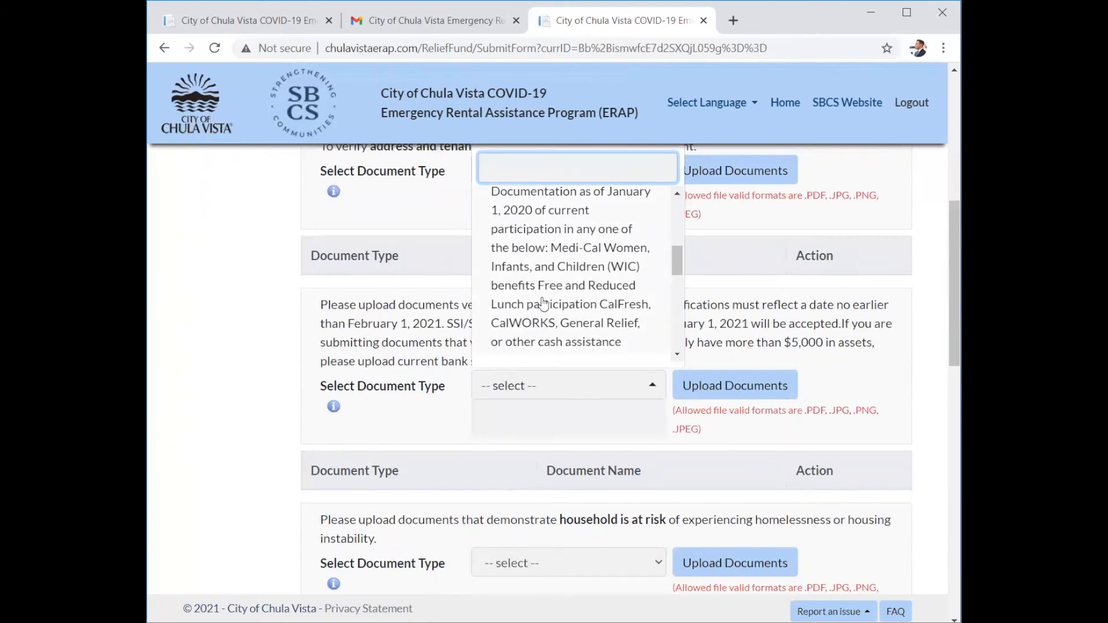
scroll(543, 304, down, 3)
scroll(544, 304, down, 4)
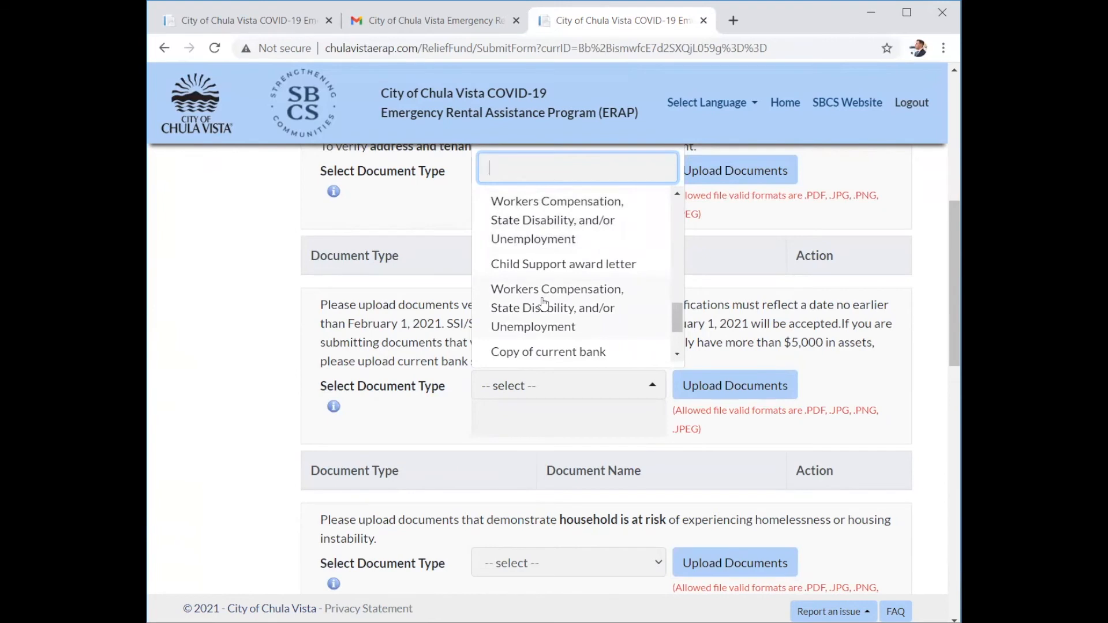
scroll(543, 304, down, 2)
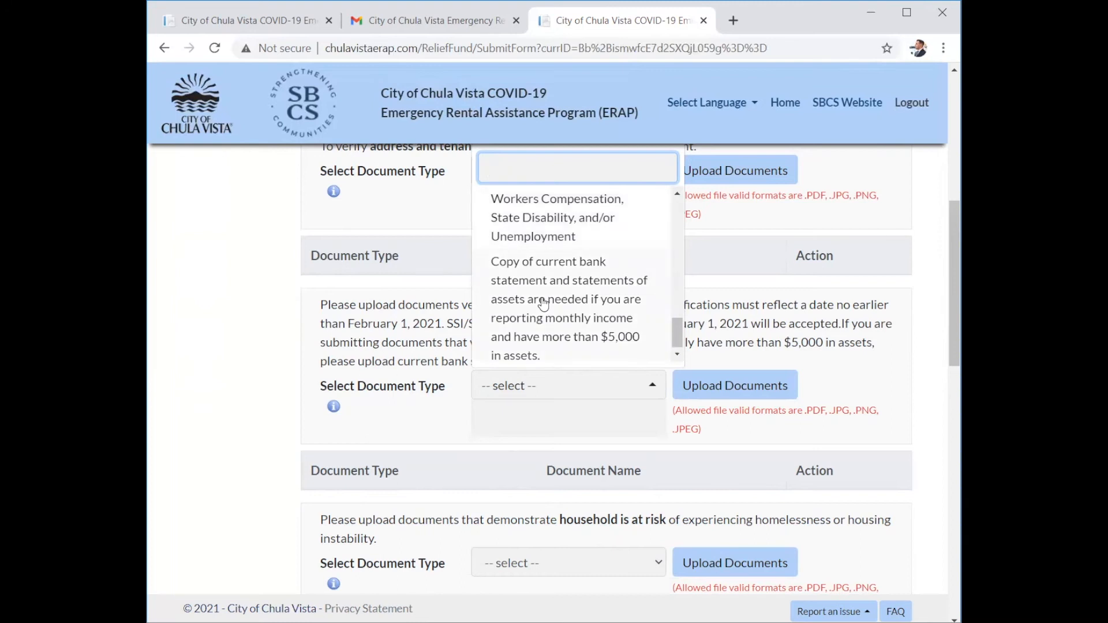
click(543, 304)
scroll(388, 252, down, 2)
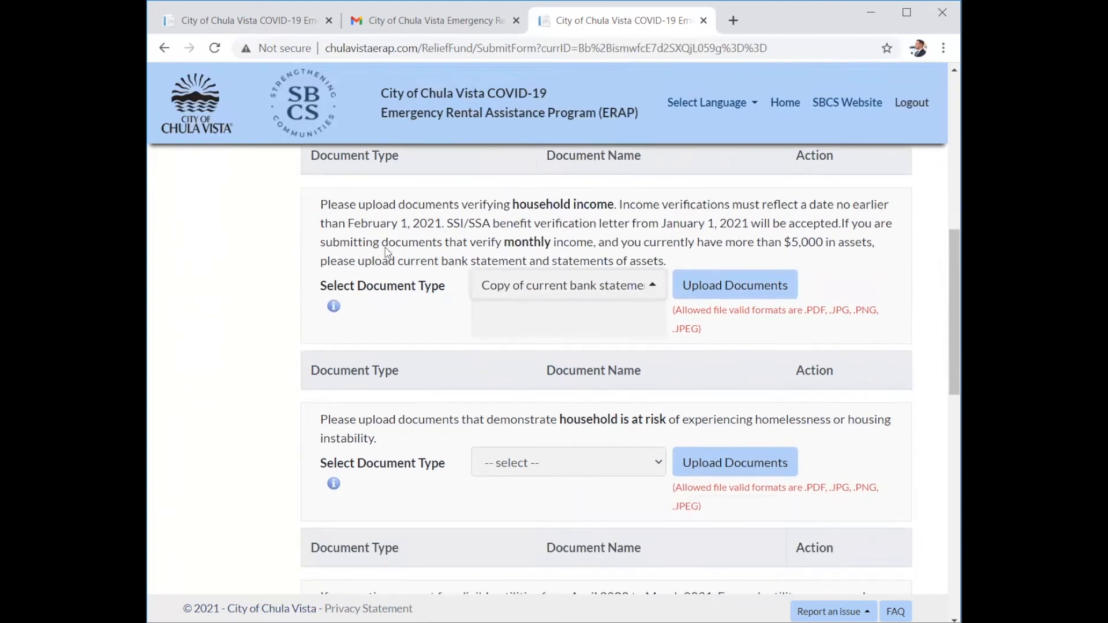
scroll(388, 252, down, 1)
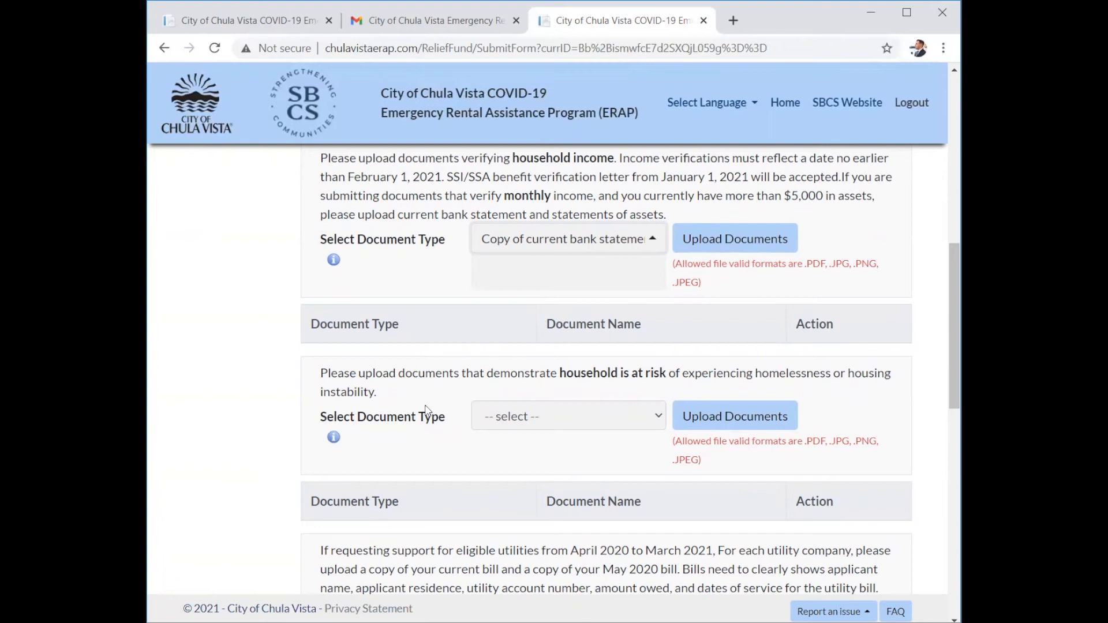
Set the housing-risk document type to Other, then scroll down to the past-due rent upload section.
click(597, 423)
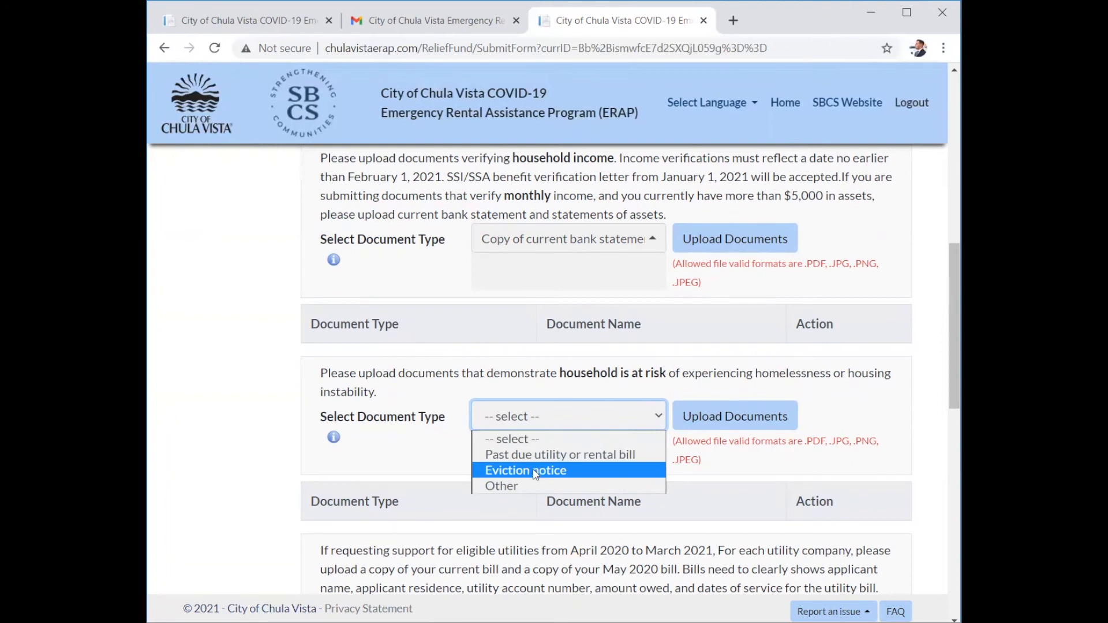
click(513, 488)
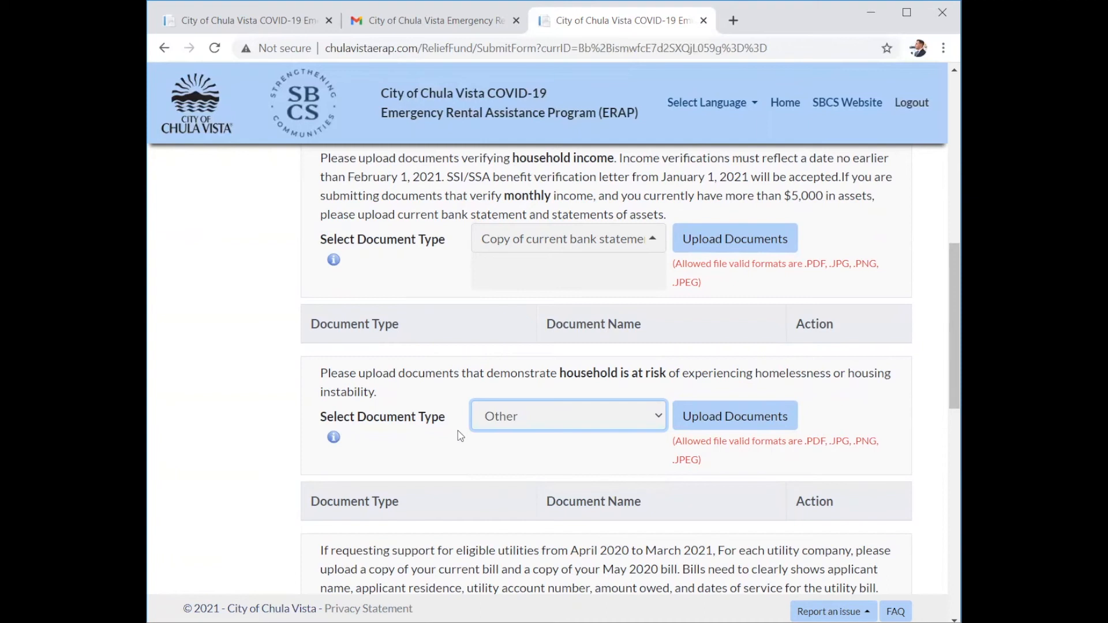
scroll(458, 431, down, 3)
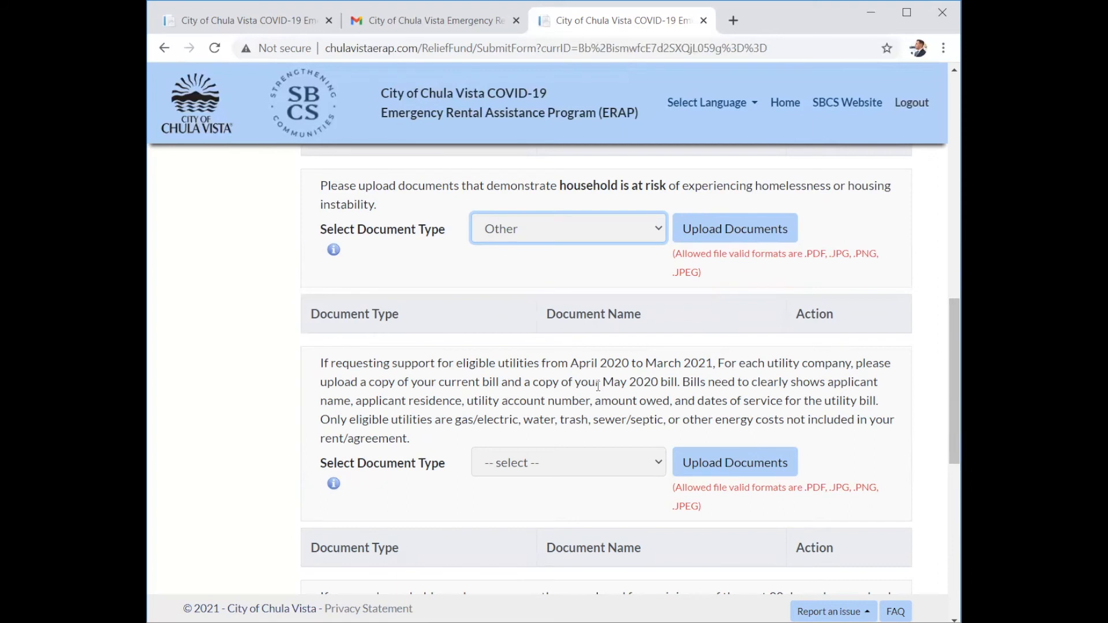
scroll(598, 386, down, 4)
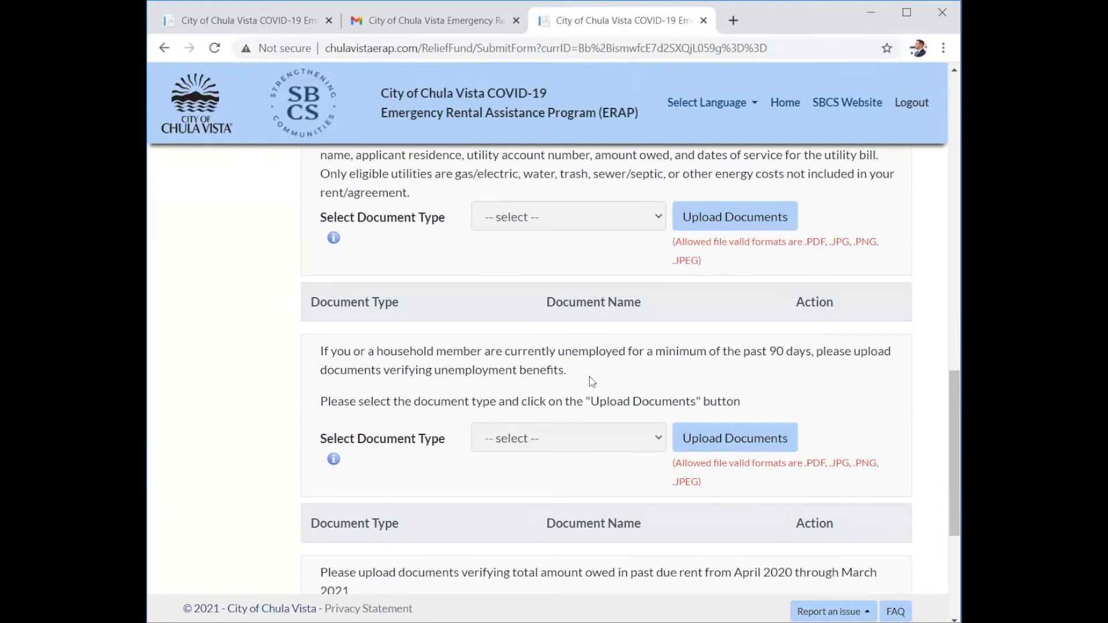
scroll(592, 382, down, 3)
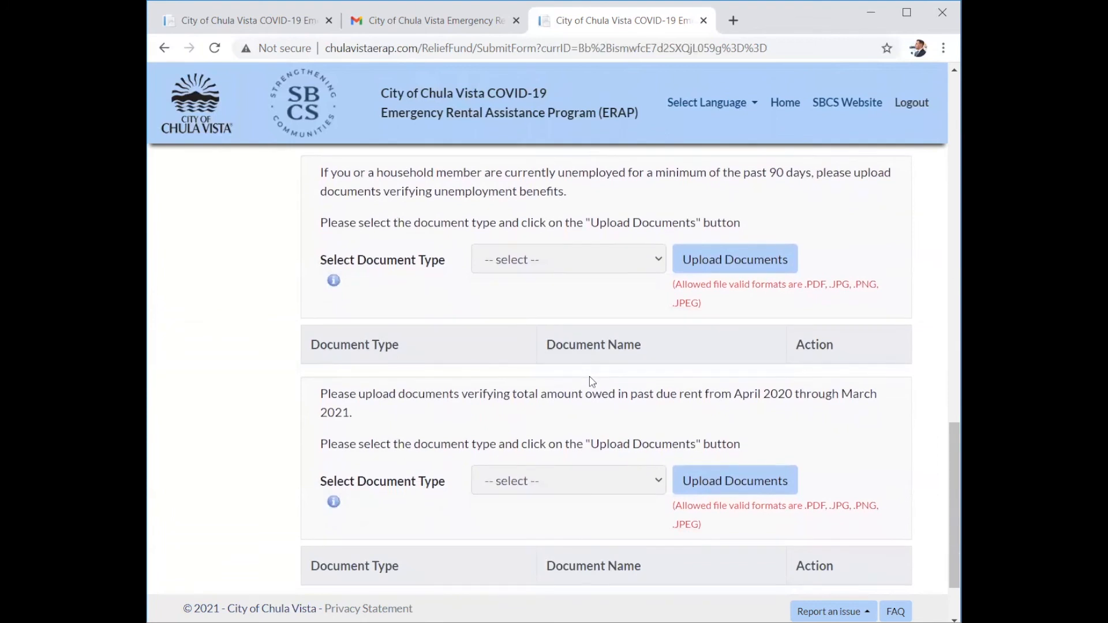
scroll(589, 376, down, 1)
scroll(583, 367, down, 1)
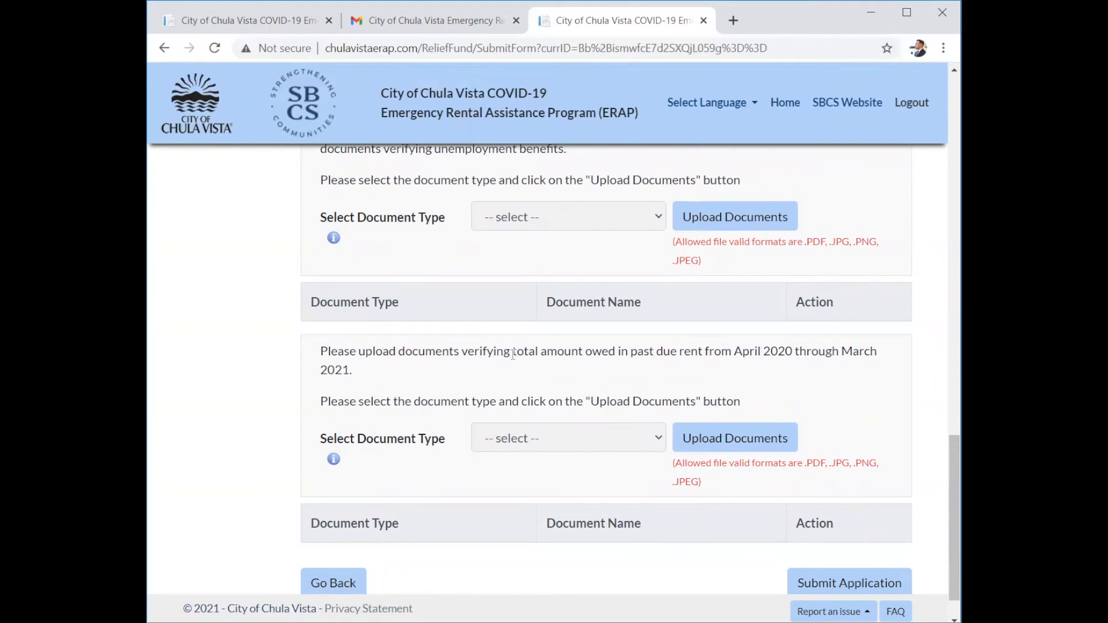
Set the past-due rent document type to 'past due rent notices from landlord'.
click(643, 435)
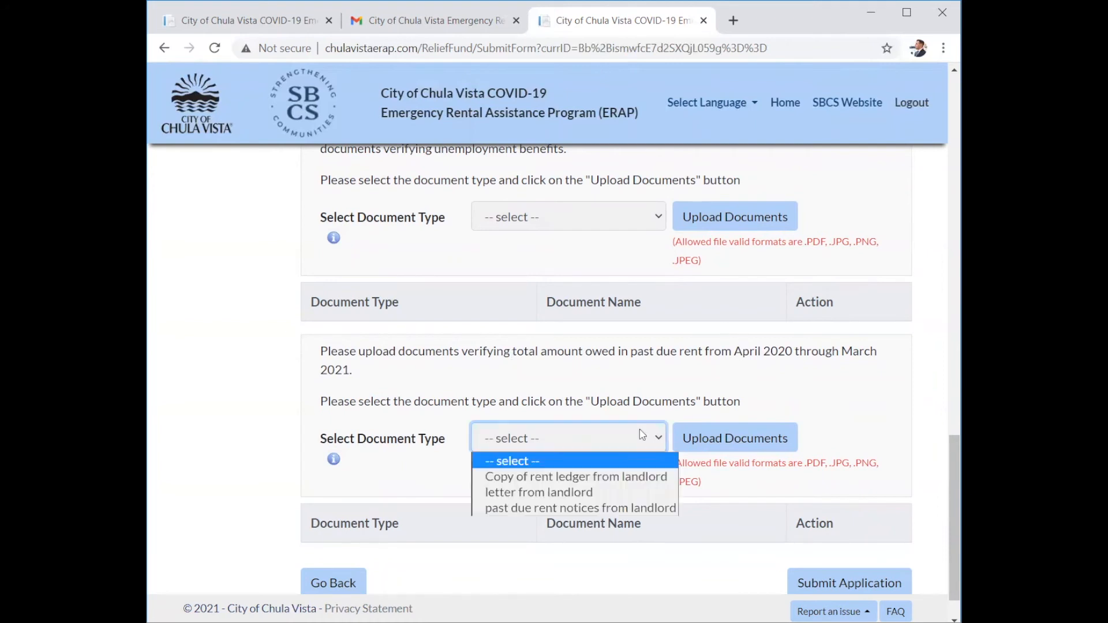
click(642, 435)
click(640, 436)
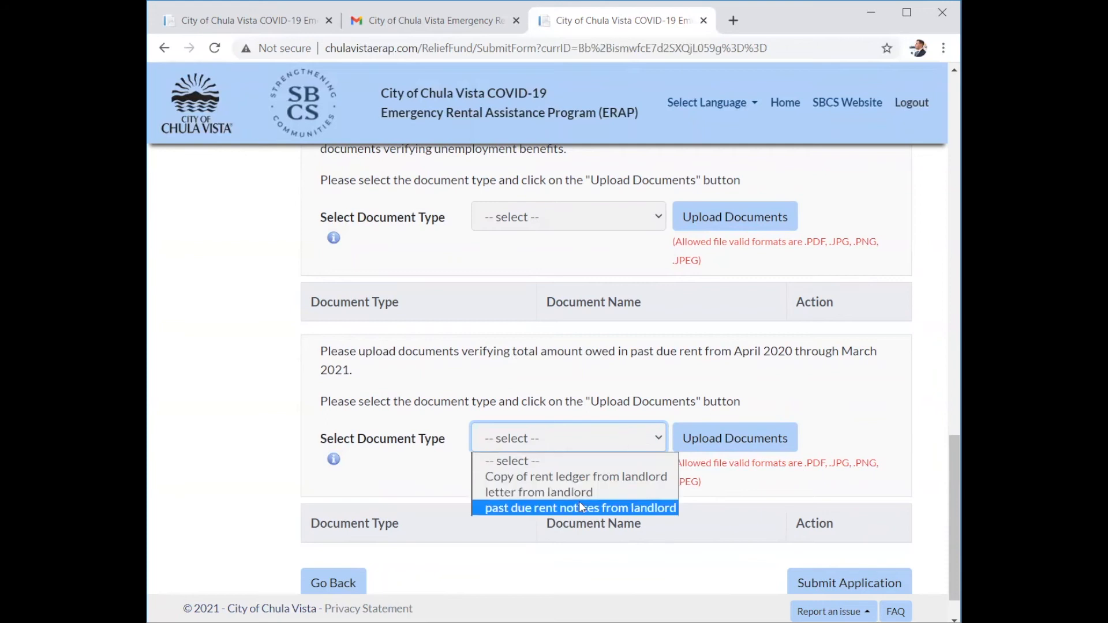
click(507, 510)
scroll(427, 475, down, 1)
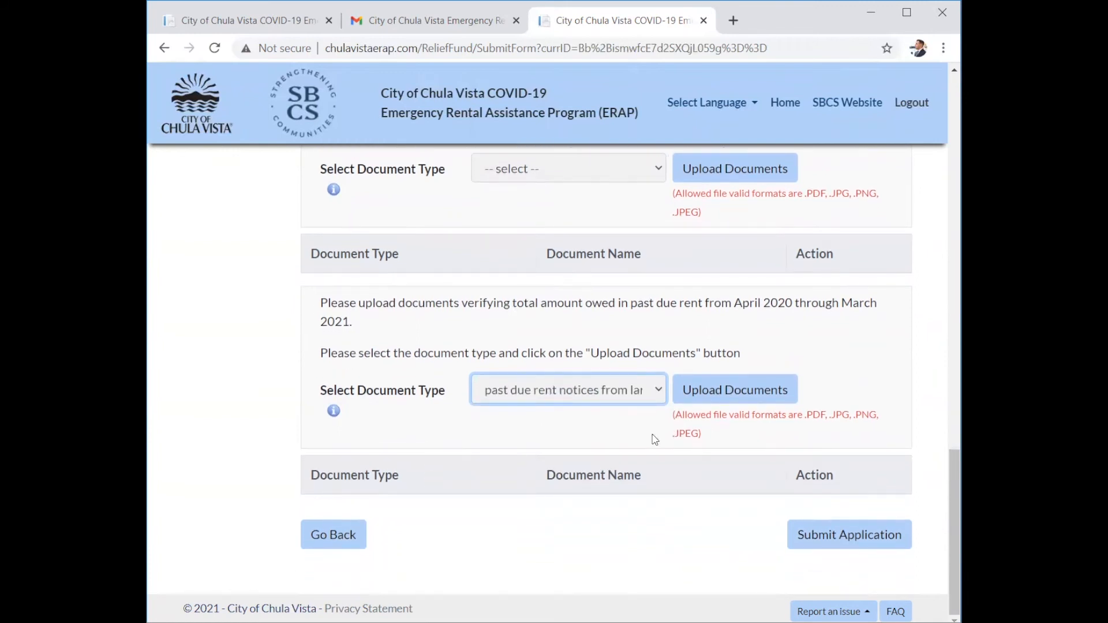
Upload Pictures > Screenshots > Screenshot (3).png as the past-due rent notice.
click(731, 397)
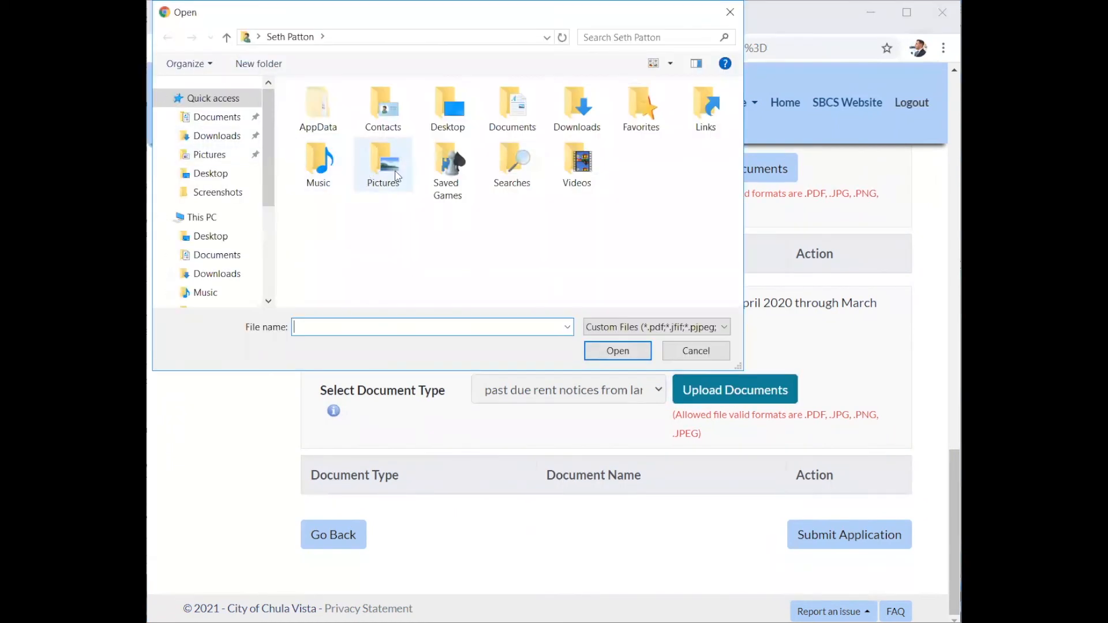
double_click(368, 174)
double_click(328, 151)
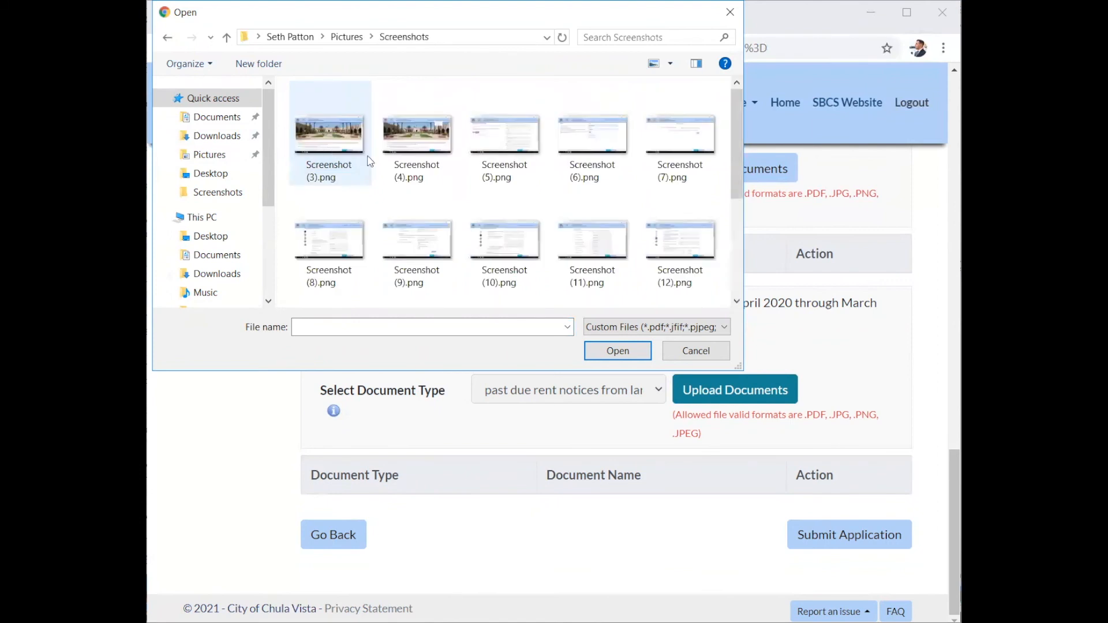
double_click(326, 151)
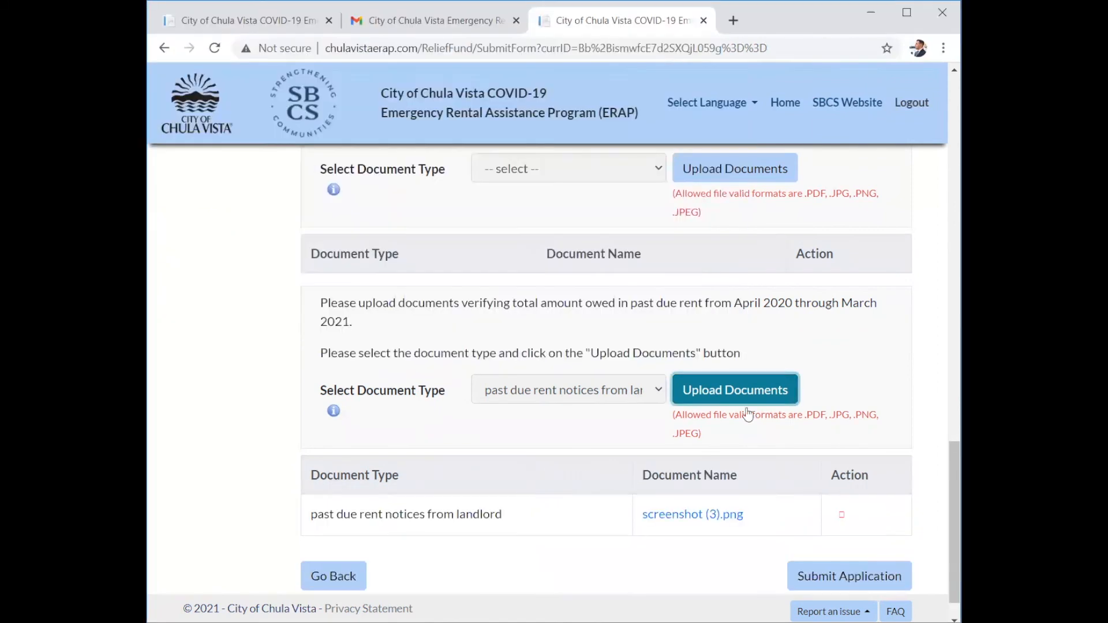
scroll(495, 388, down, 1)
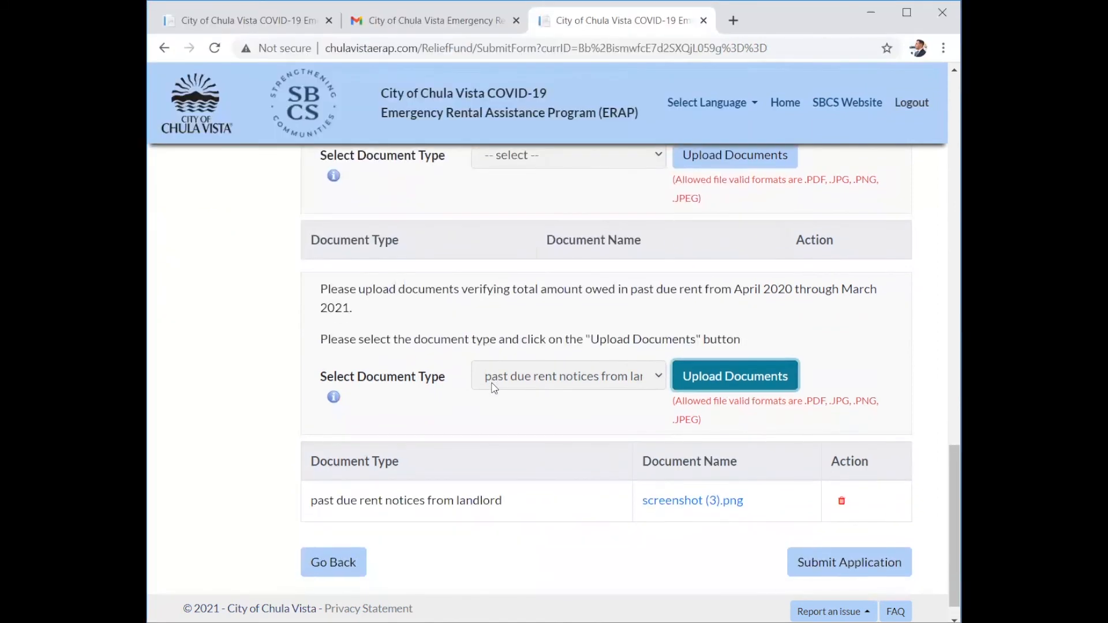
scroll(536, 351, up, 10)
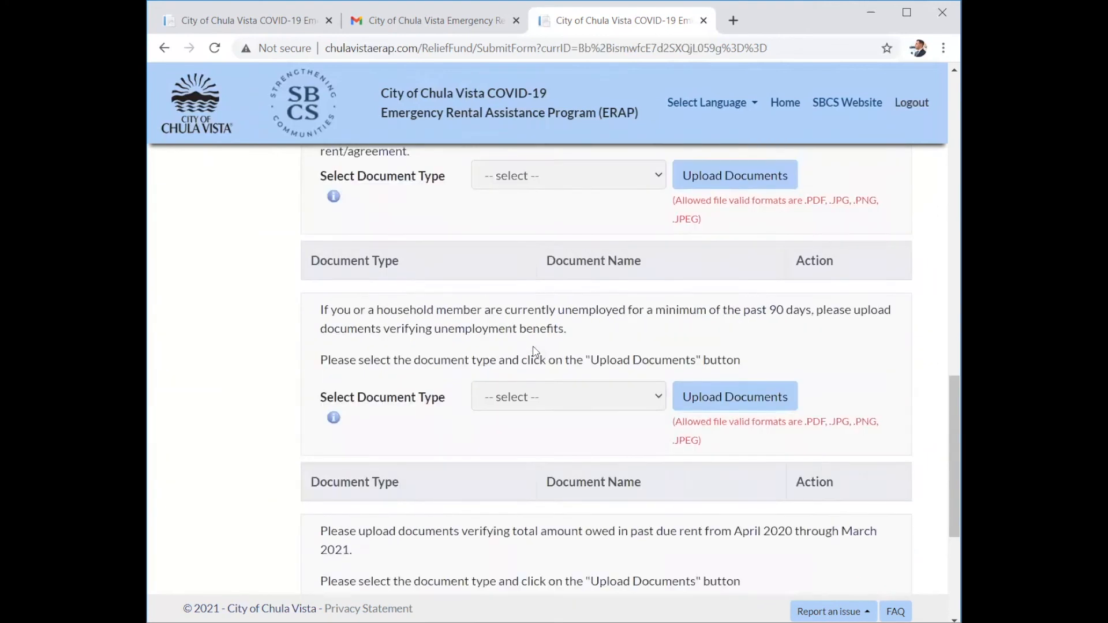
scroll(535, 351, up, 2)
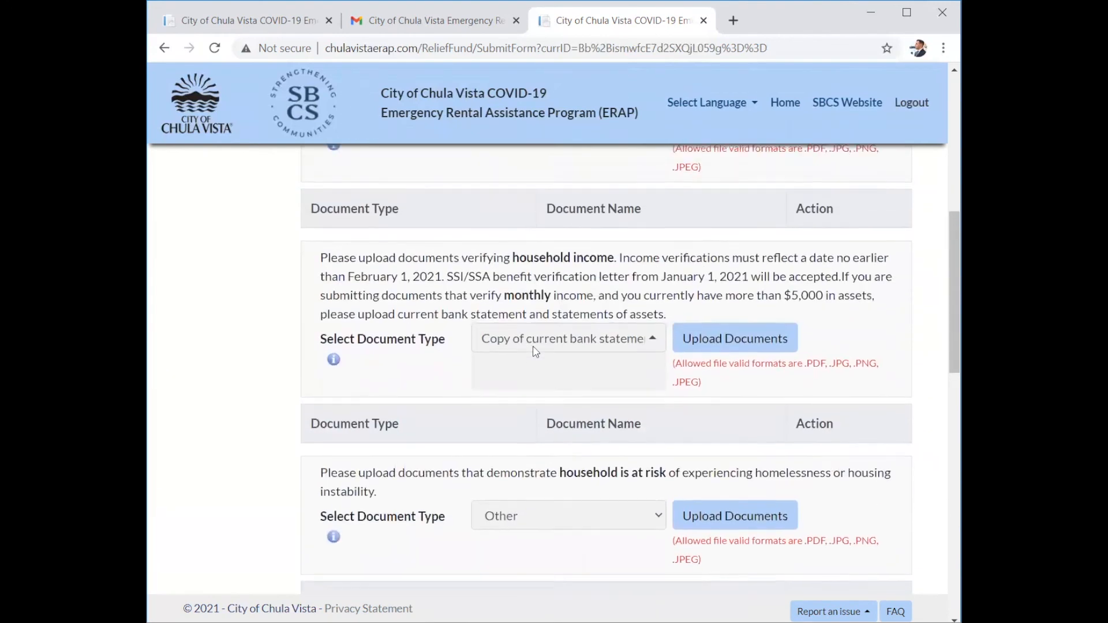
scroll(535, 352, down, 8)
scroll(536, 351, down, 5)
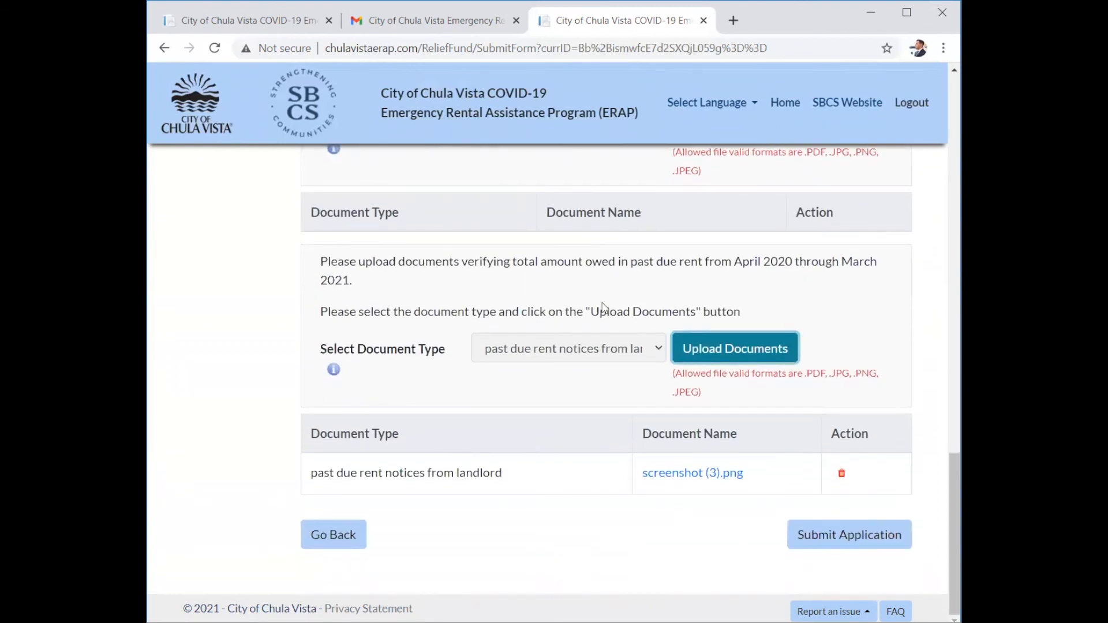
Submit the form to bring up the Application Self Certification statements.
click(811, 542)
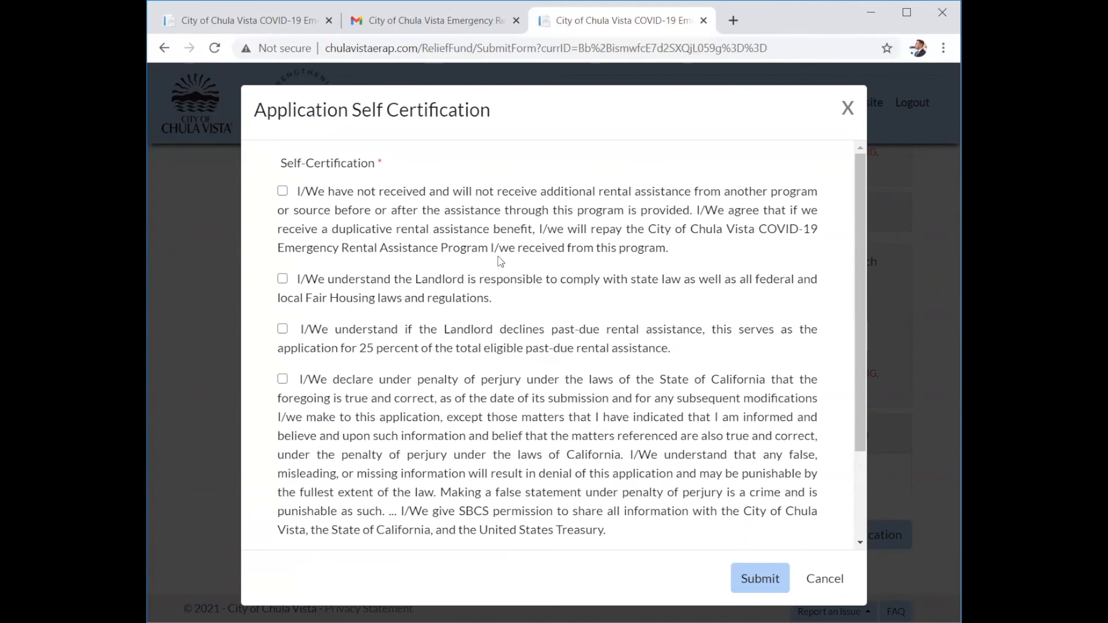
scroll(500, 262, down, 1)
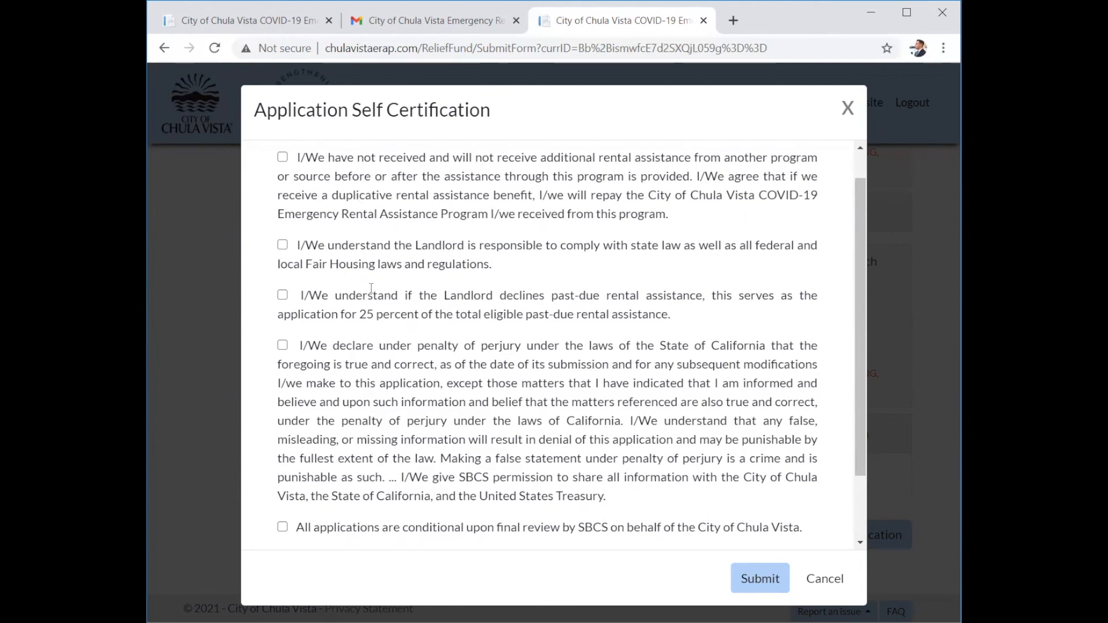
Tick all five self-certification checkboxes, from no duplicate assistance through SBCS final review.
click(282, 157)
click(282, 246)
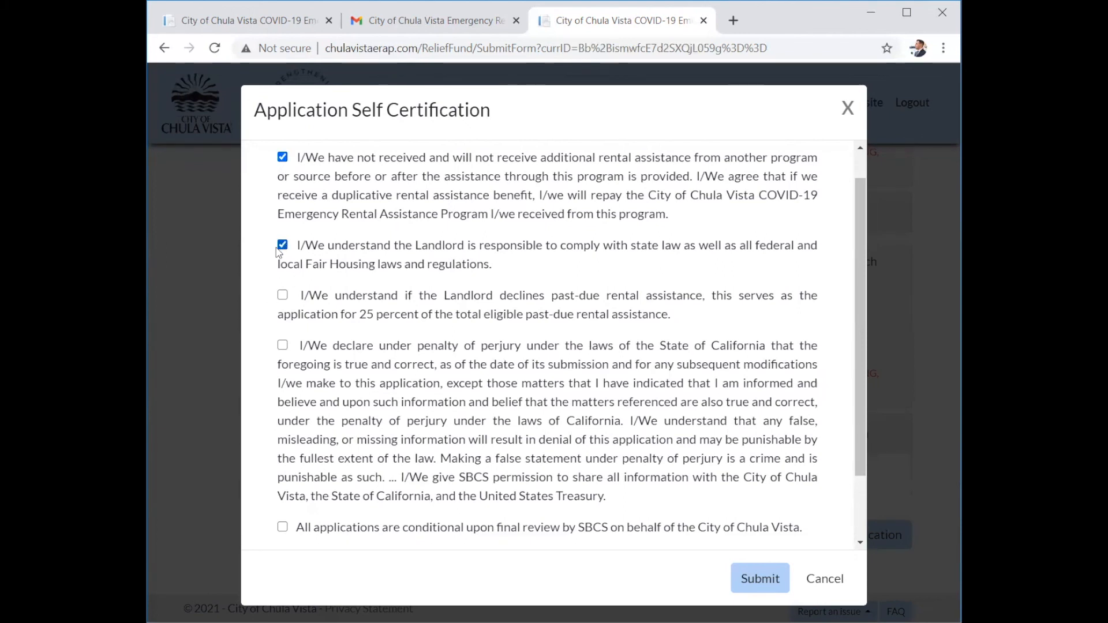
scroll(279, 289, down, 1)
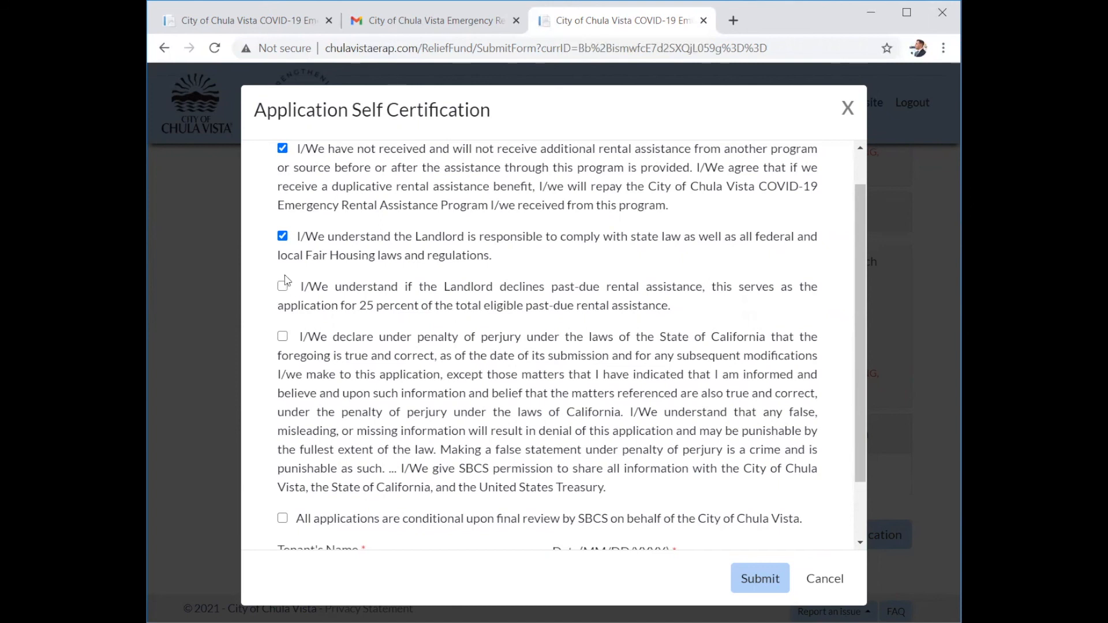
click(282, 287)
scroll(395, 434, down, 1)
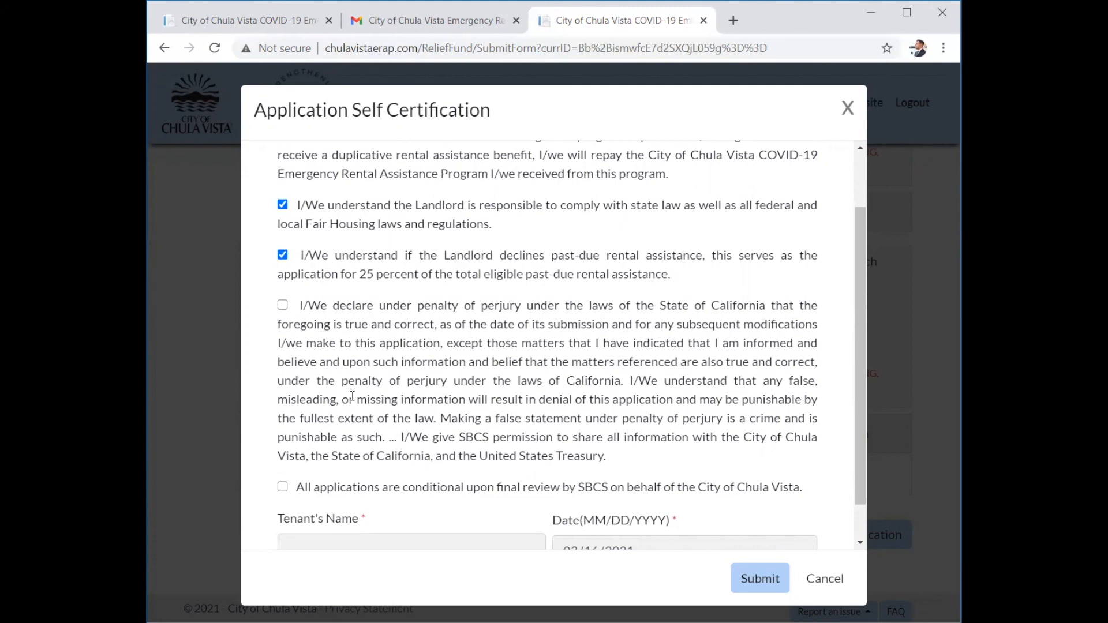
scroll(347, 396, down, 1)
click(283, 287)
scroll(329, 403, down, 1)
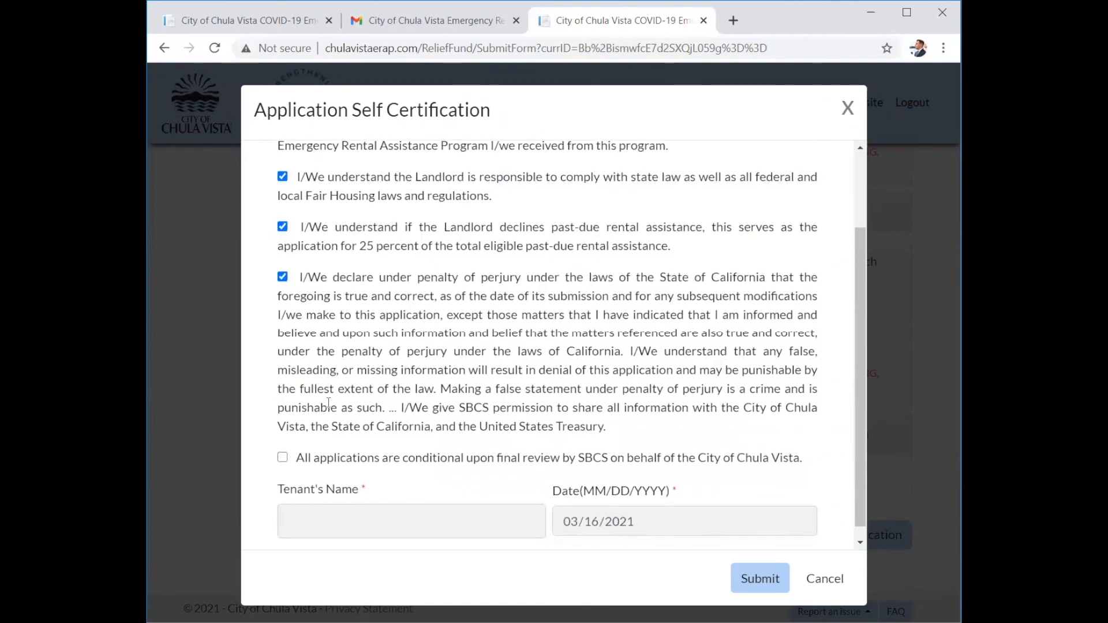
scroll(329, 403, down, 1)
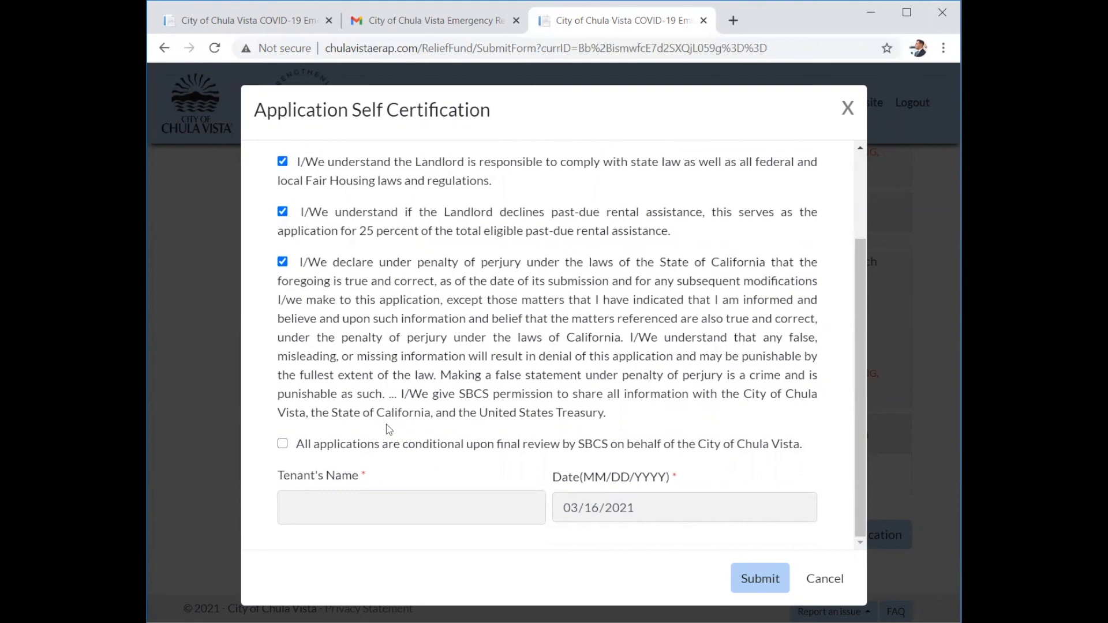
click(282, 444)
Enter the tenant's name in Tenant's Name and submit the certified application.
click(346, 508)
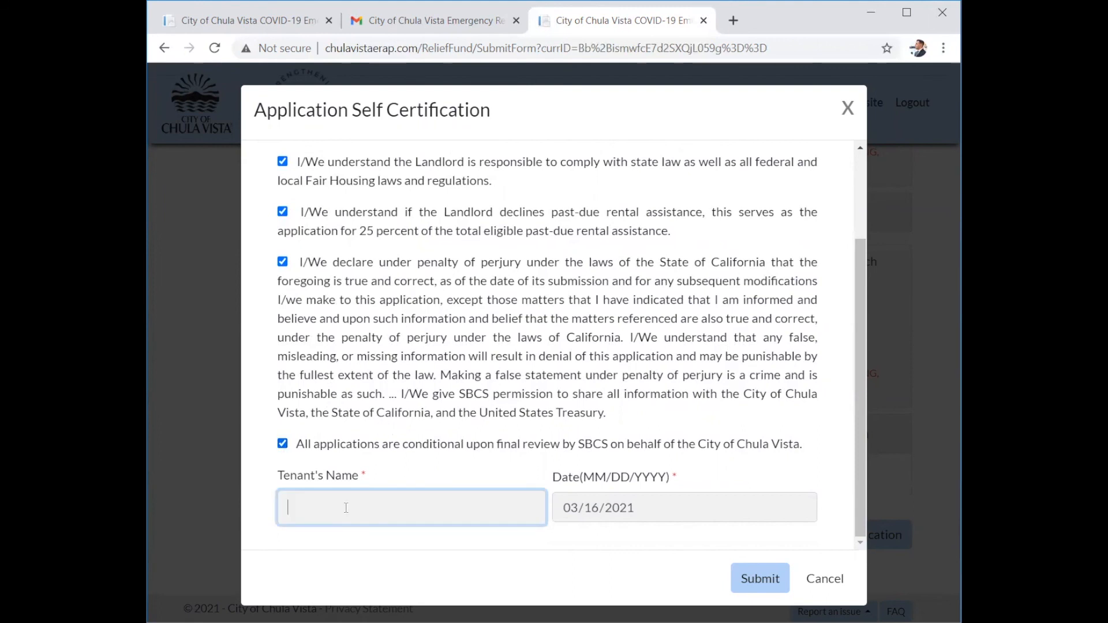
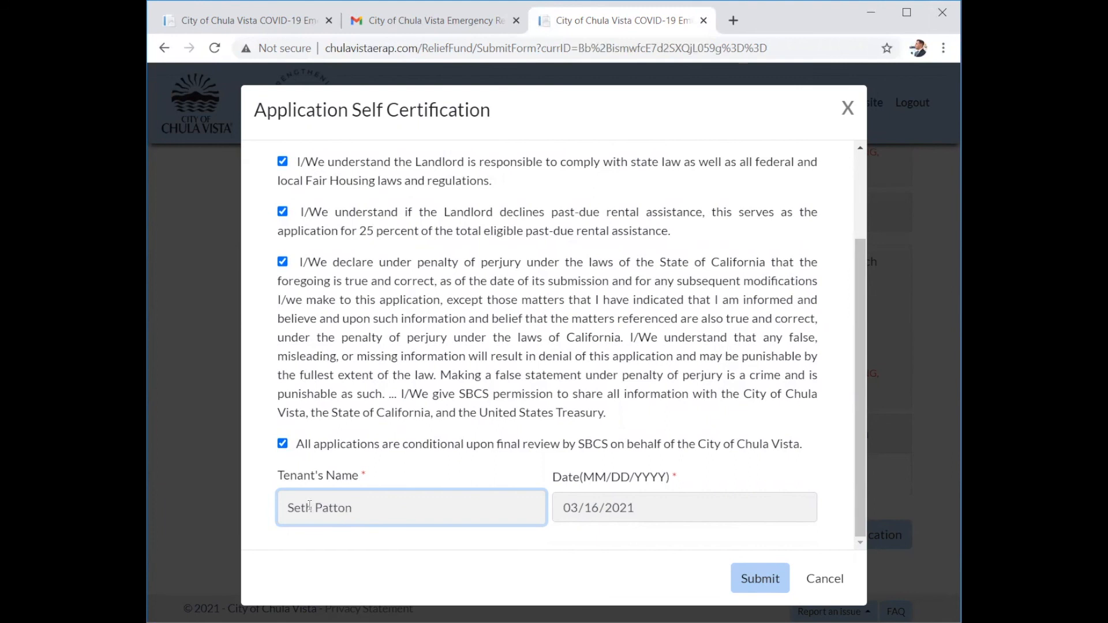
click(759, 577)
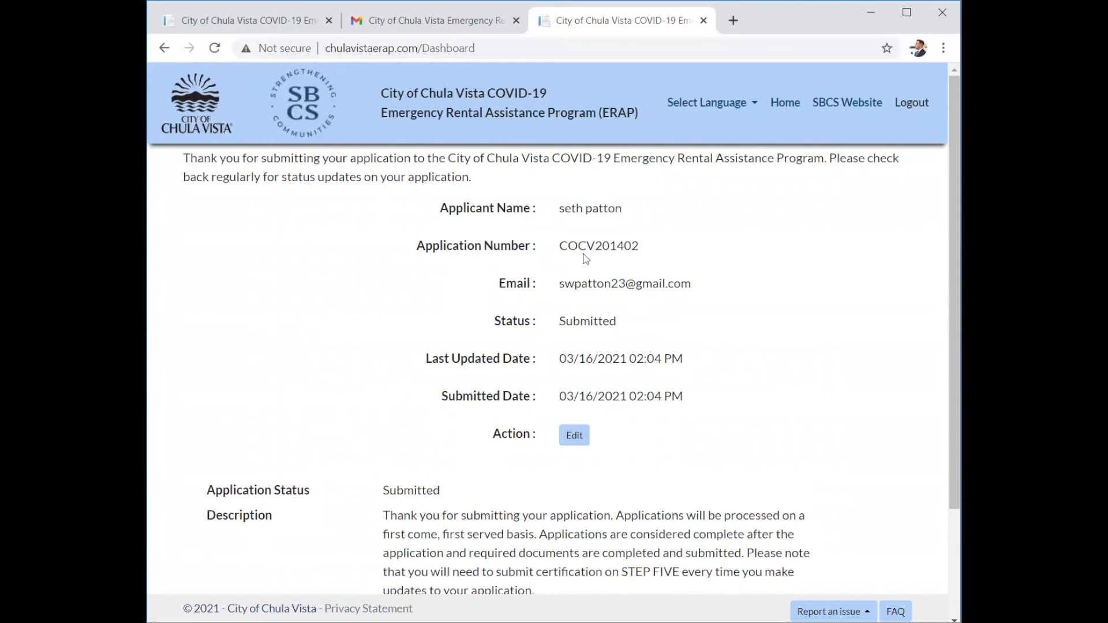
scroll(538, 354, down, 3)
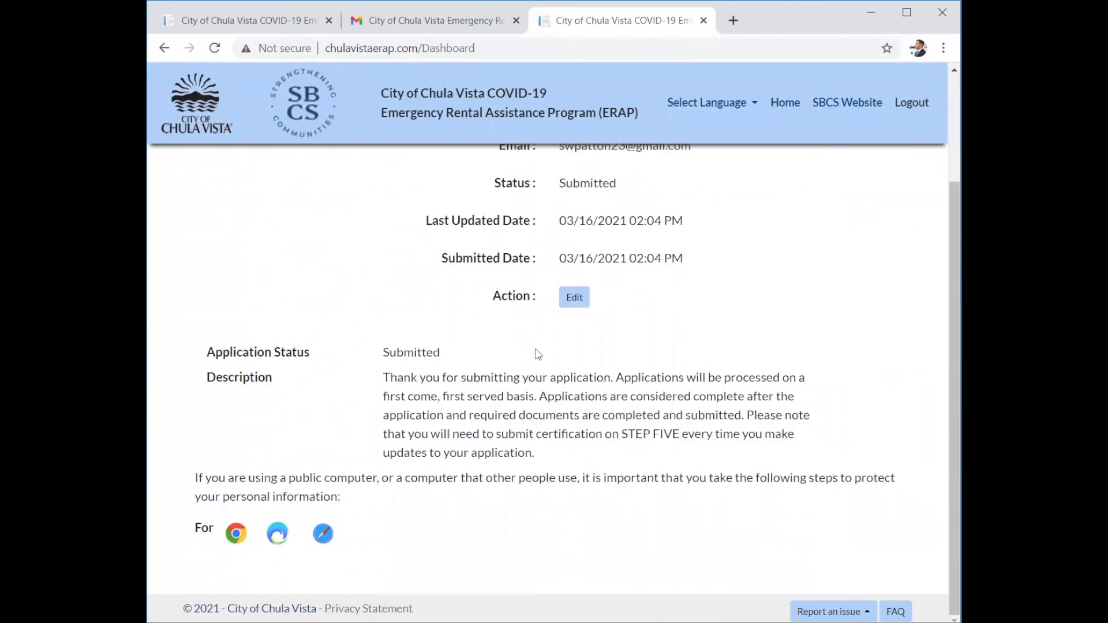